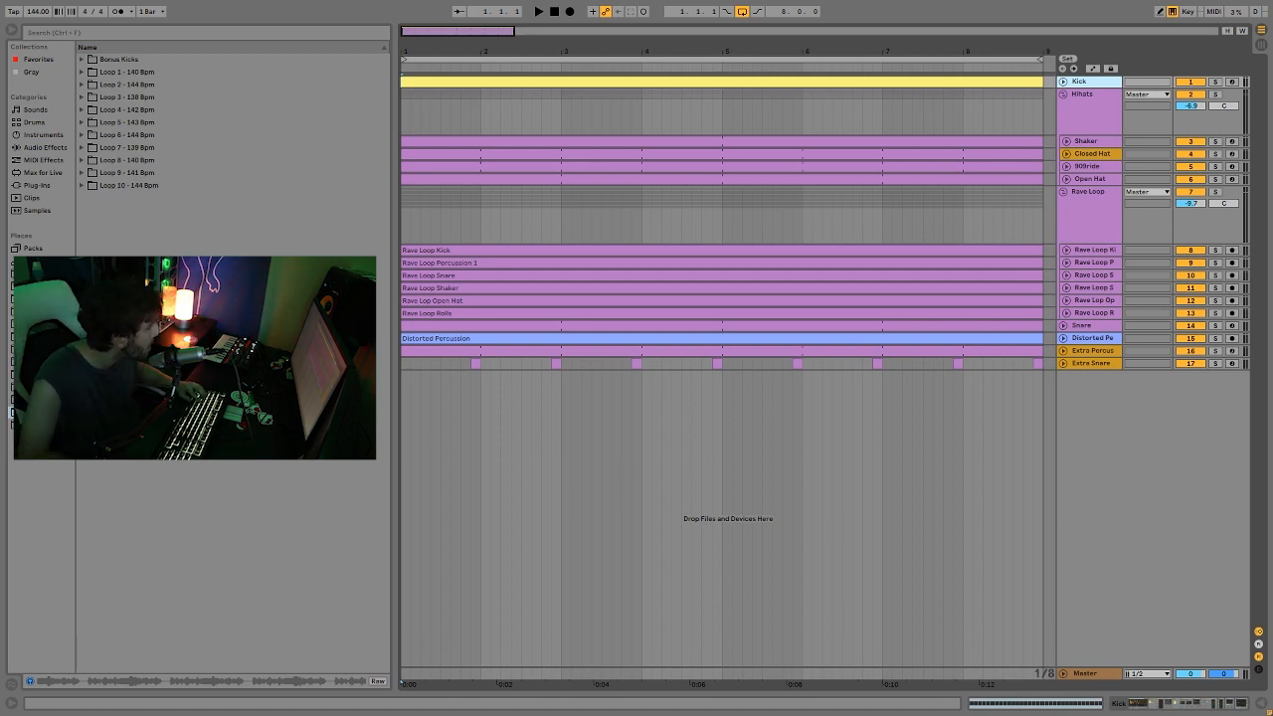
Step: Browse the Loop 1 and Loop 2 sample folders and audition Loop 2 Rave Loop.wav and Loop 2 Rave Loop Rolls.wav
left_click(81, 73)
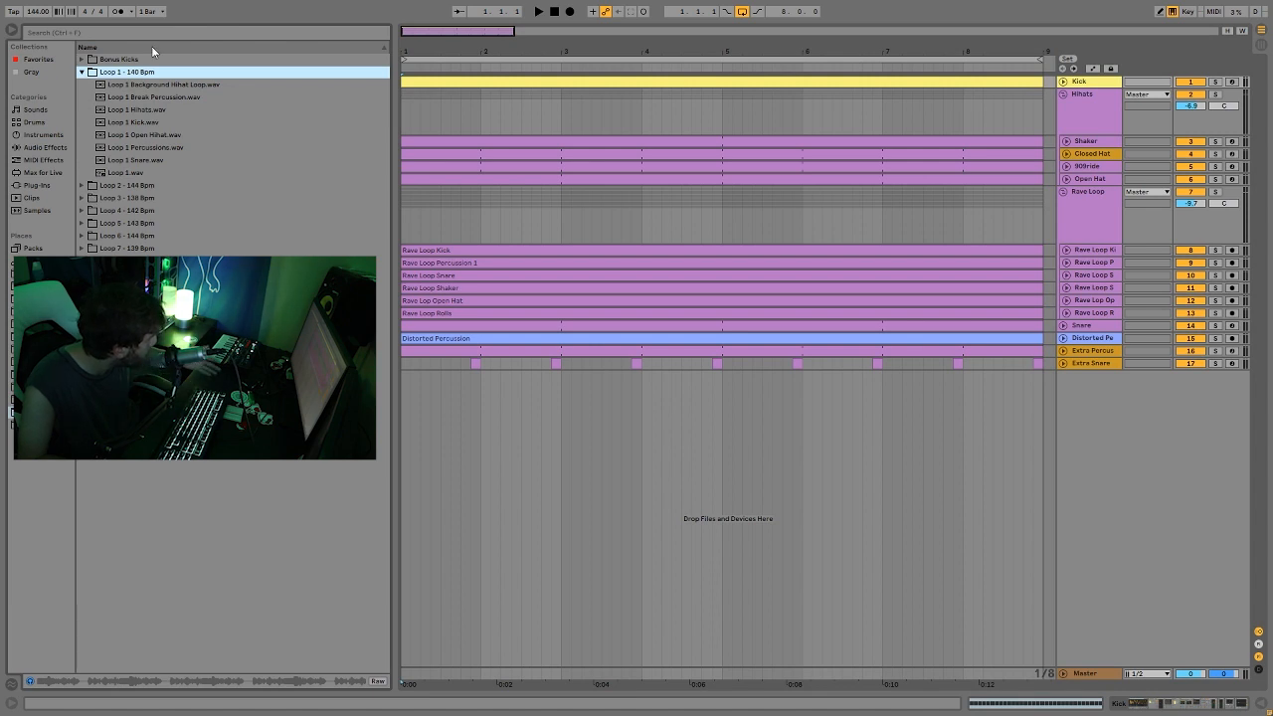
left_click(83, 186)
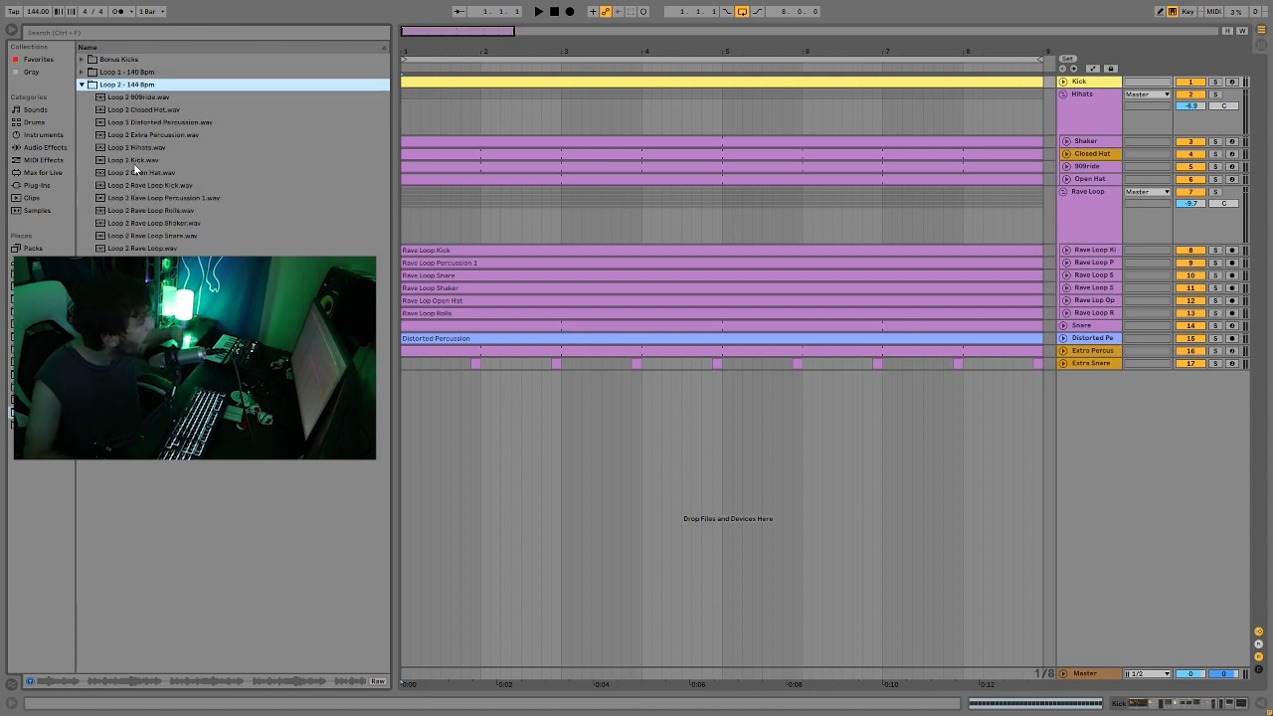
left_click(151, 249)
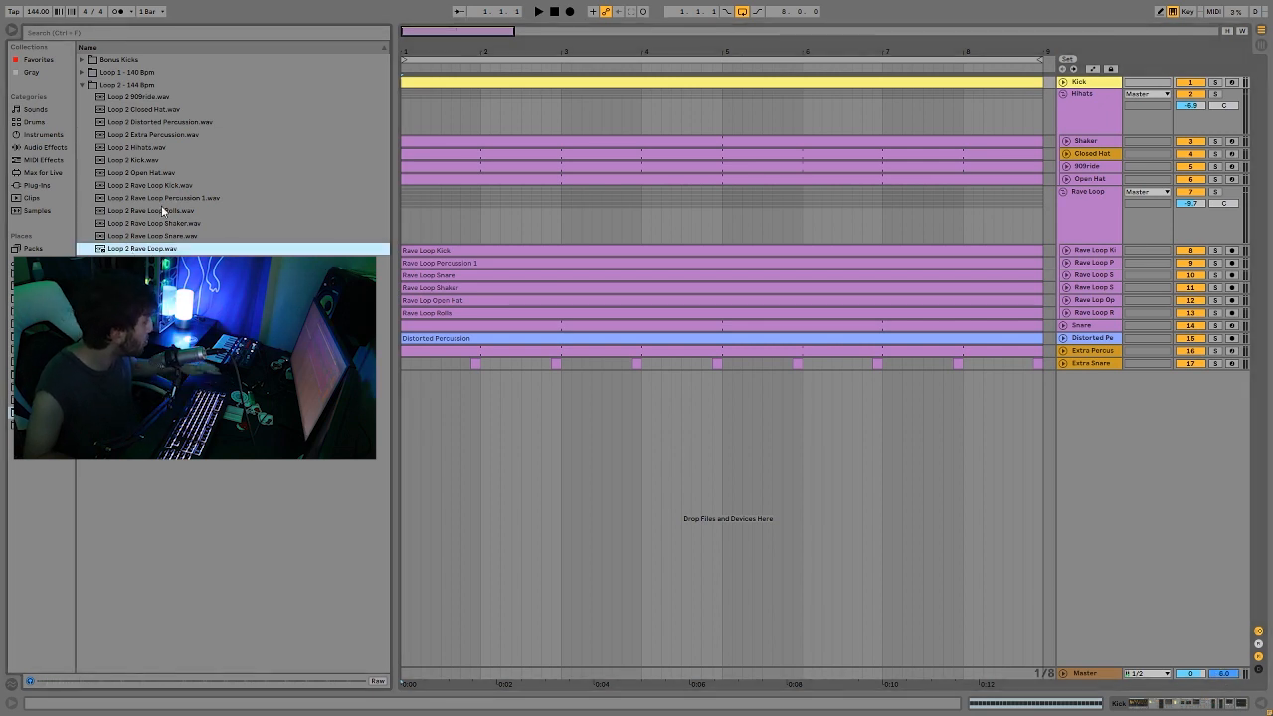
left_click(165, 211)
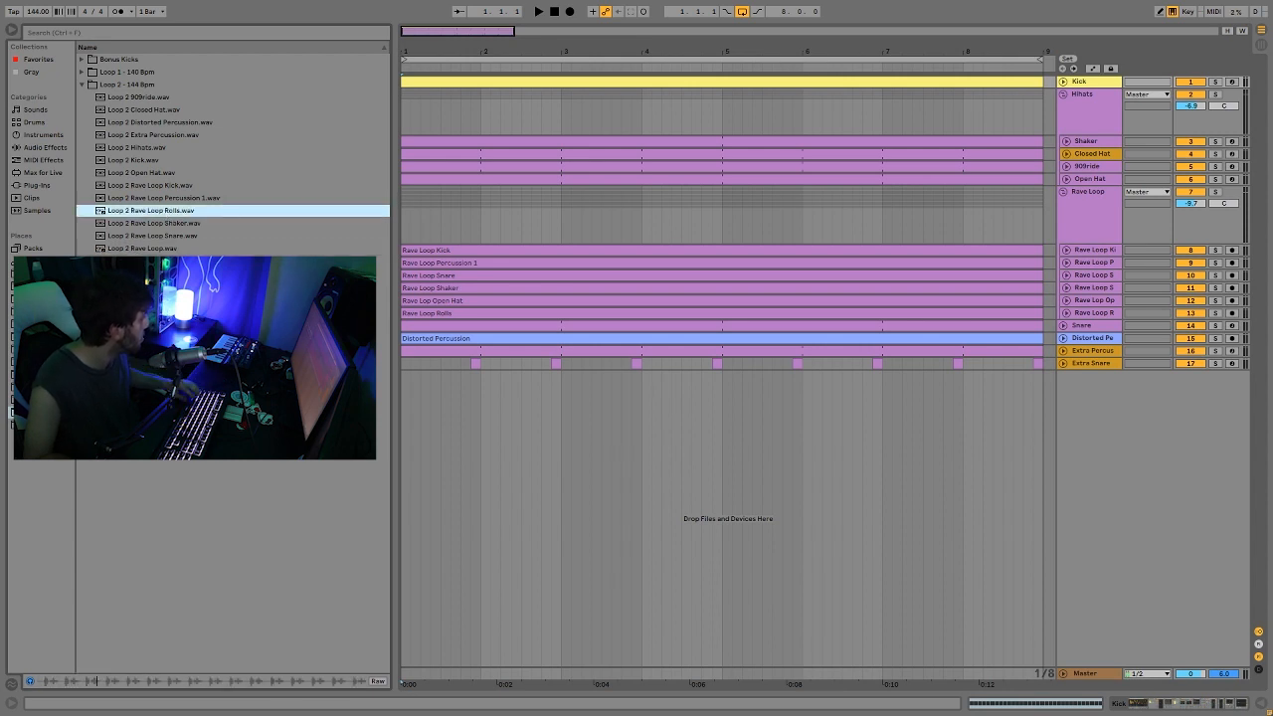
left_click(149, 311)
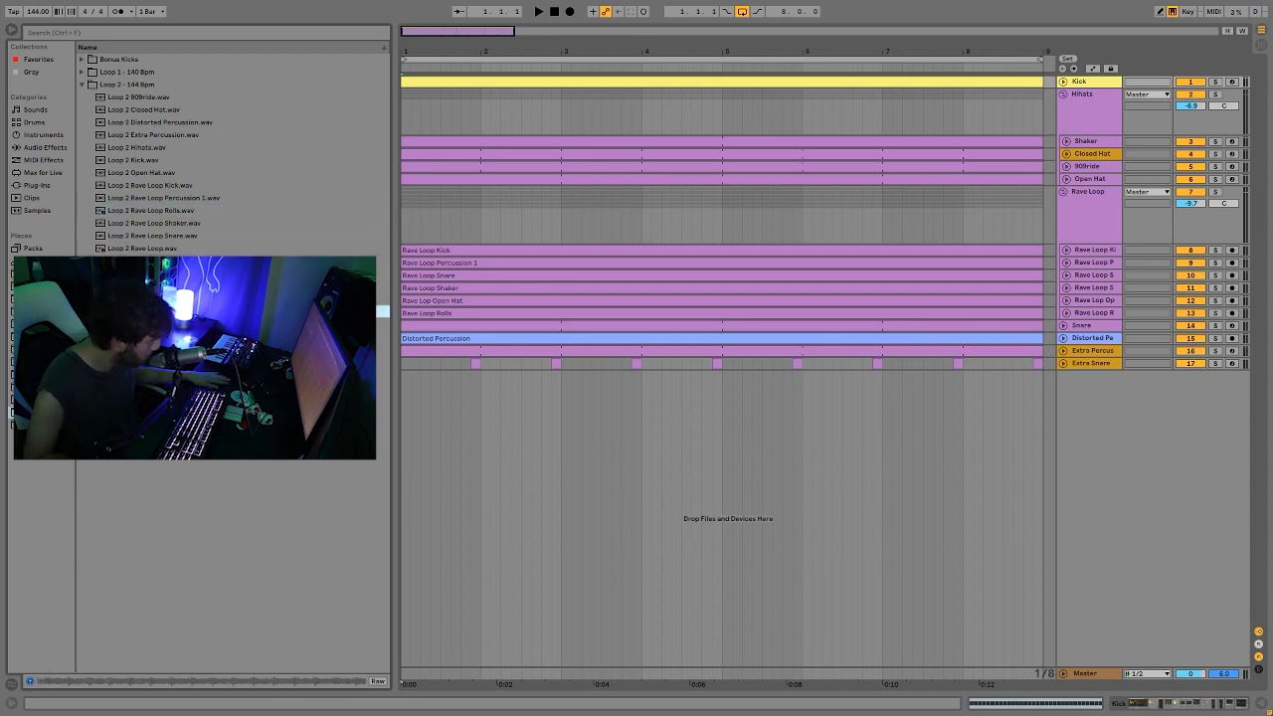
left_click(127, 324)
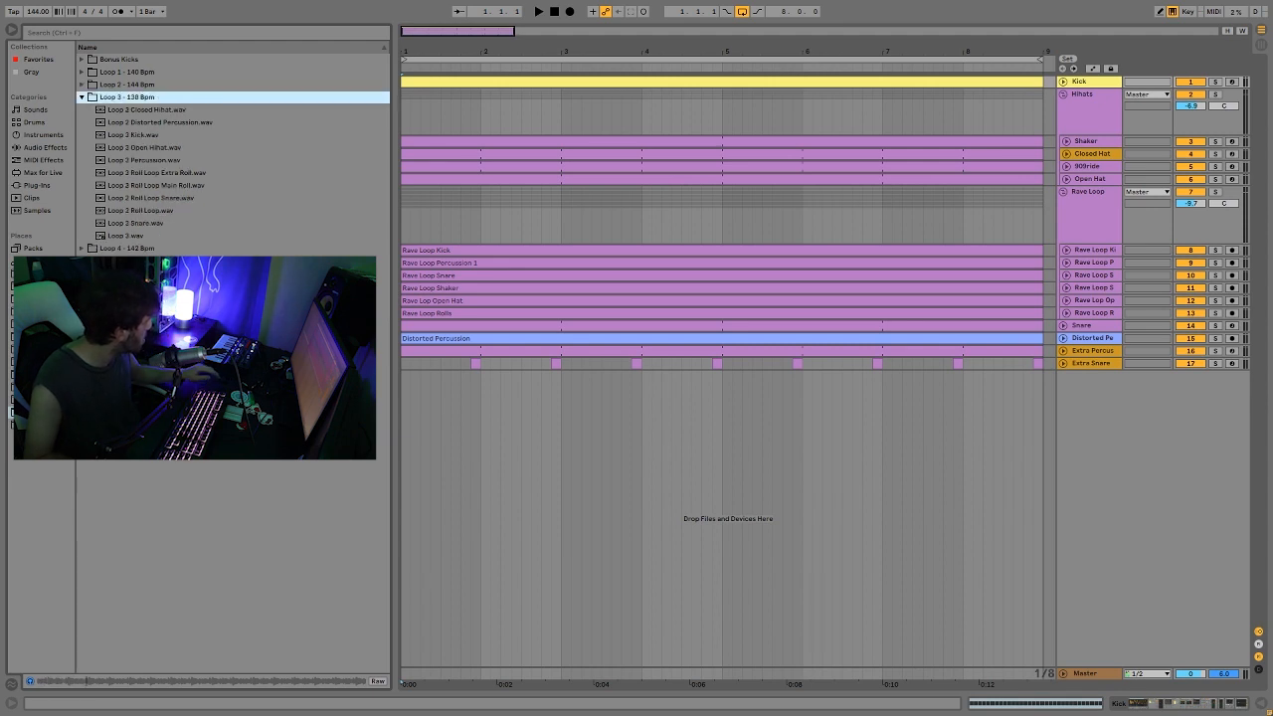
Step: Audition Loop 4.wav, a sample from the Loop 2 - 144 Bpm folder, and Loop 1.wav
left_click(86, 249)
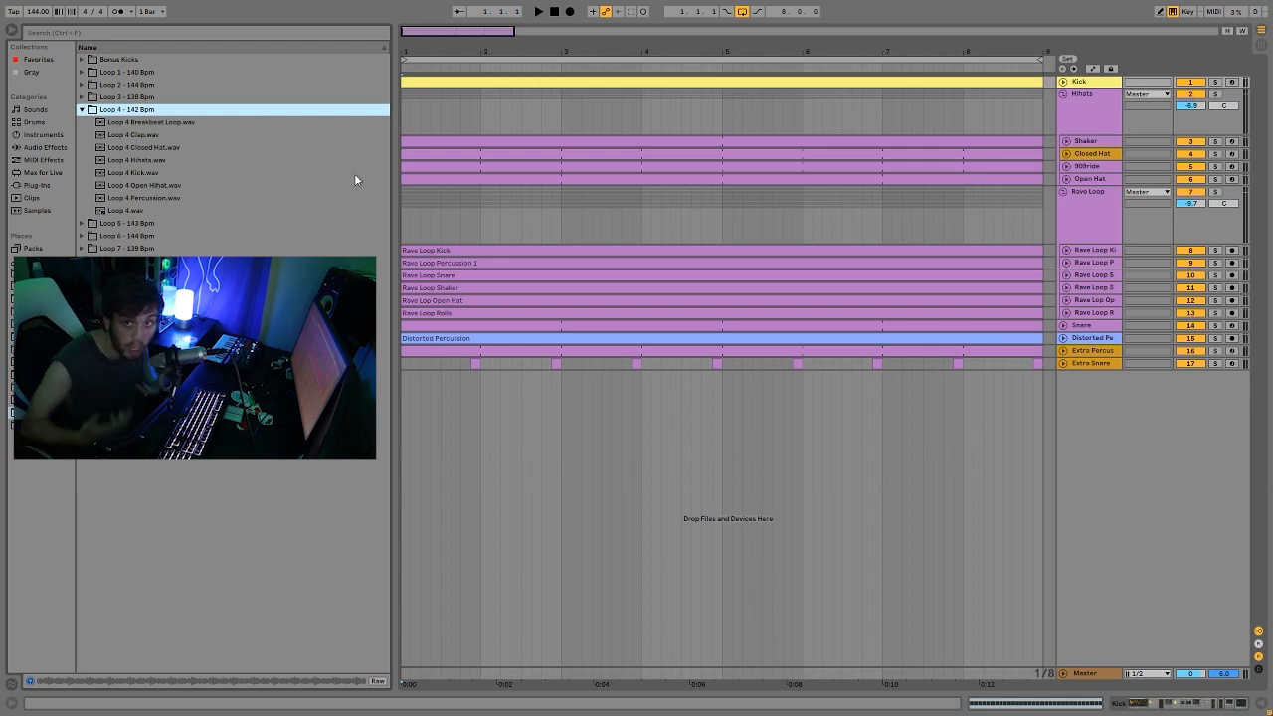
left_click(123, 211)
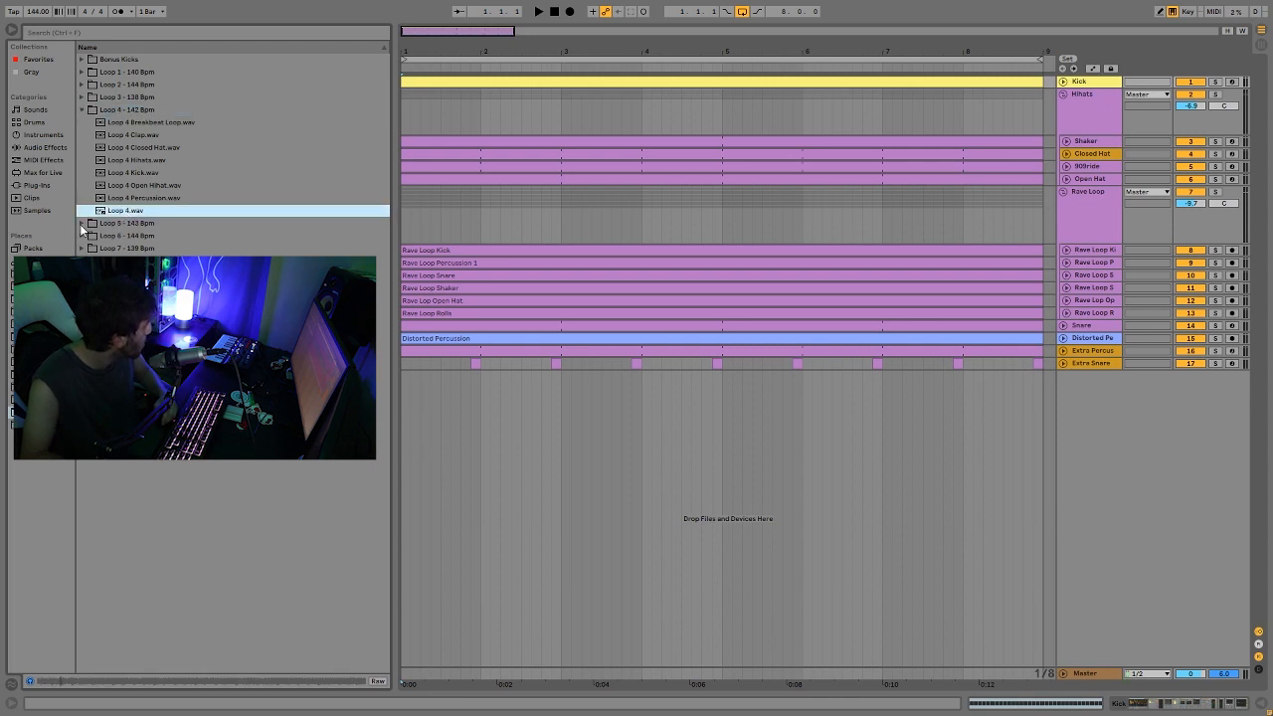
left_click(82, 85)
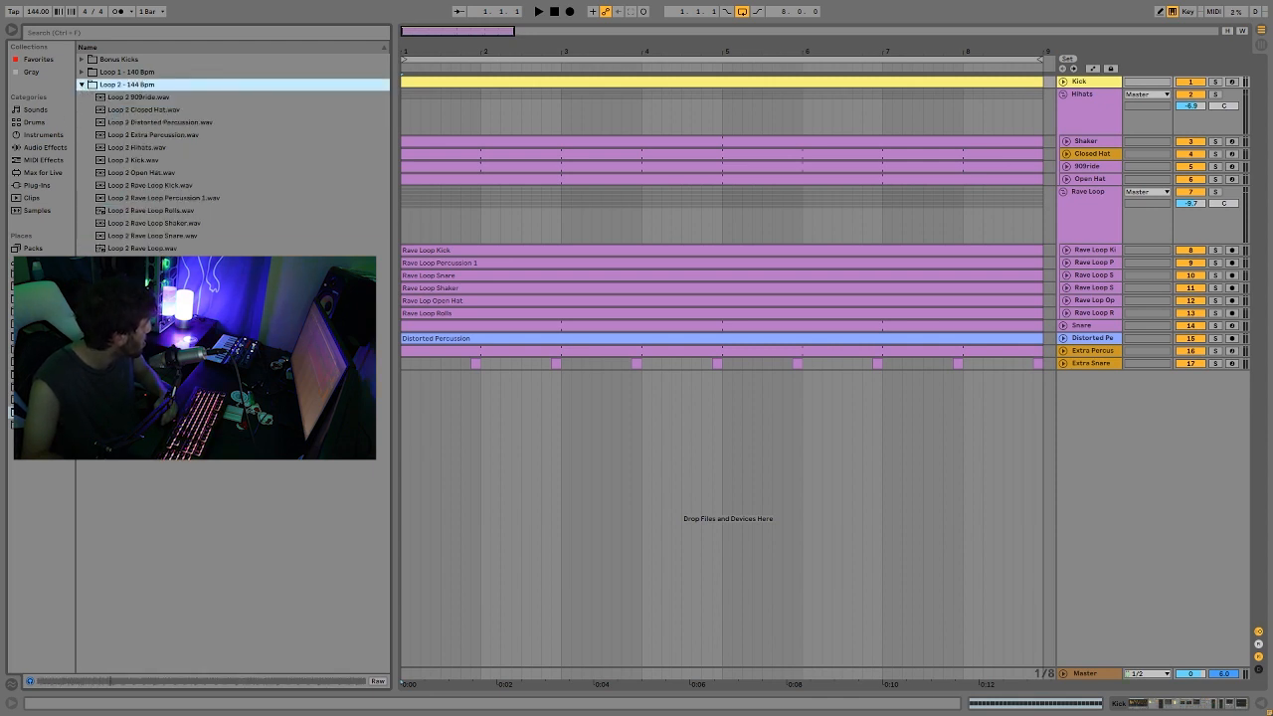
left_click(117, 311)
left_click(83, 74)
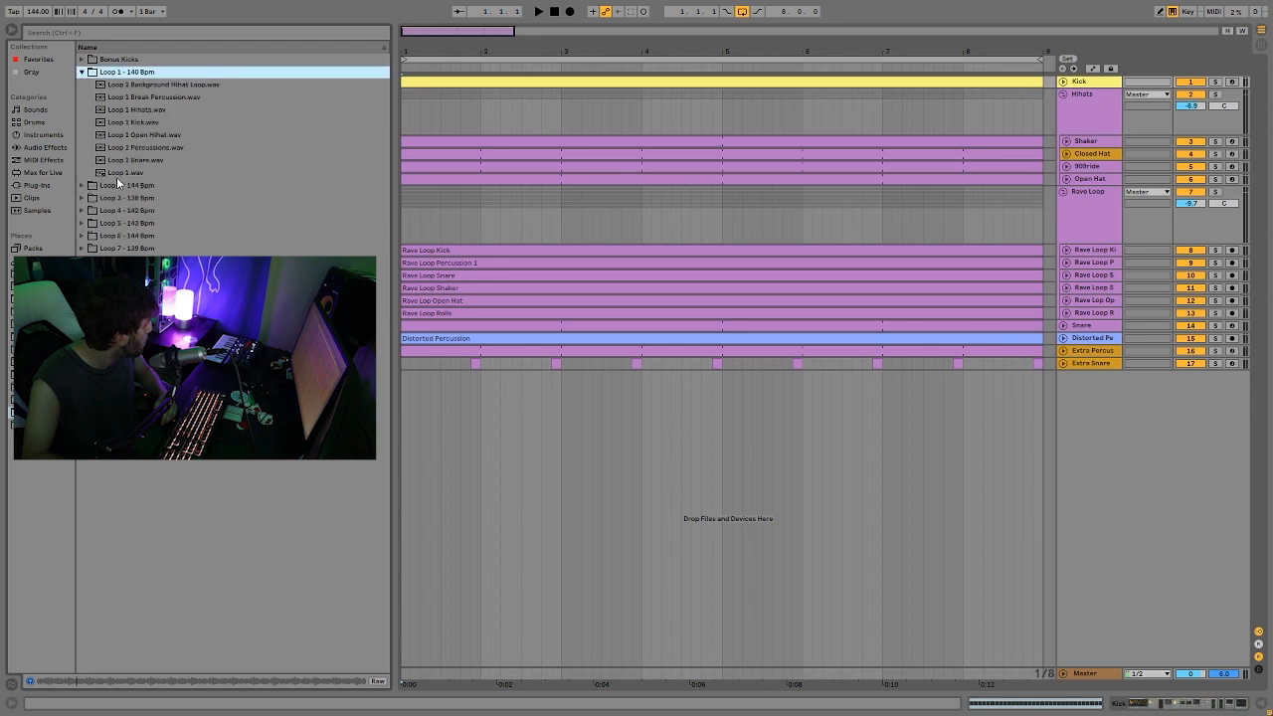
left_click(121, 172)
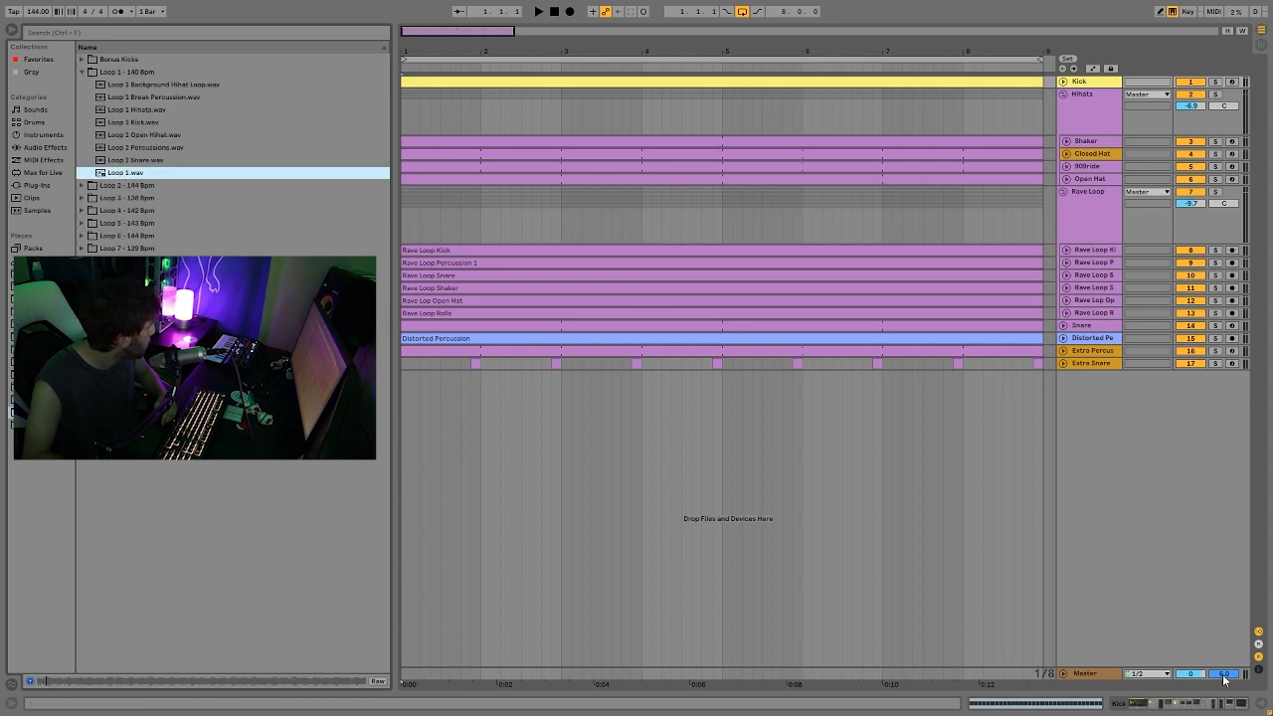
Step: Set the Master track's cue volume to 0 and audition samples from the Loop 10 - 144 Bpm and Loop 8 - 140 Bpm folders
left_click_drag(1226, 679, 1227, 656)
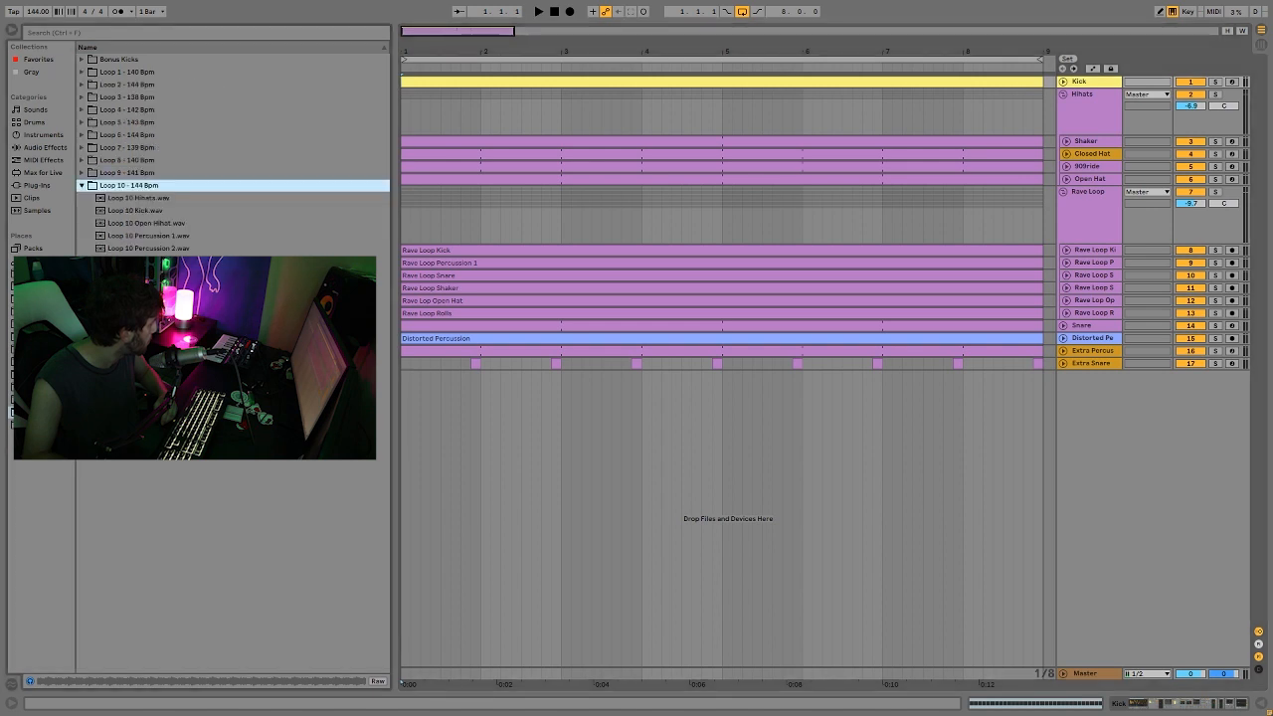
left_click(125, 312)
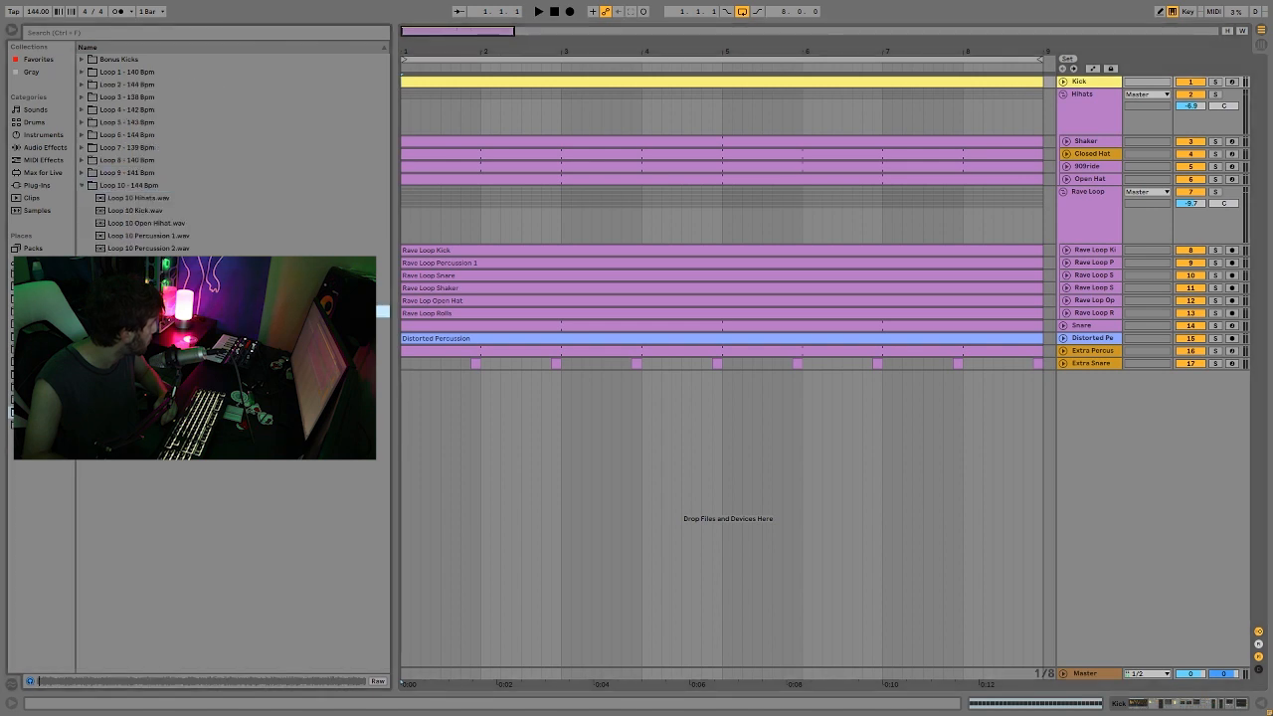
left_click(83, 161)
left_click(139, 286)
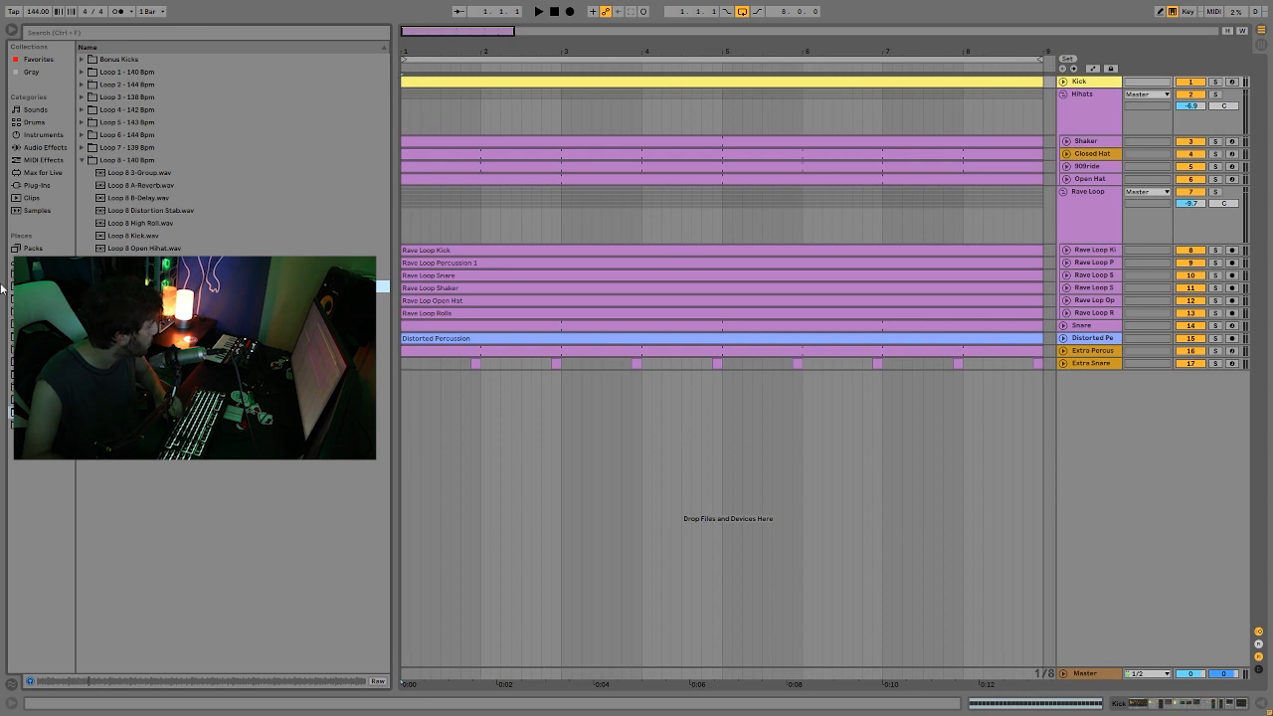
left_click(82, 160)
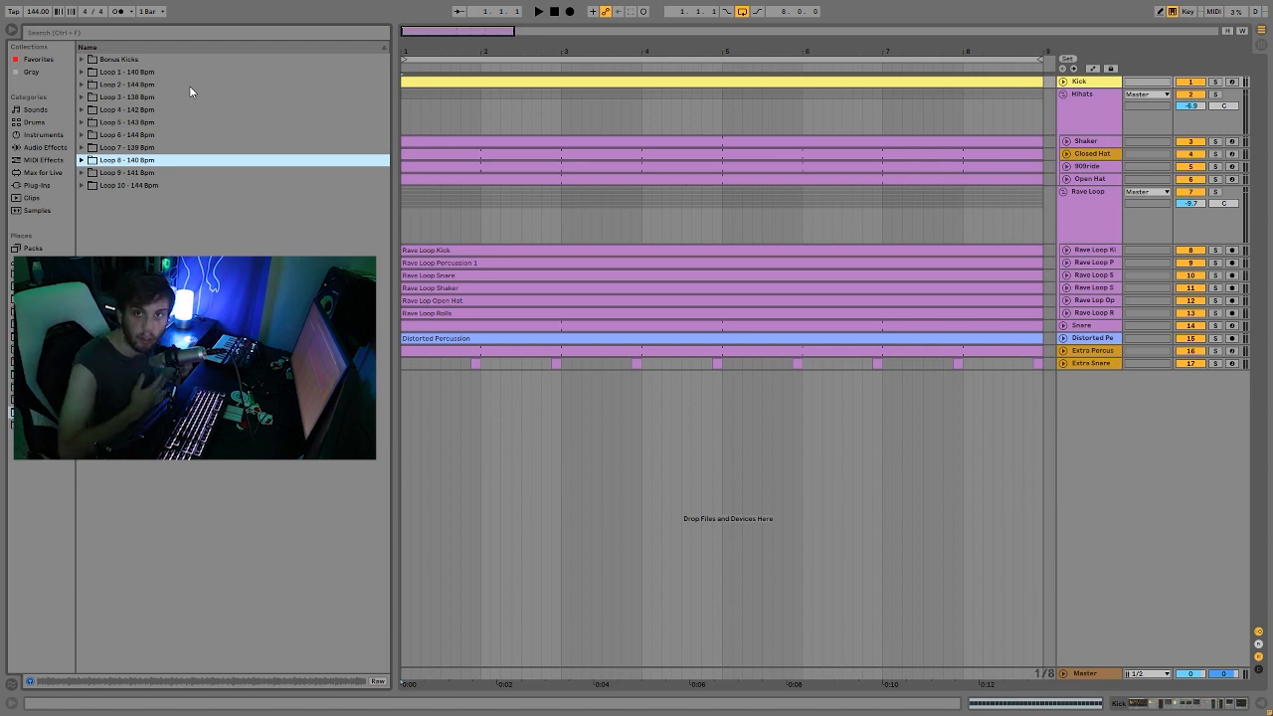
Step: Audition Kick 10.wav and Kick 9.wav from the Bonus Kicks folder, leaving the folder collapsed
left_click(82, 59)
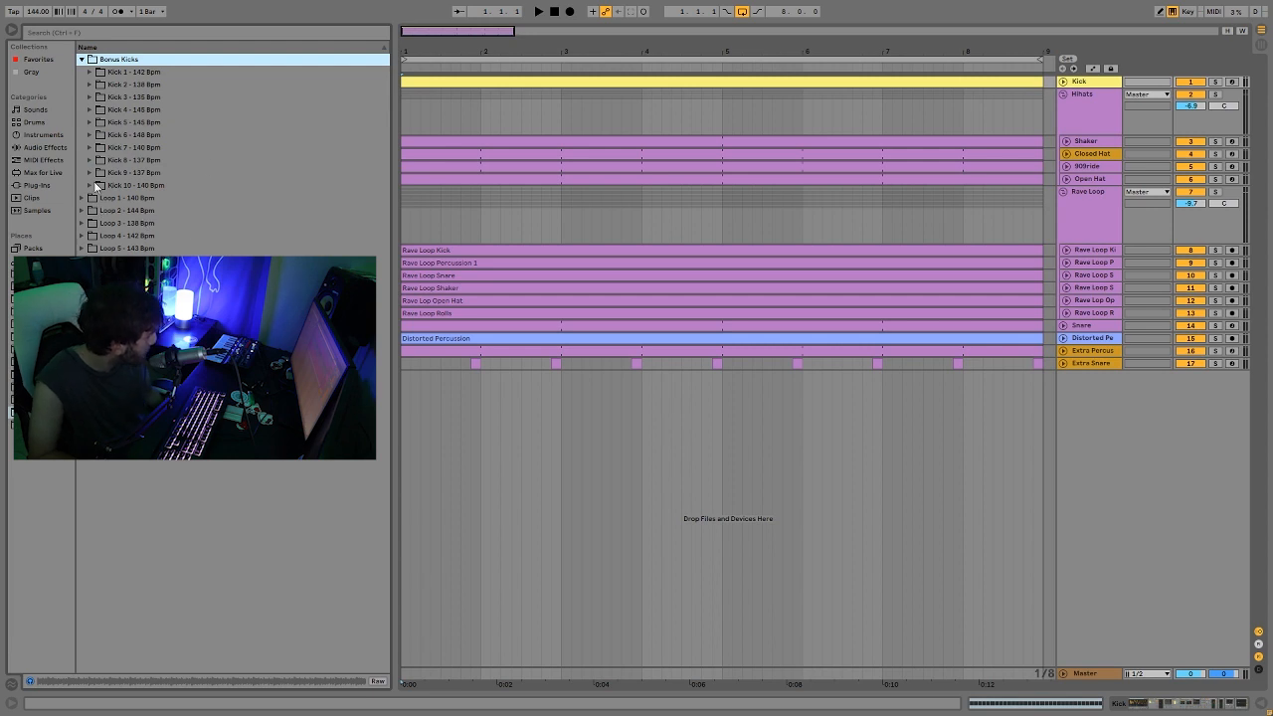
left_click(89, 186)
left_click(143, 224)
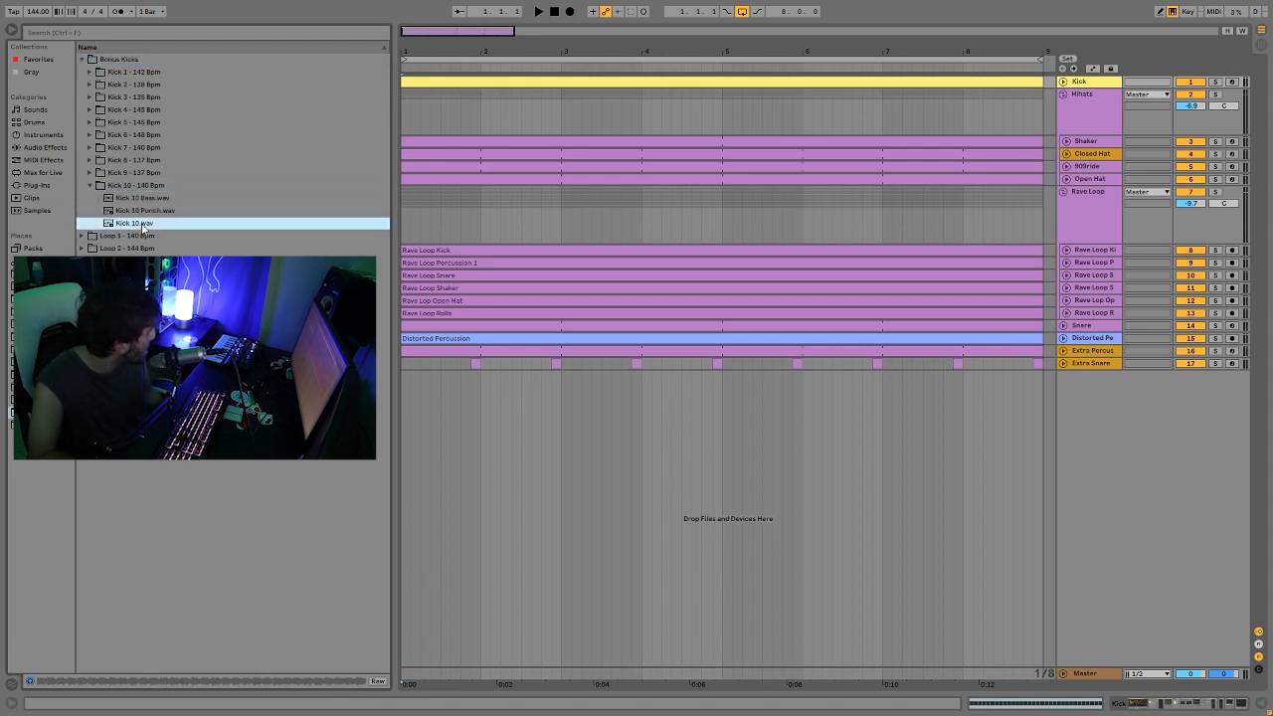
left_click(90, 173)
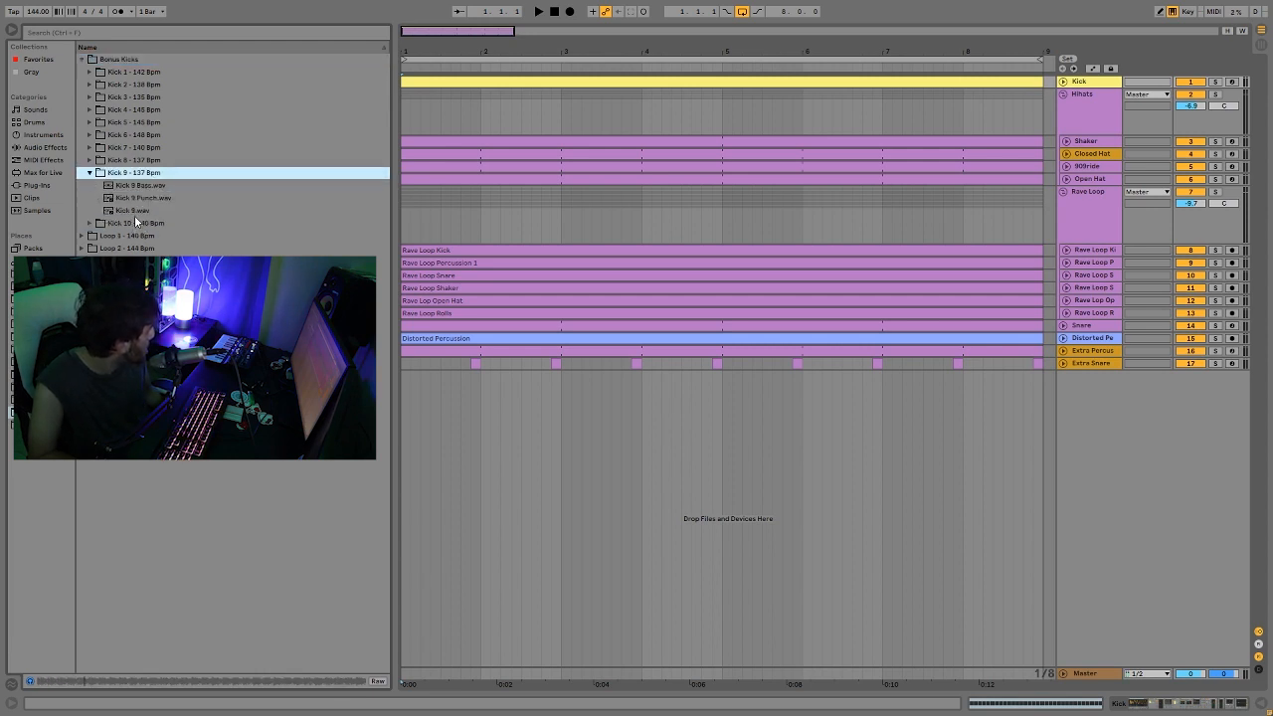
left_click(137, 210)
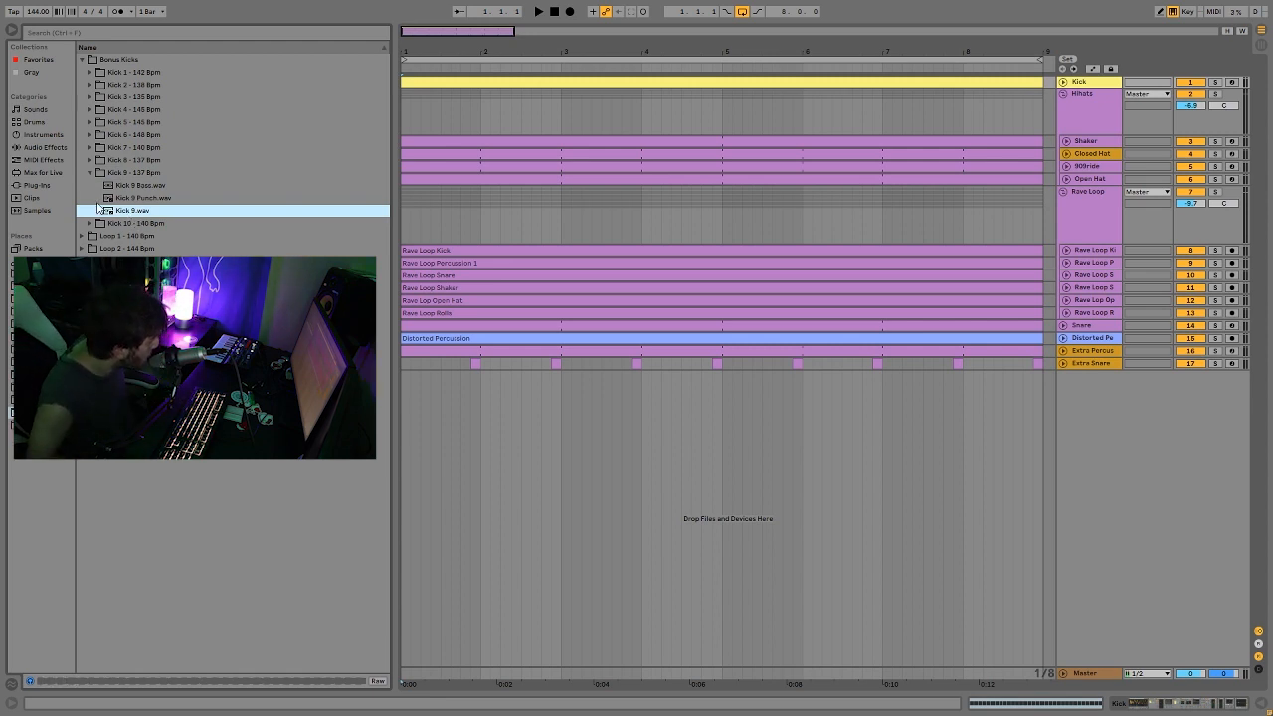
left_click(88, 175)
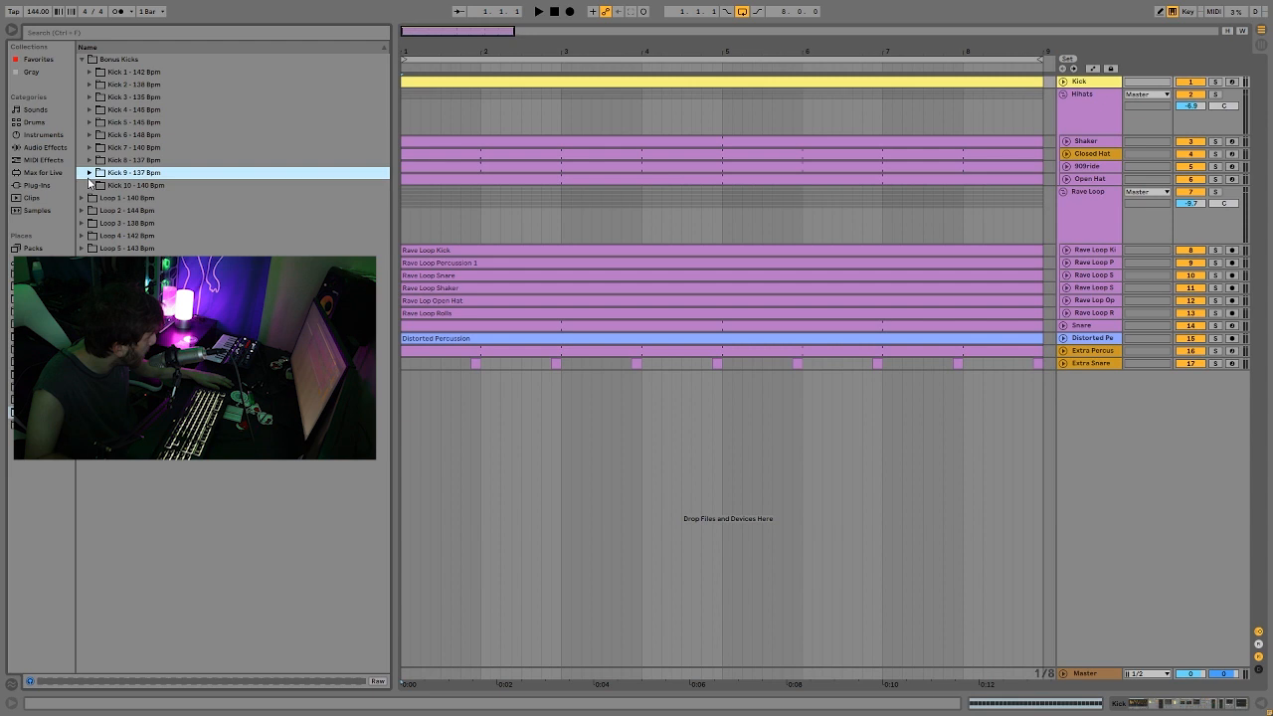
left_click(89, 61)
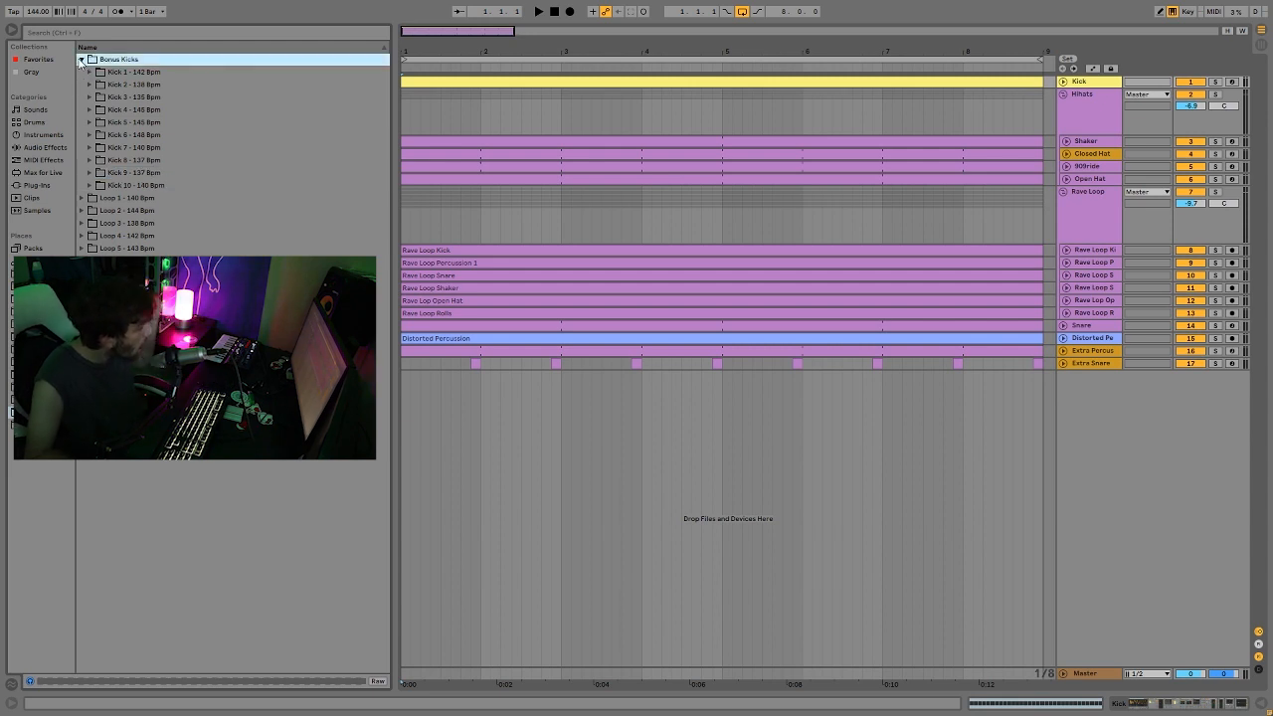
left_click(81, 60)
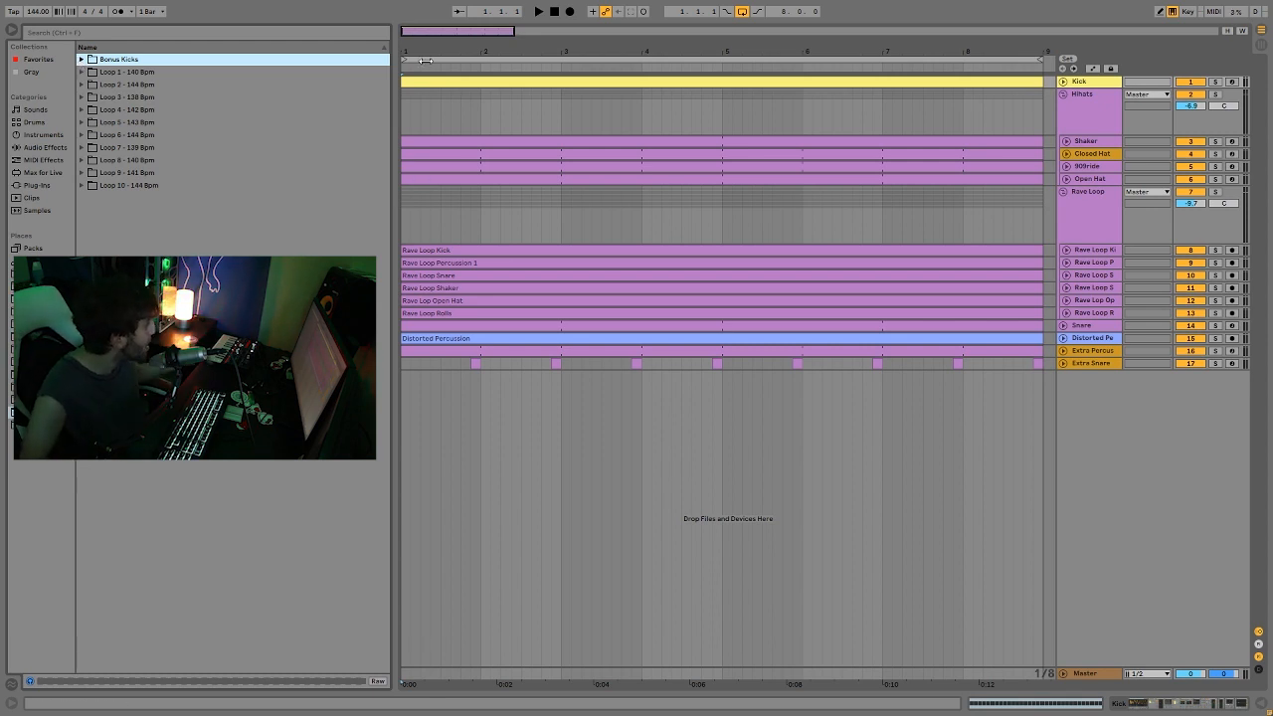
Step: Listen to the Kick track soloed from the start of the arrangement, and to all tracks together with the solo cleared
left_click_drag(424, 58, 419, 47)
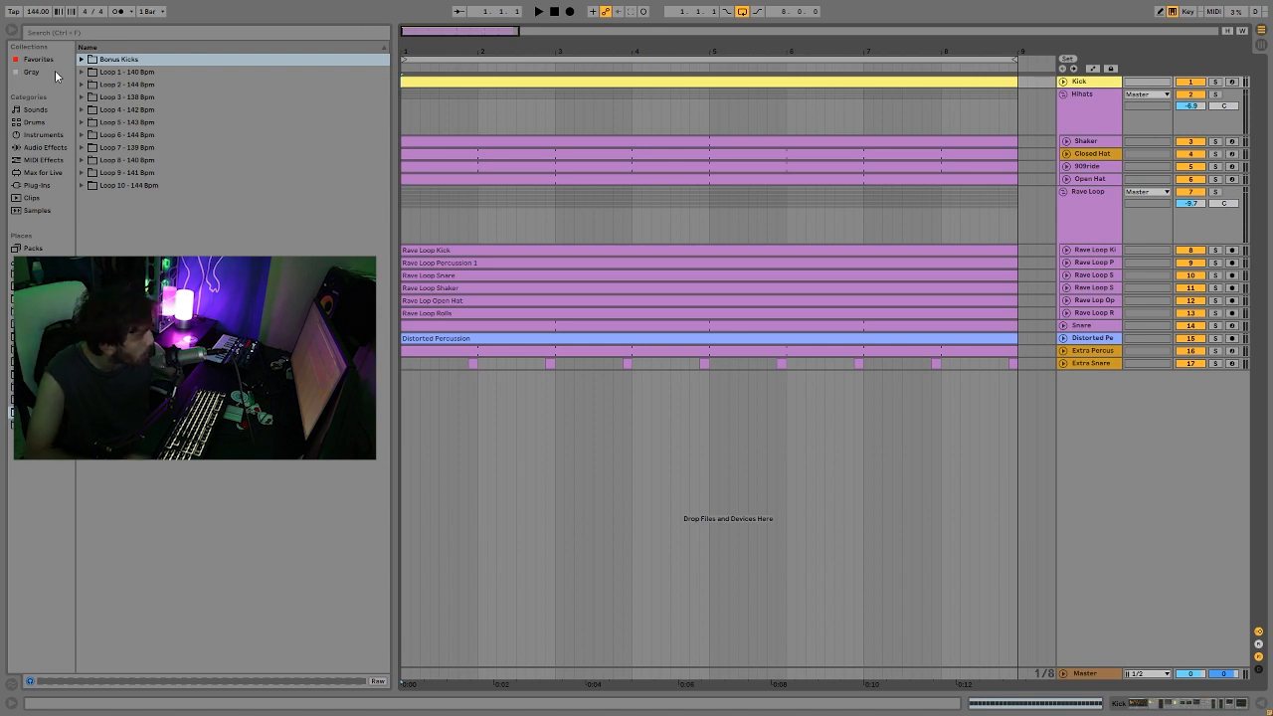
left_click(1213, 81)
key("space")
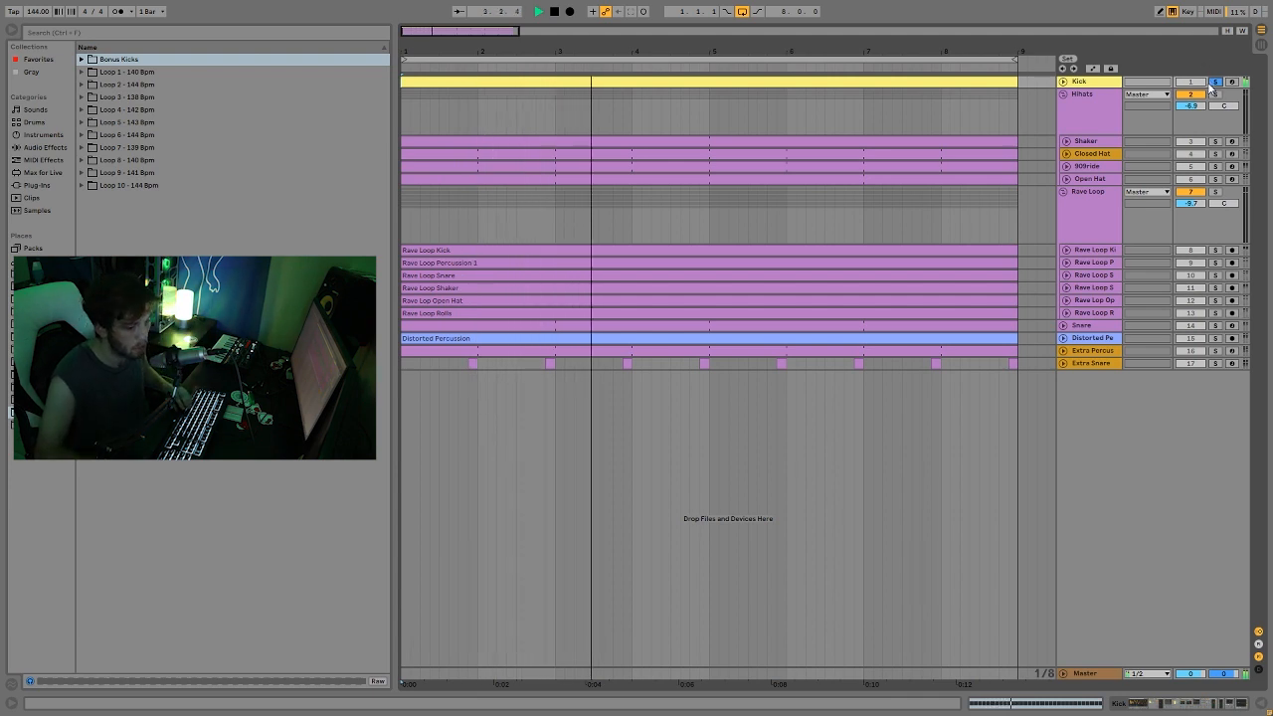
key("space")
left_click(1215, 82)
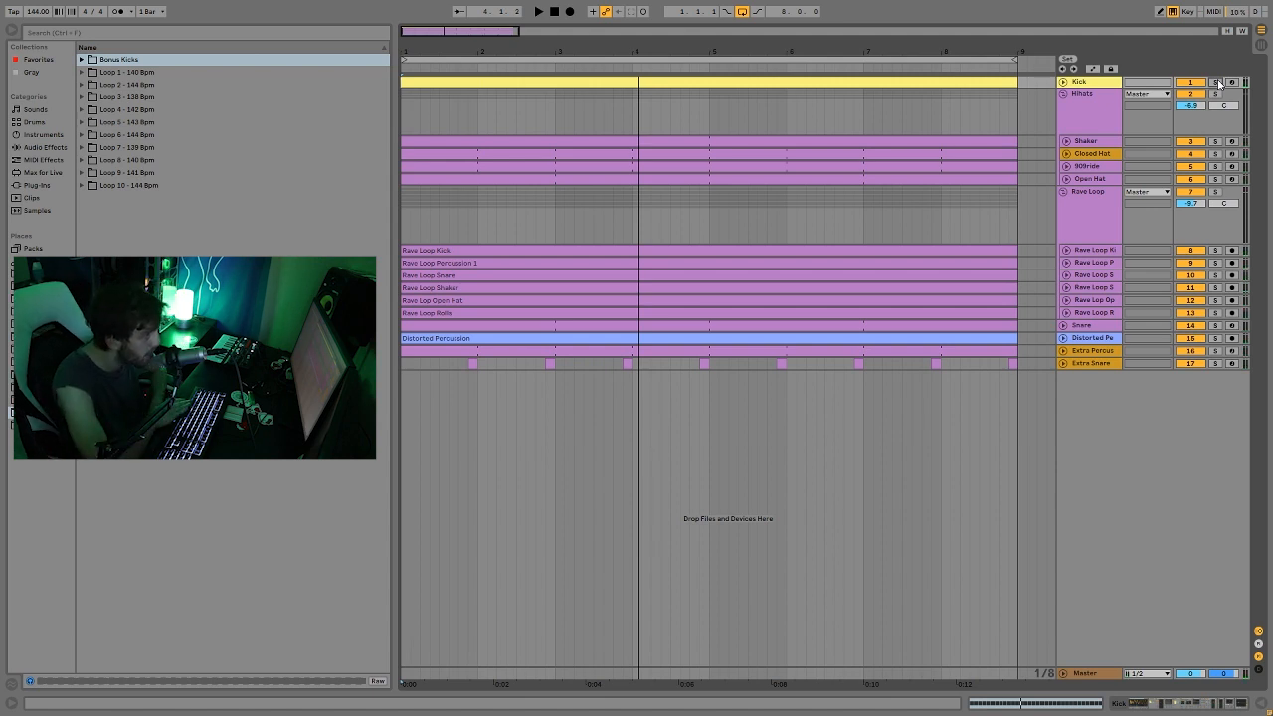
key("space")
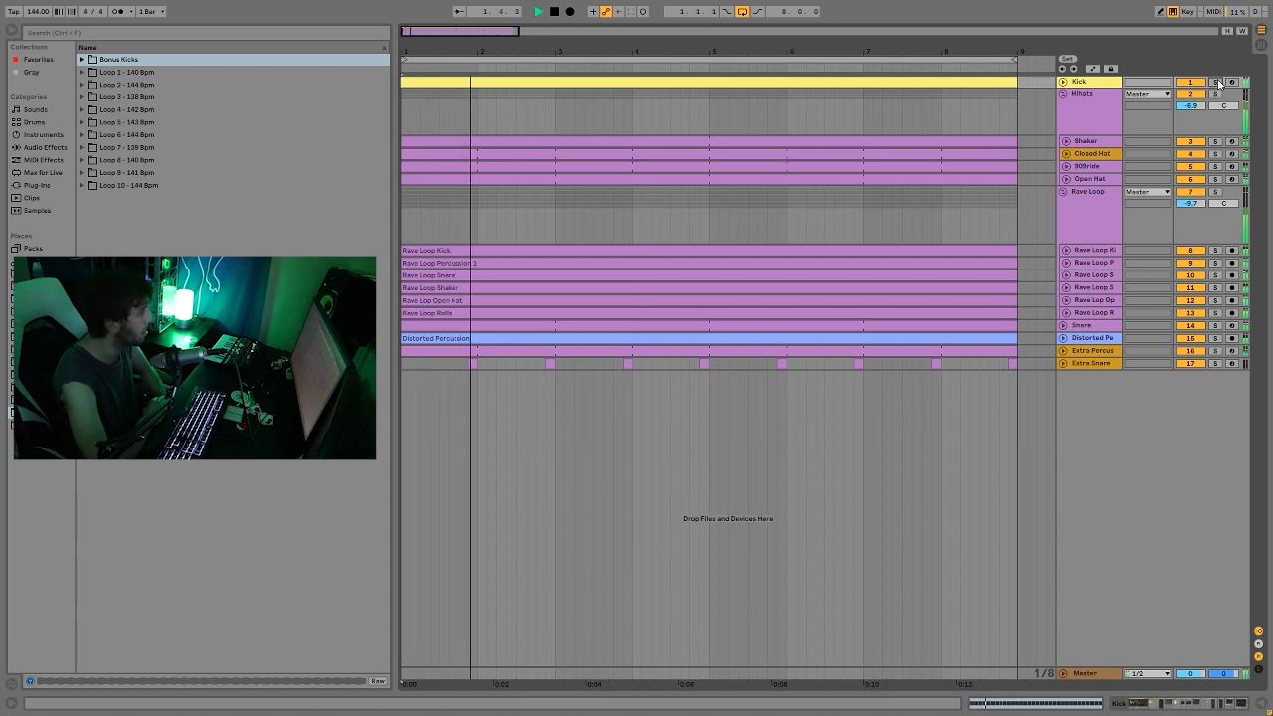
key("space")
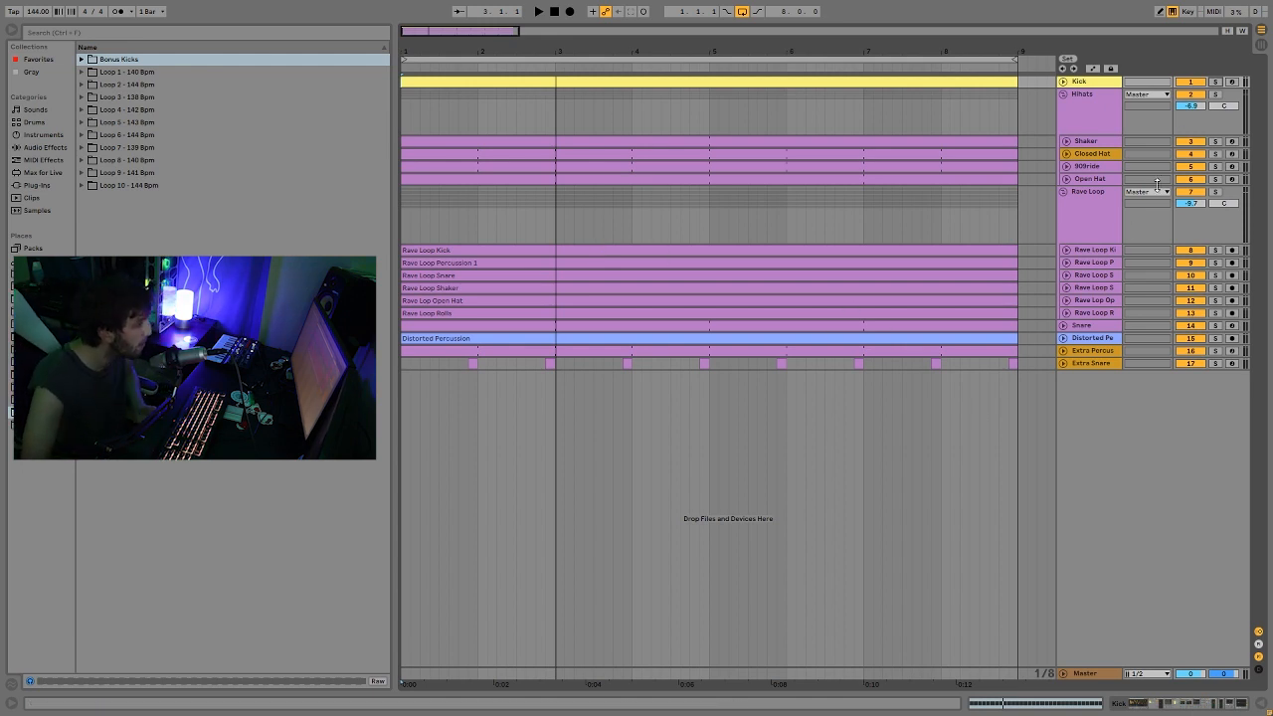
Step: Solo the Rave Loop group and play it from the start of the arrangement
left_click(1093, 236)
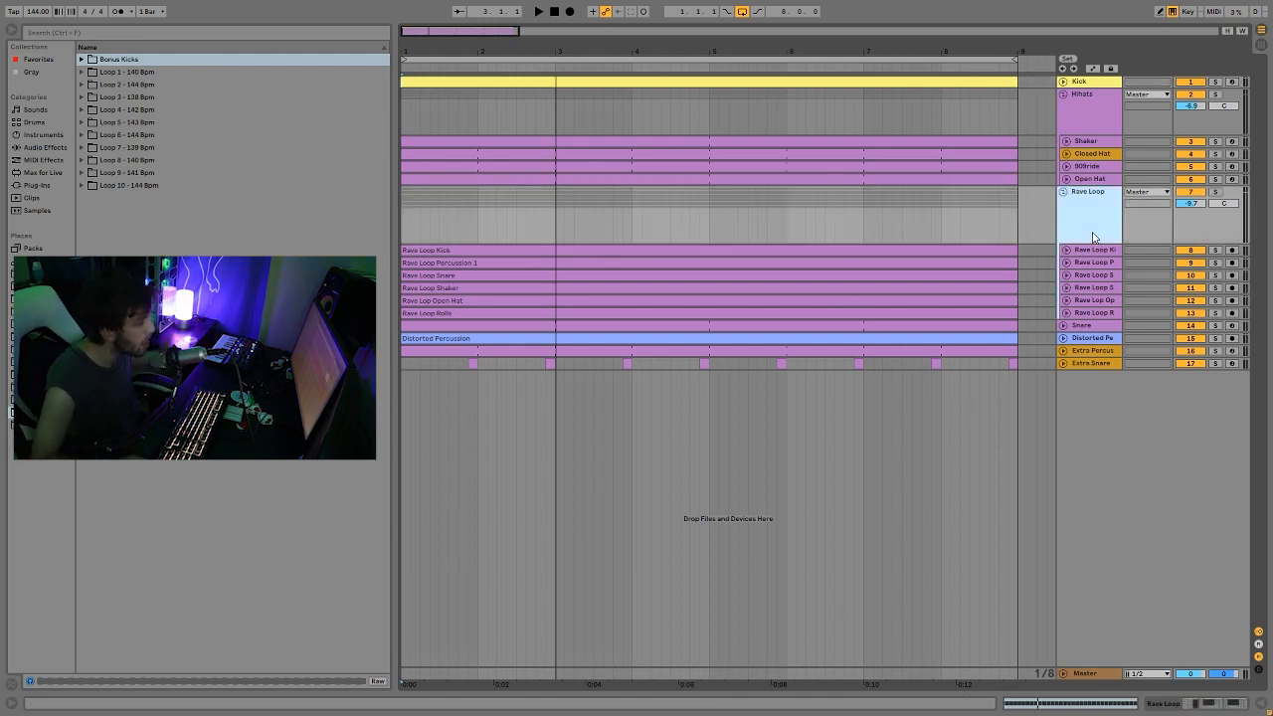
left_click(1215, 192)
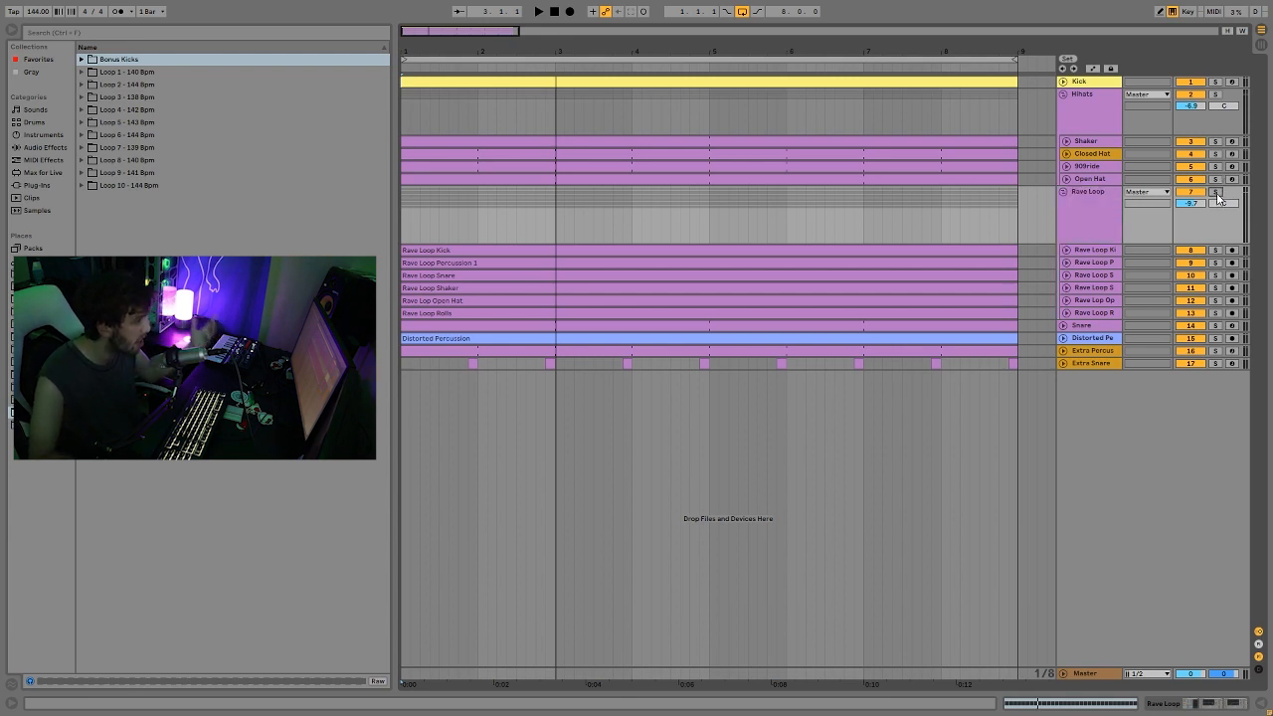
left_click(1076, 203)
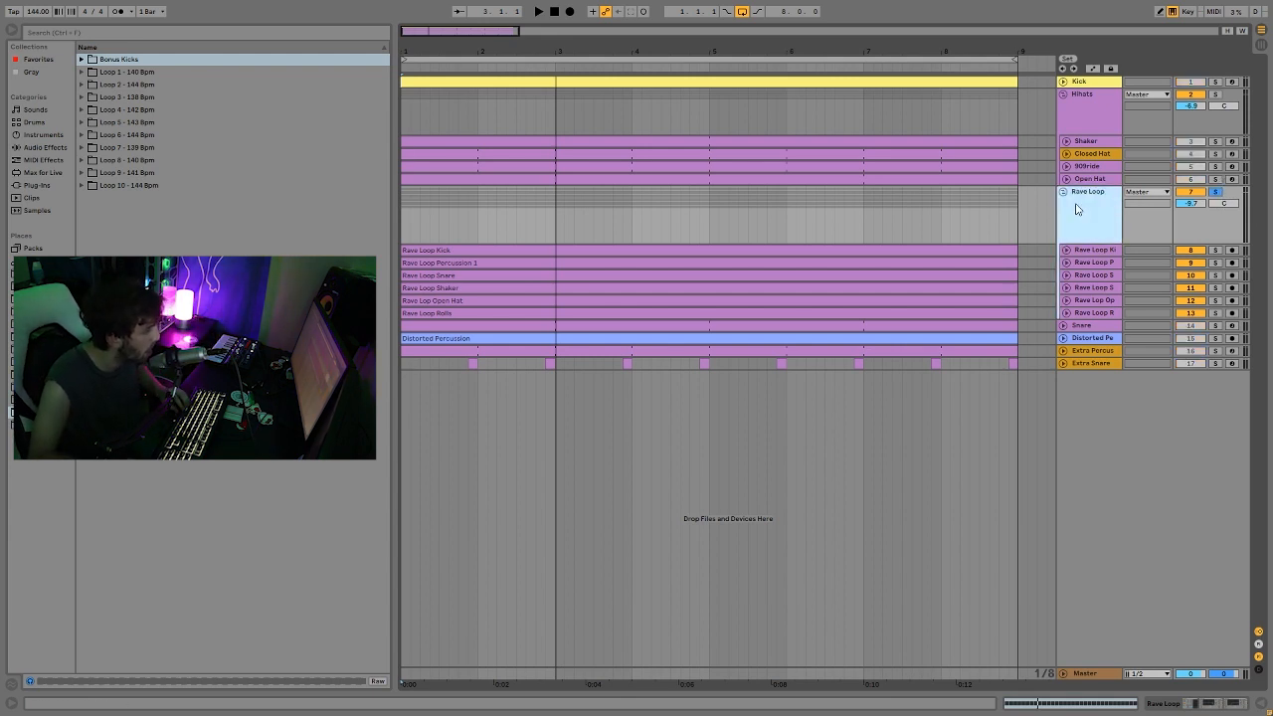
key("space")
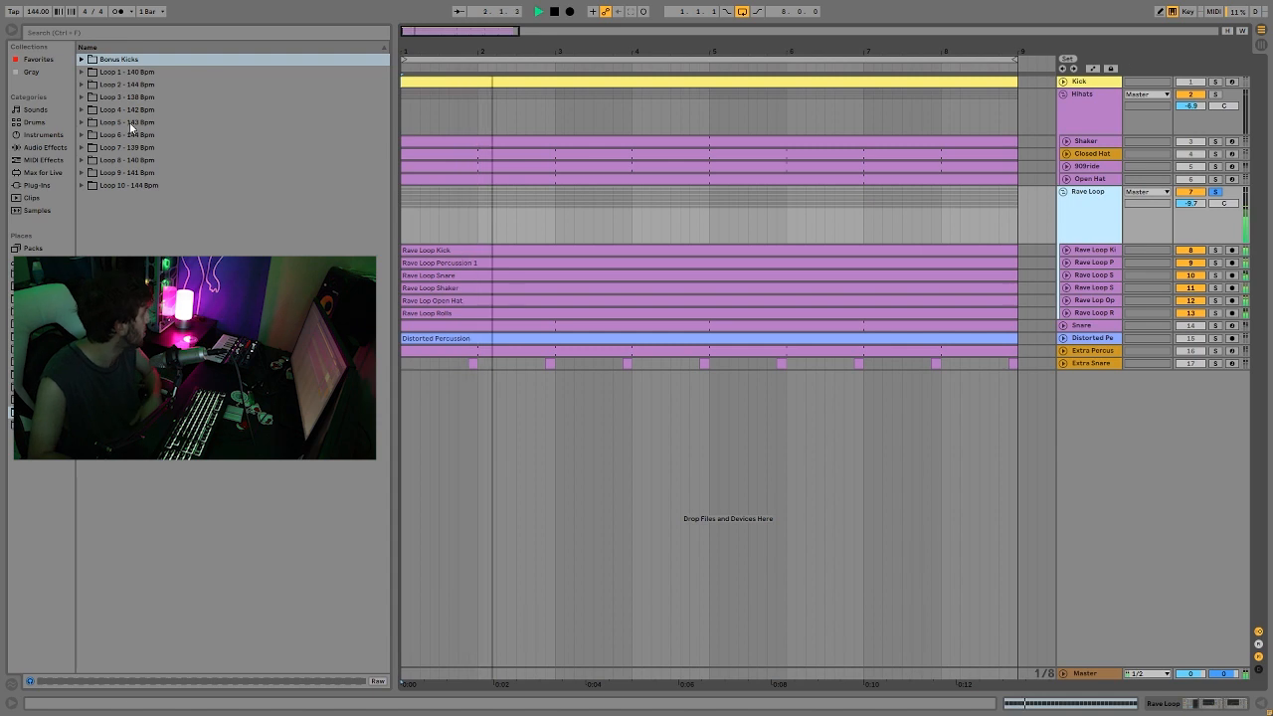
Step: Look through the Loop 7 and Loop 8 sample folders, audition a Loop 8 sample, and play the soloed Rave Loop group again
left_click_drag(89, 149, 329, 388)
left_click(83, 134)
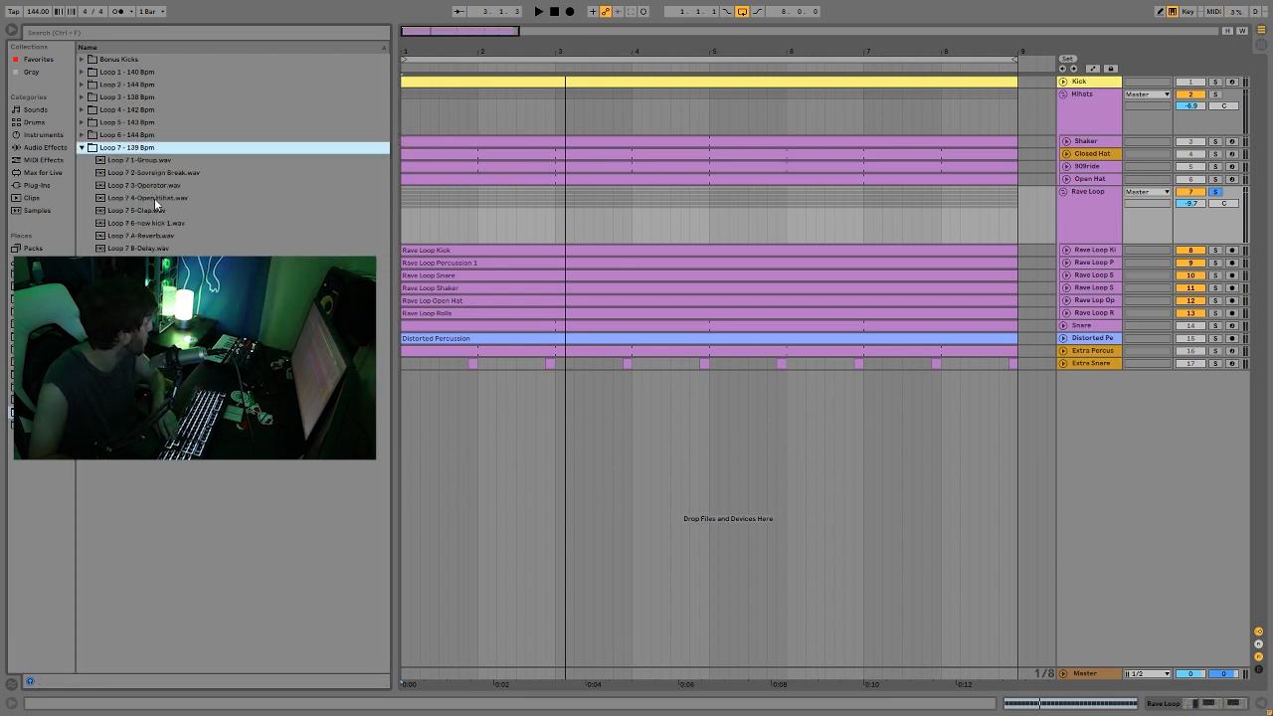
left_click(152, 174)
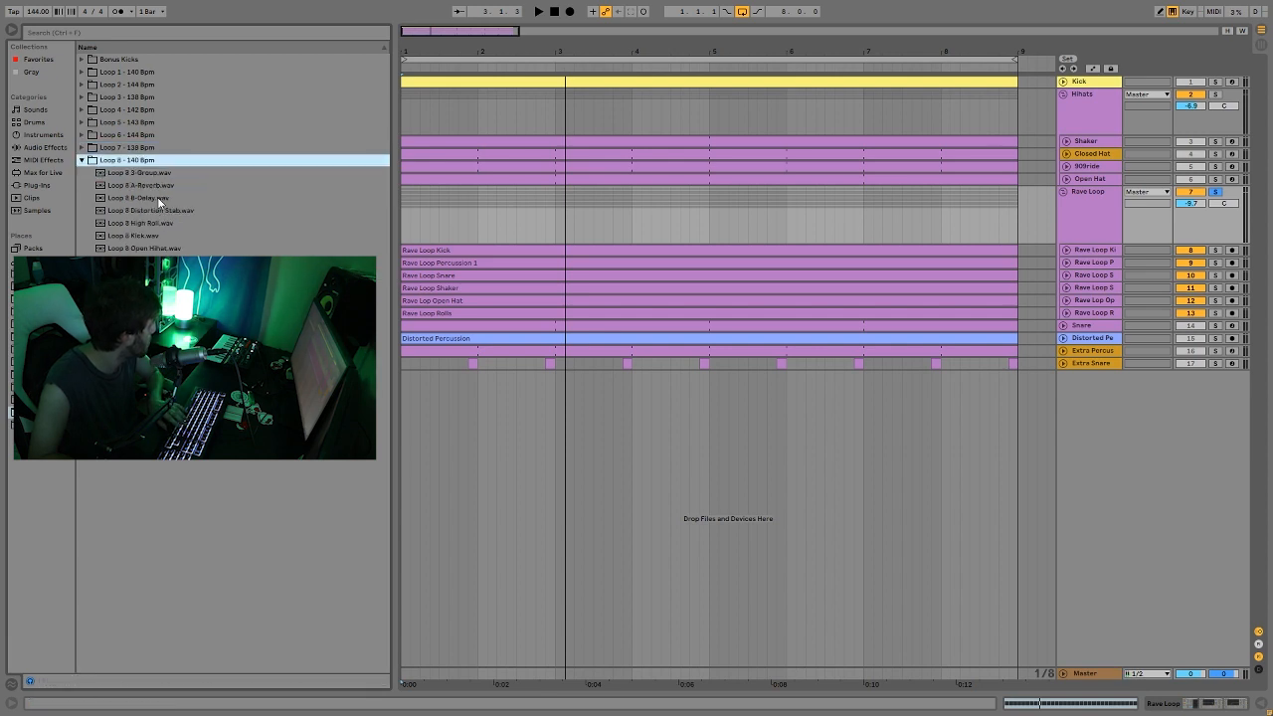
left_click(149, 261)
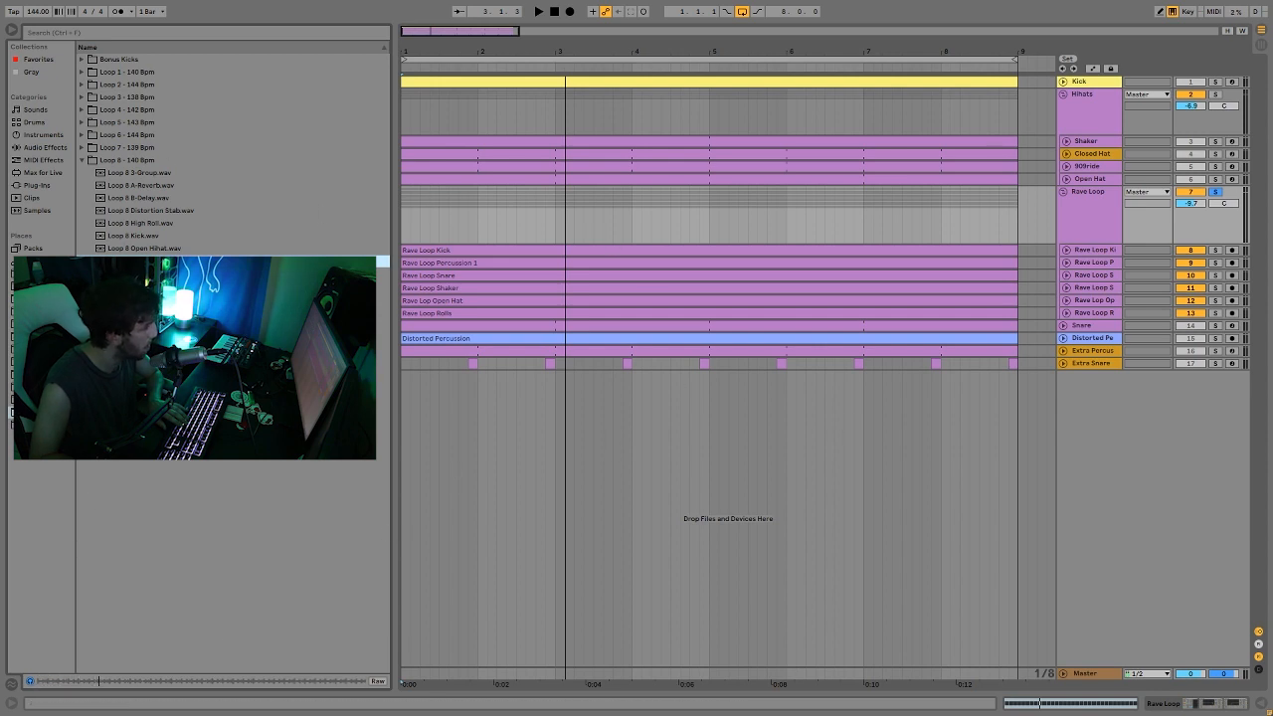
key("space")
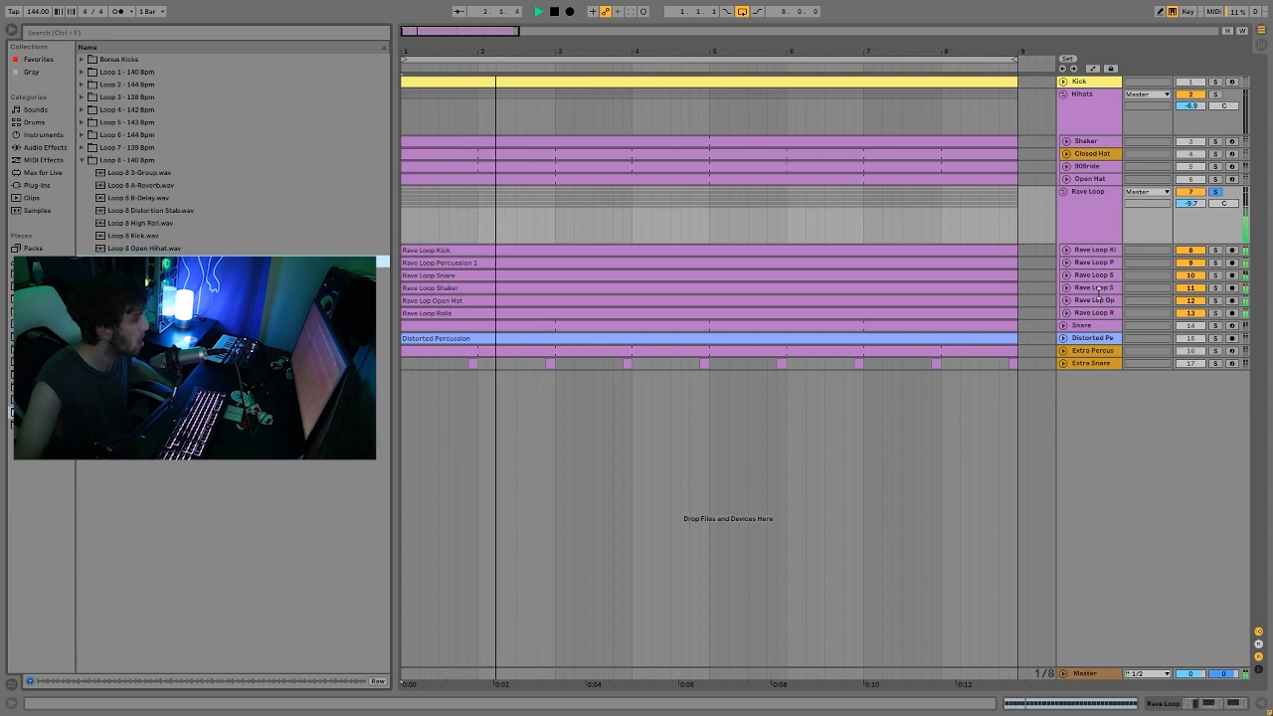
Step: Stop the Rave Loop playback and collapse the Loop 8 - 140 Bpm sample folder
key("space")
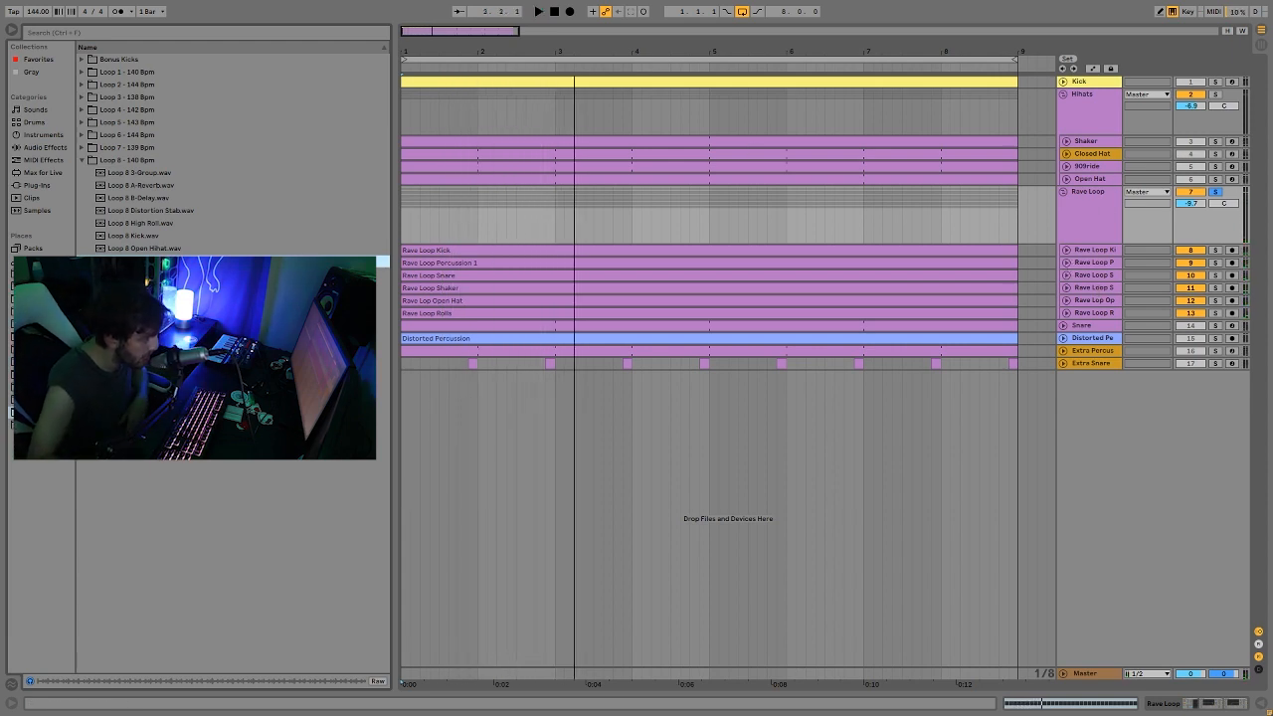
left_click(1094, 210)
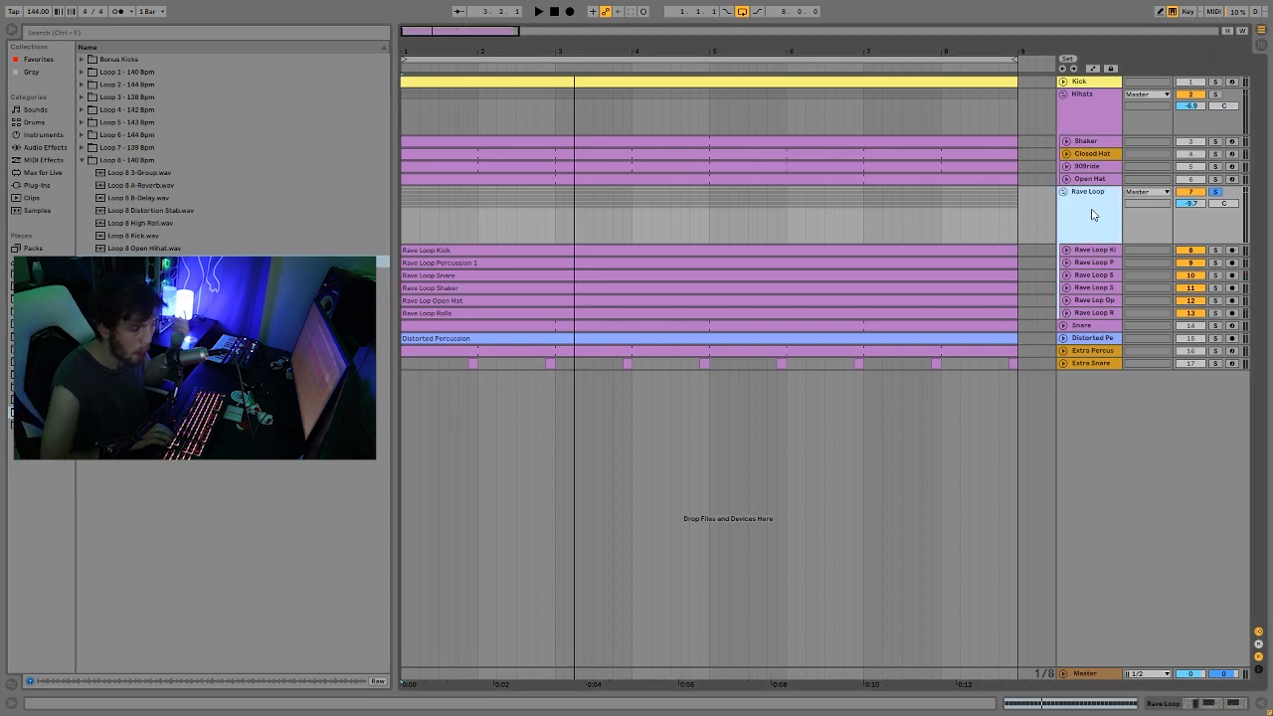
key("Down")
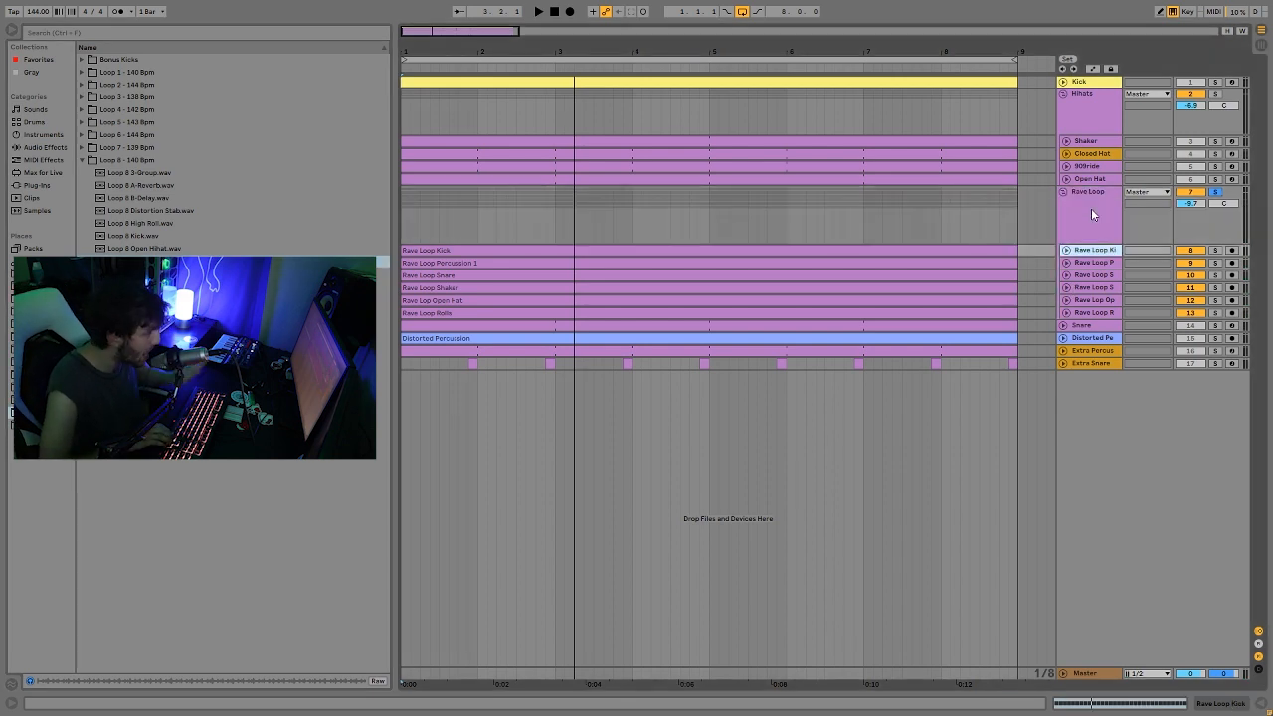
left_click(83, 160)
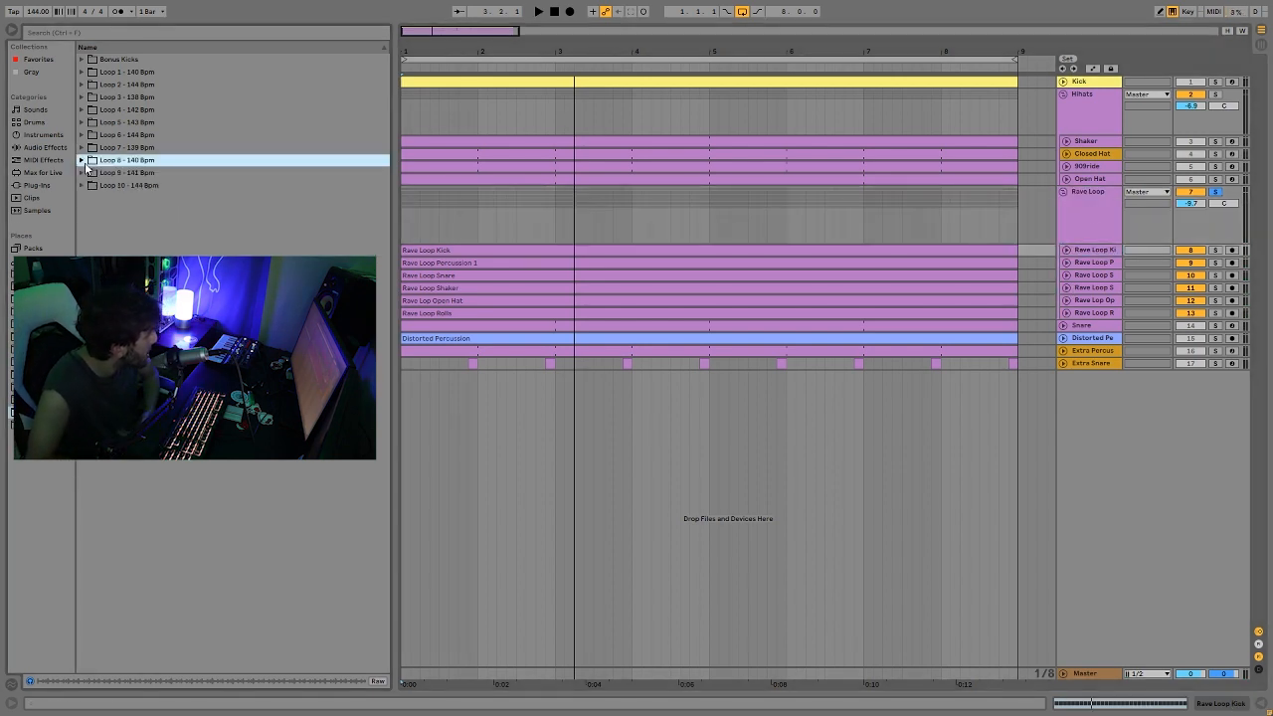
Step: Unfold the six Rave Loop tracks from Kick through Rolls to show their waveforms in the arrangement
left_click(1094, 253)
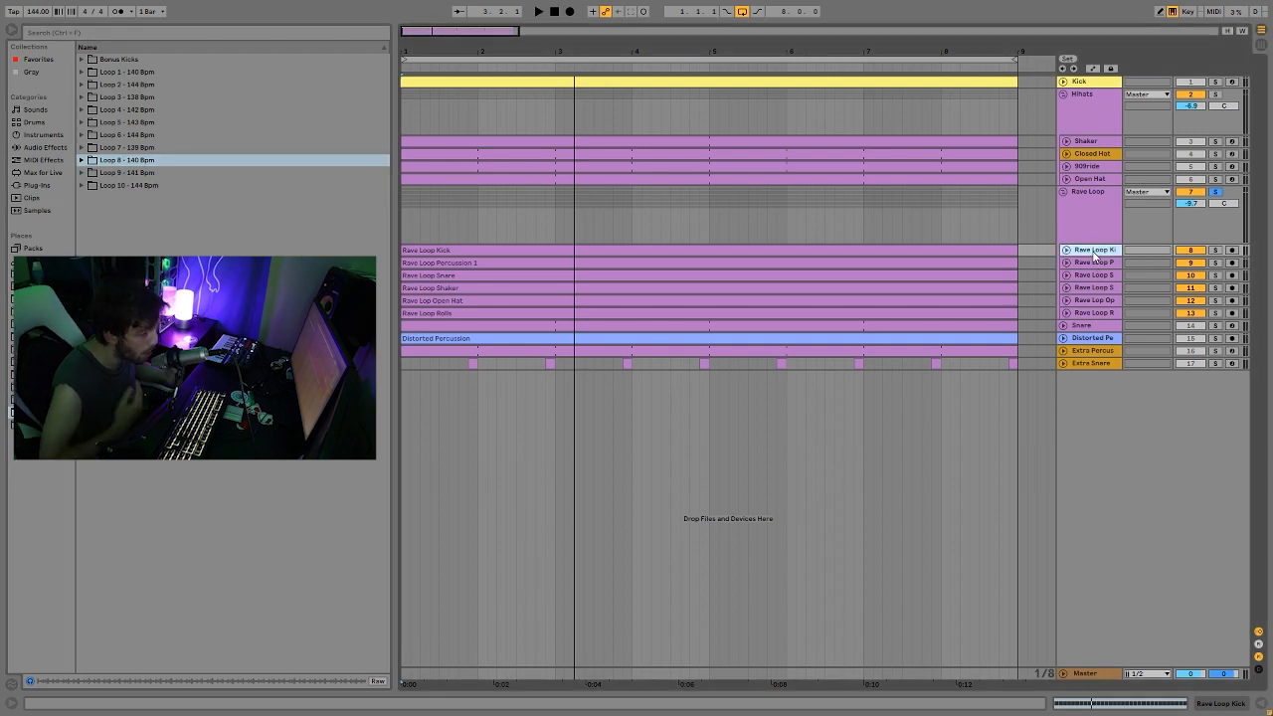
key("Right")
key("Down")
key("Right")
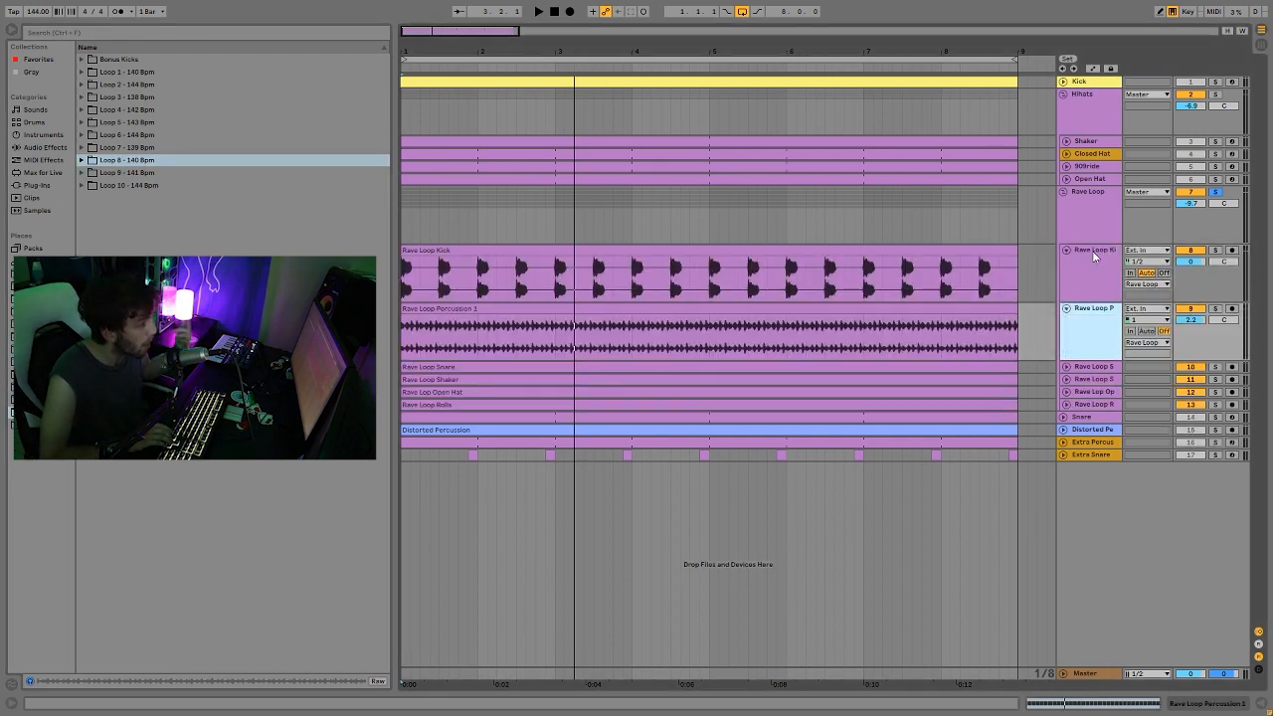
key("Down")
key("Right")
key("Down")
key("Right")
key("Down")
key("Right")
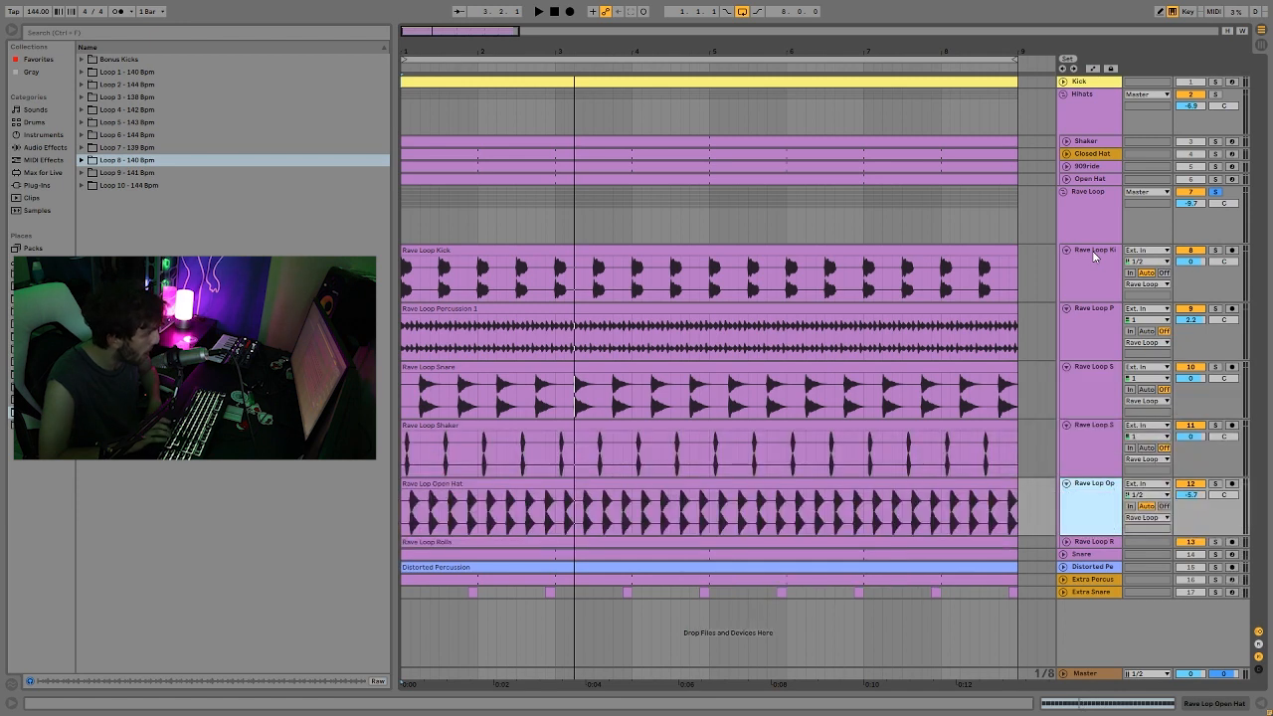
key("Down")
key("Right")
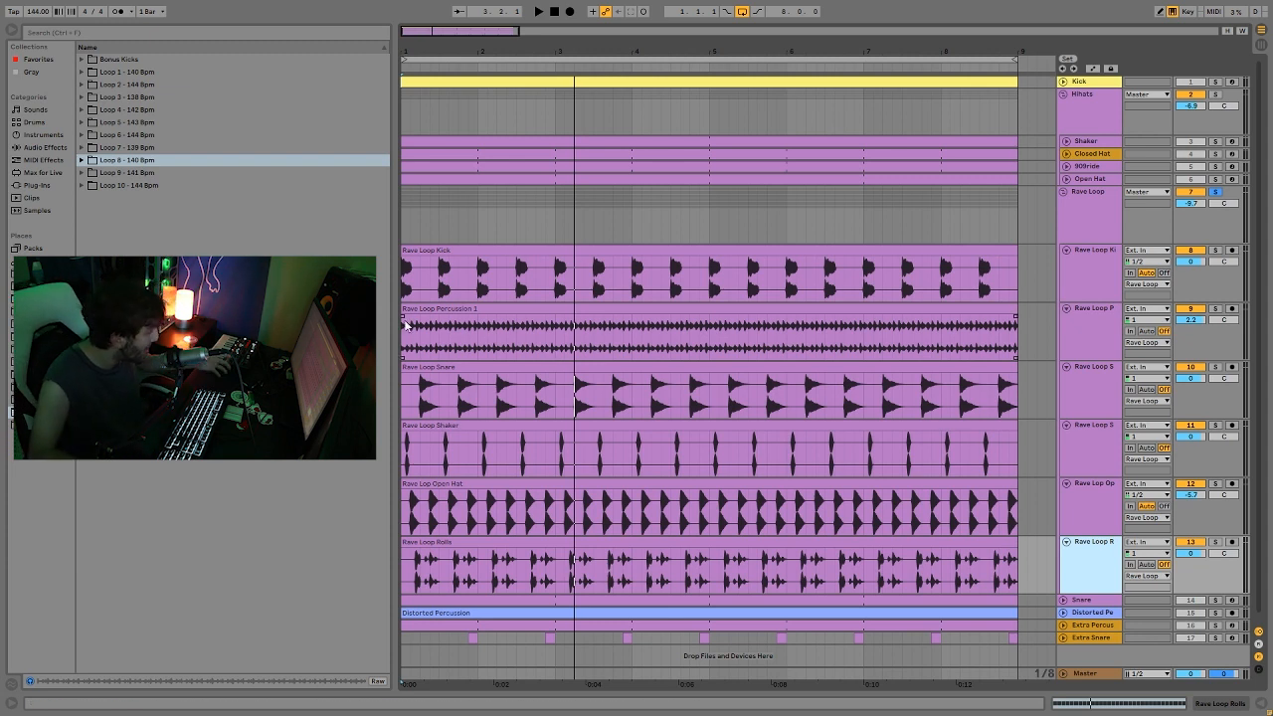
Step: Play the Rave Loop Kick and Snare soloed together from the start, adding the Open Hat to the solo
left_click(440, 321)
left_click(438, 309)
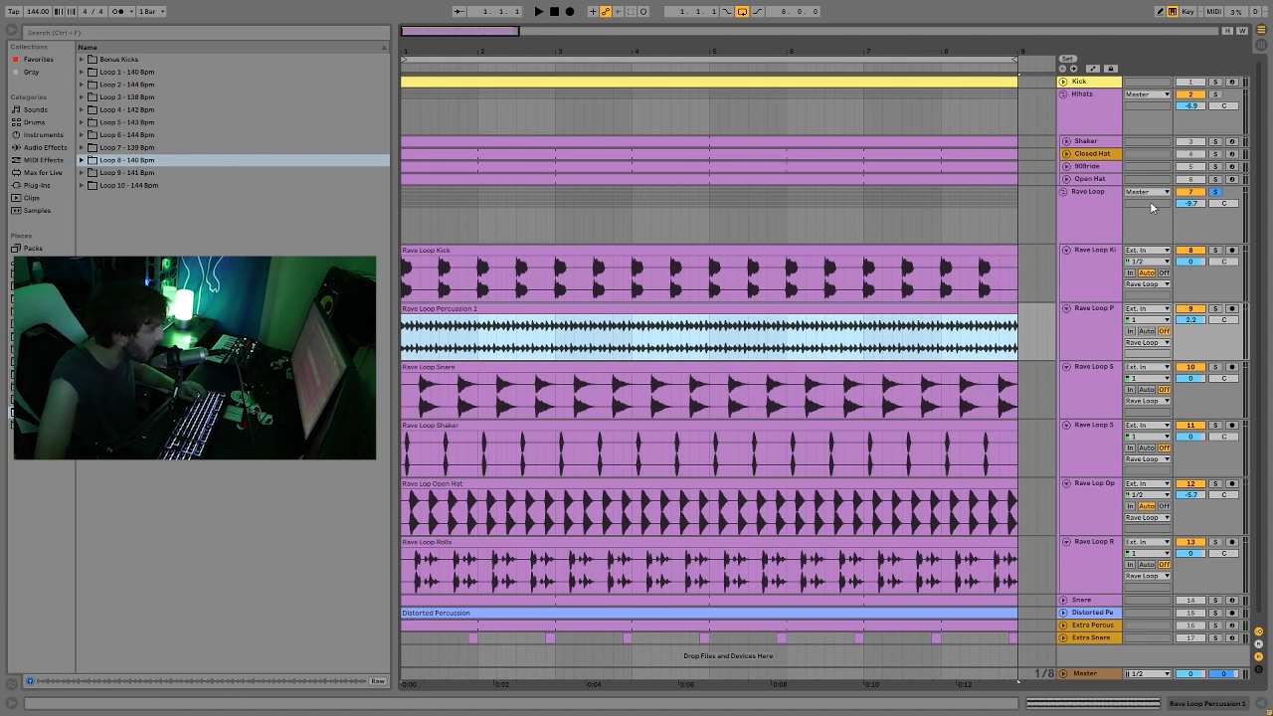
left_click(1218, 253)
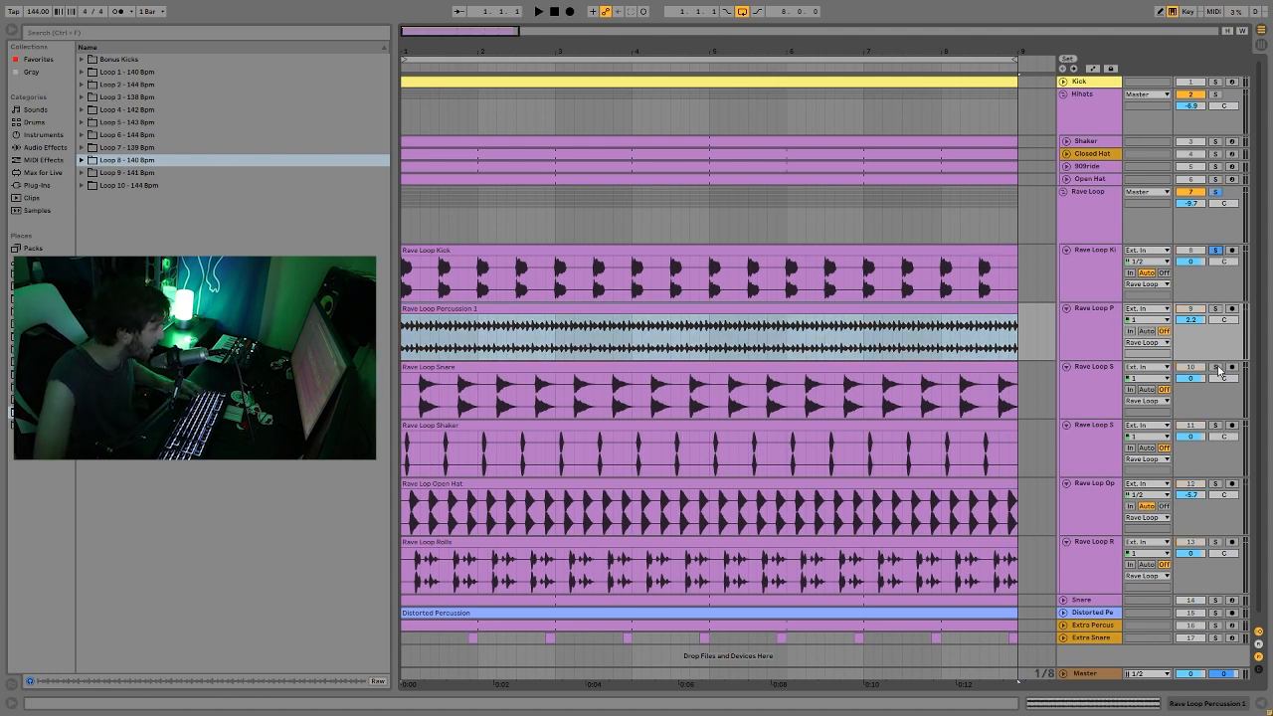
key("space")
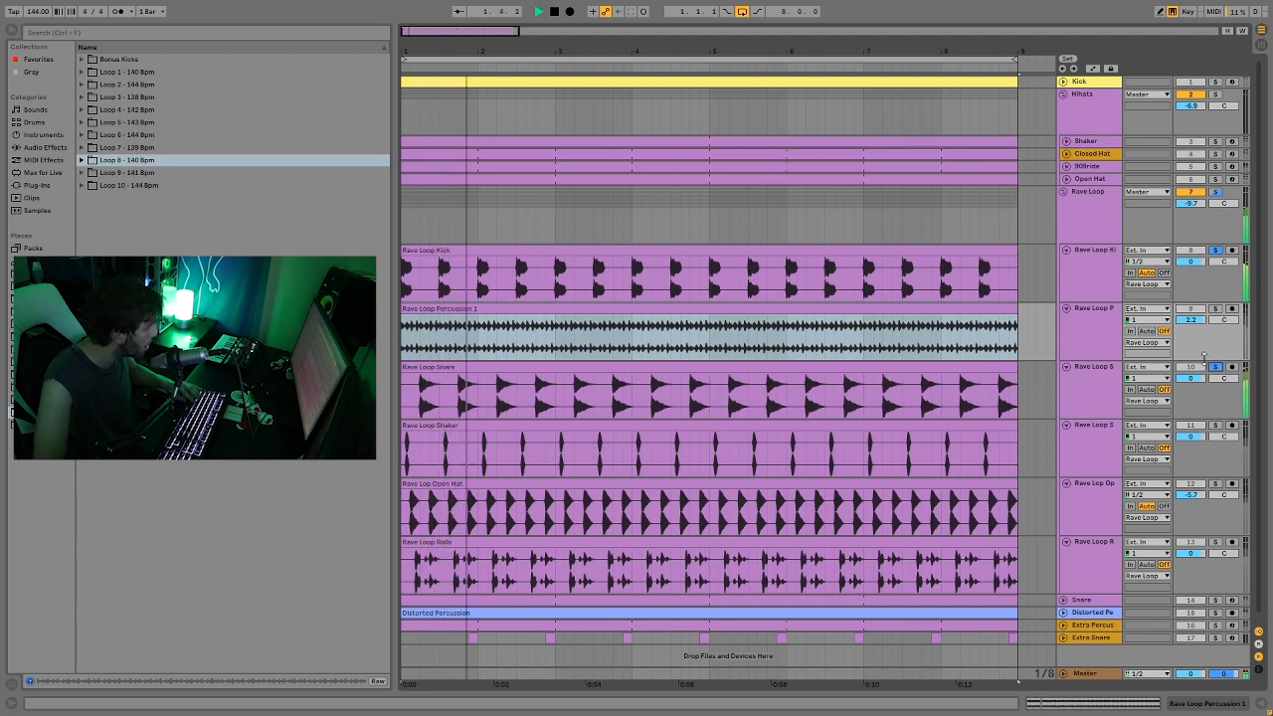
left_click(1217, 484)
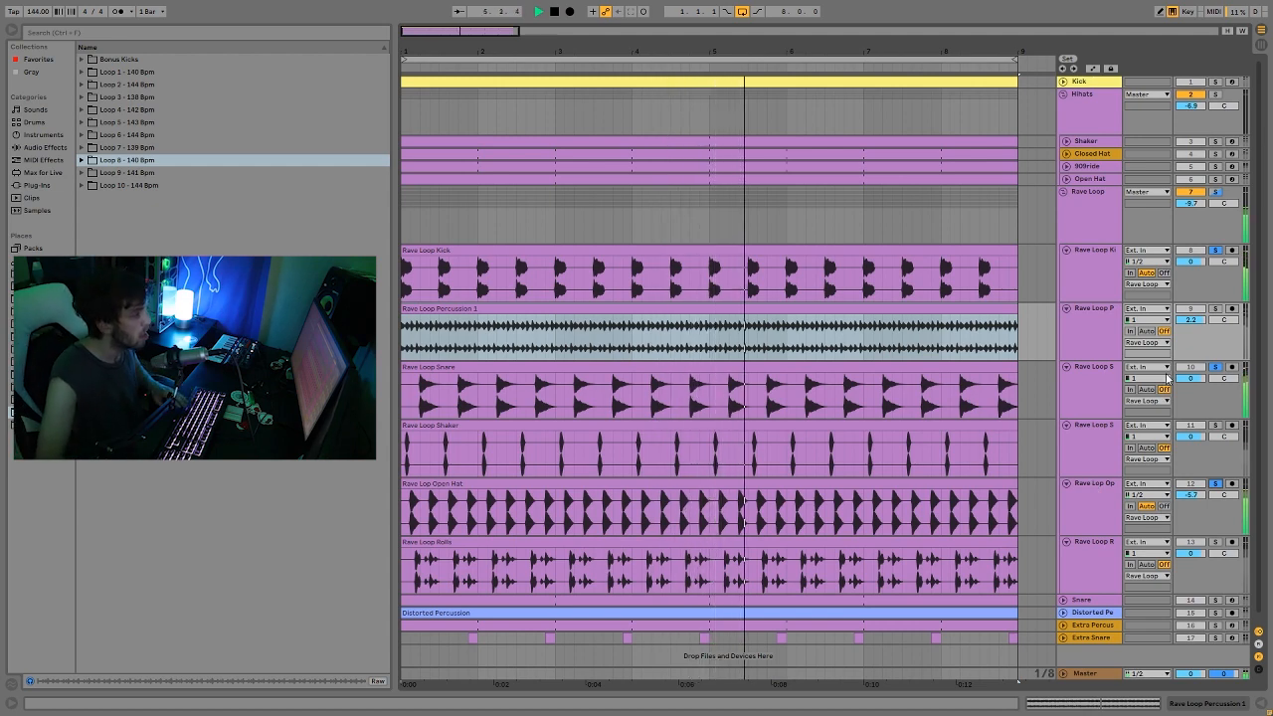
key("space")
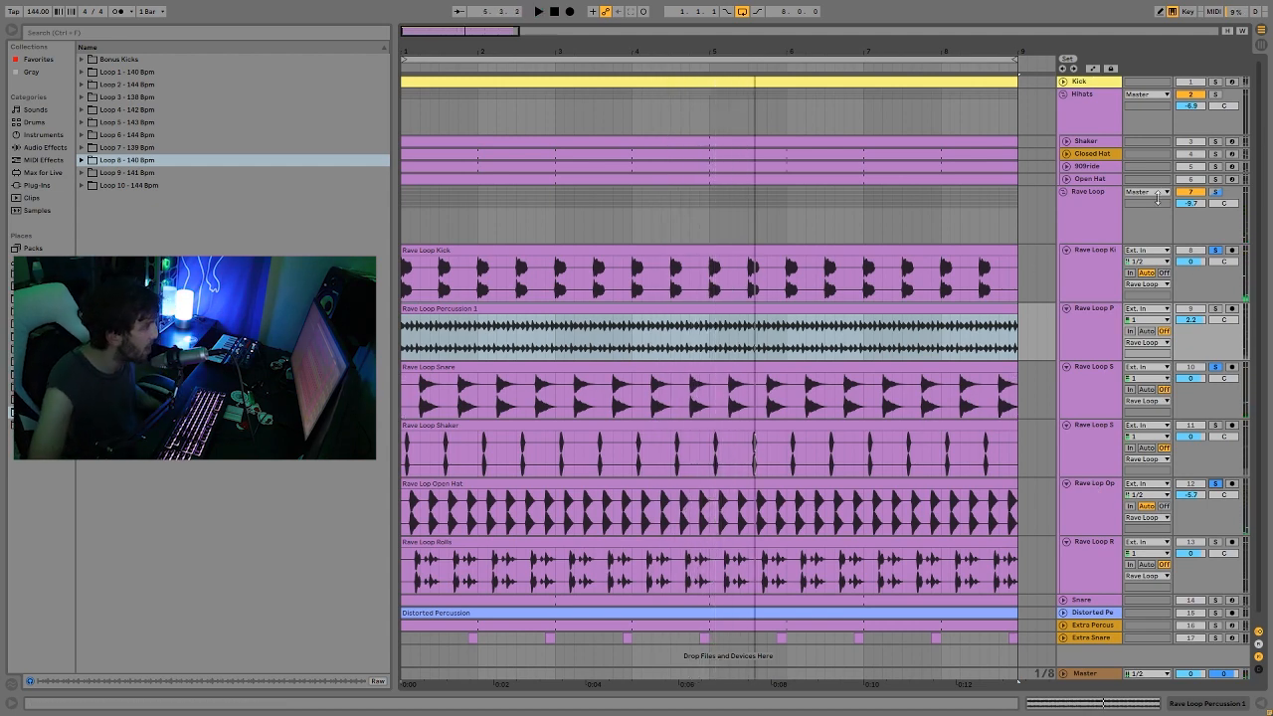
Step: View the device chains of the Rave Loop group and its Kick, and replay the soloed Kick, Snare and Open Hat
double_click(1095, 205)
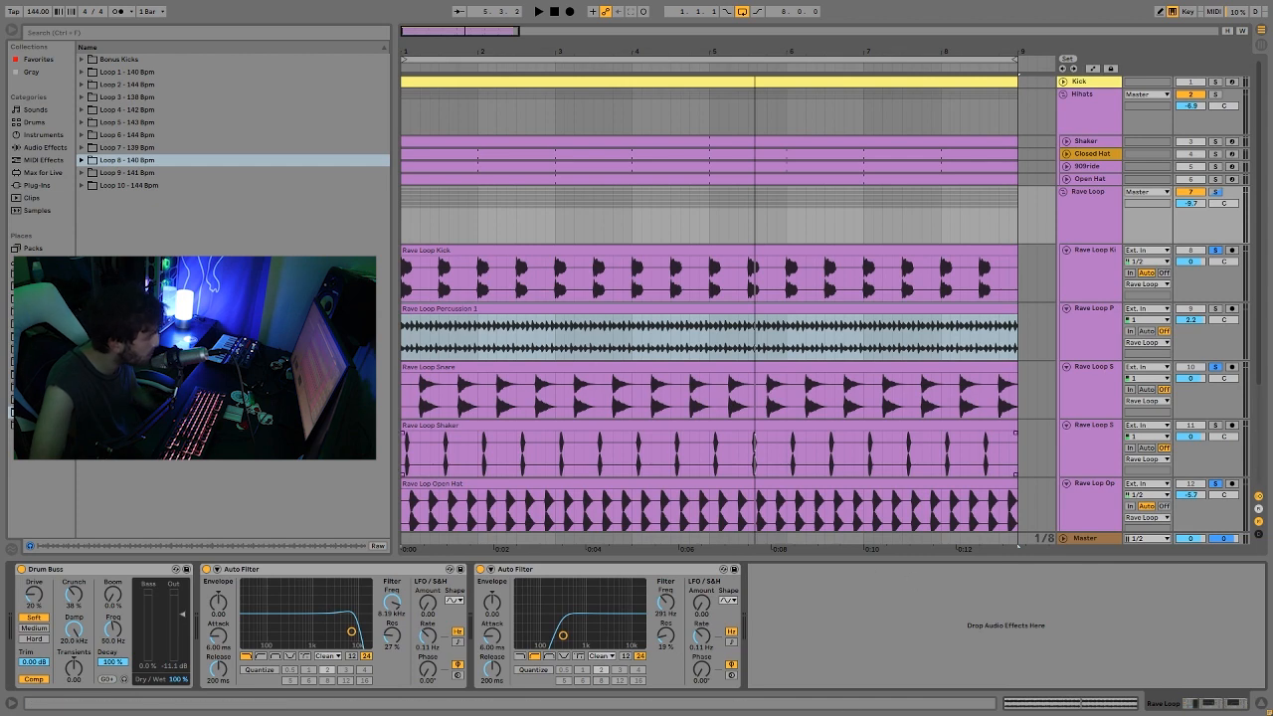
left_click(1081, 260)
scroll(1105, 307, "down", 3)
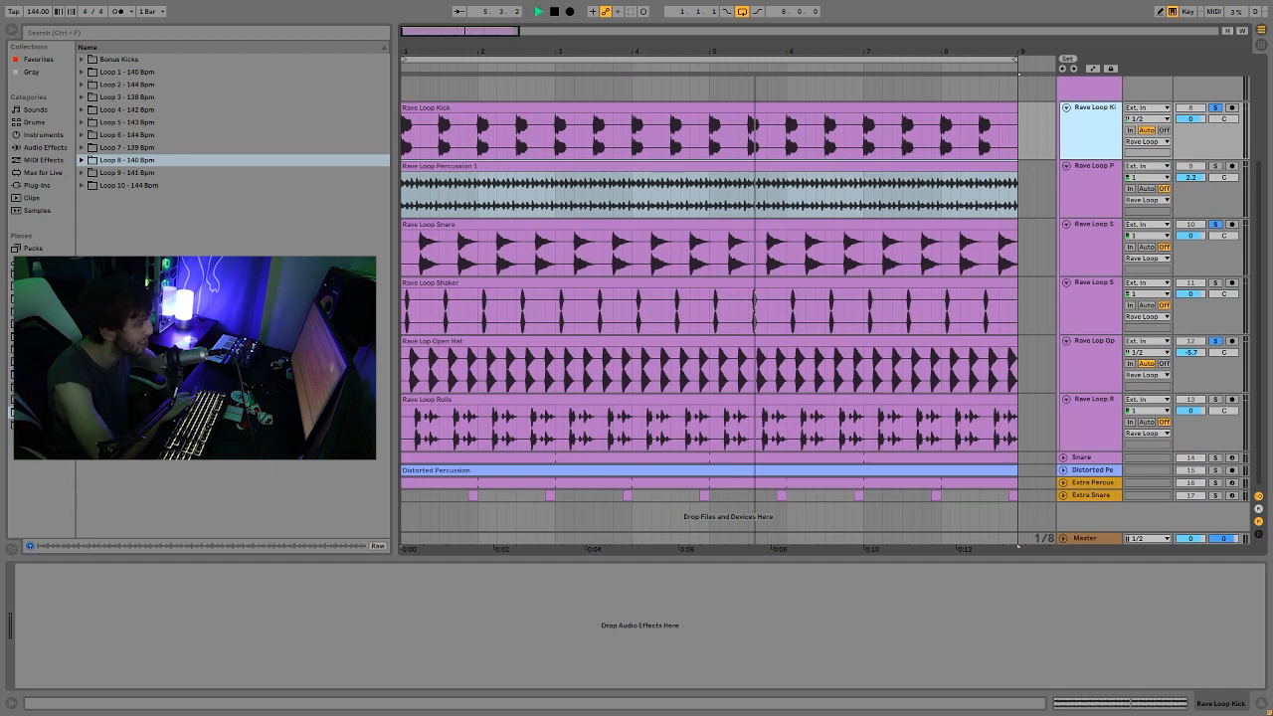
key("space")
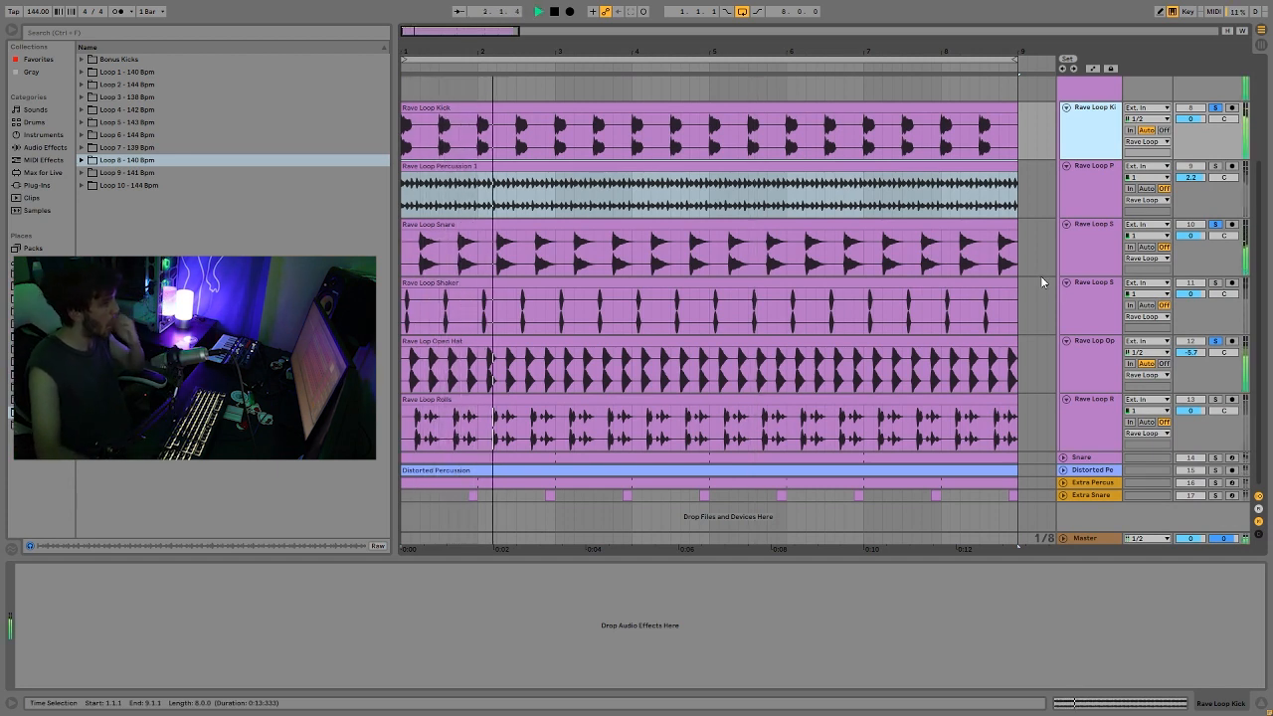
key("space")
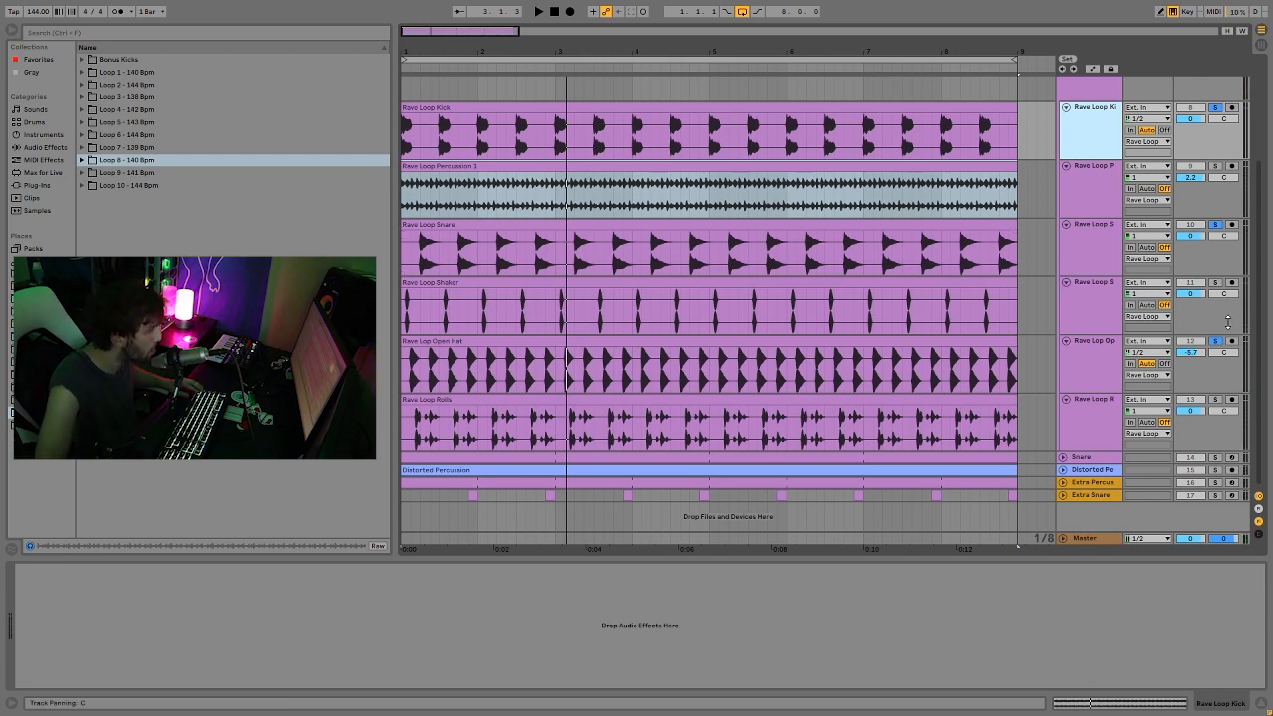
Step: Solo the Rave Loop Rolls track alone and listen to it from the start of the arrangement
left_click(1088, 424)
key("space")
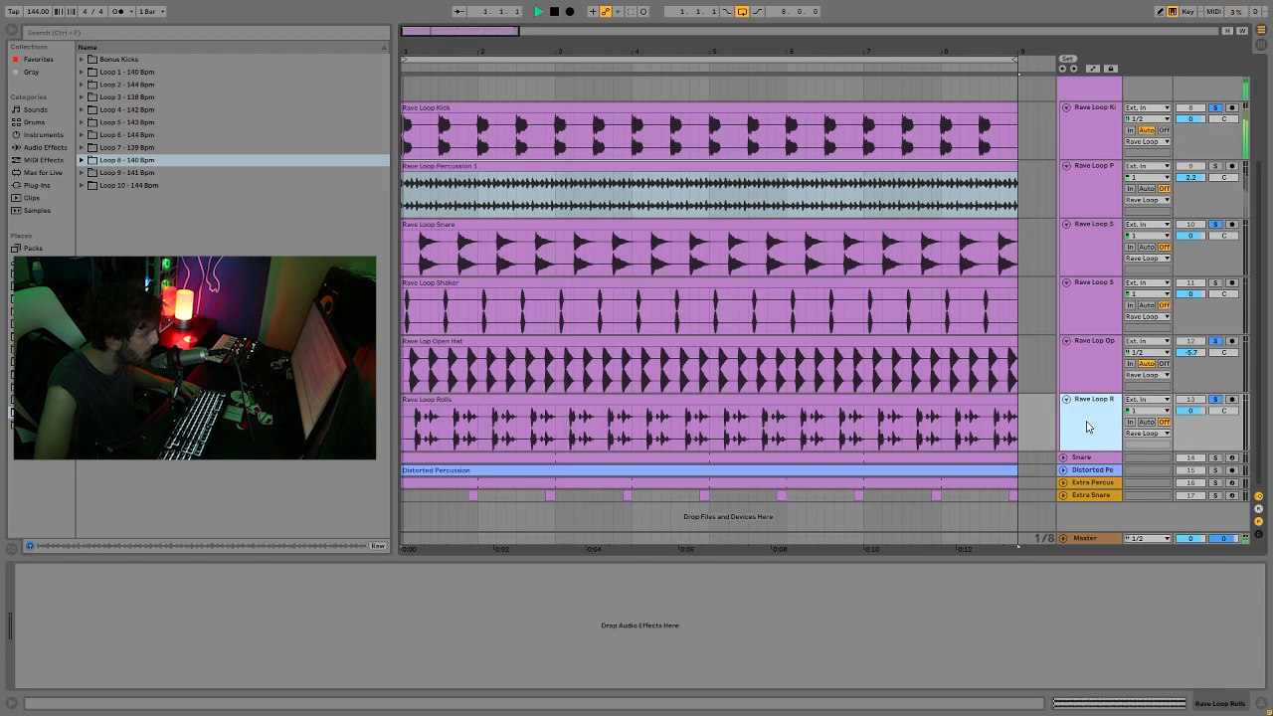
left_click(1214, 402)
key("space")
left_click(1115, 416)
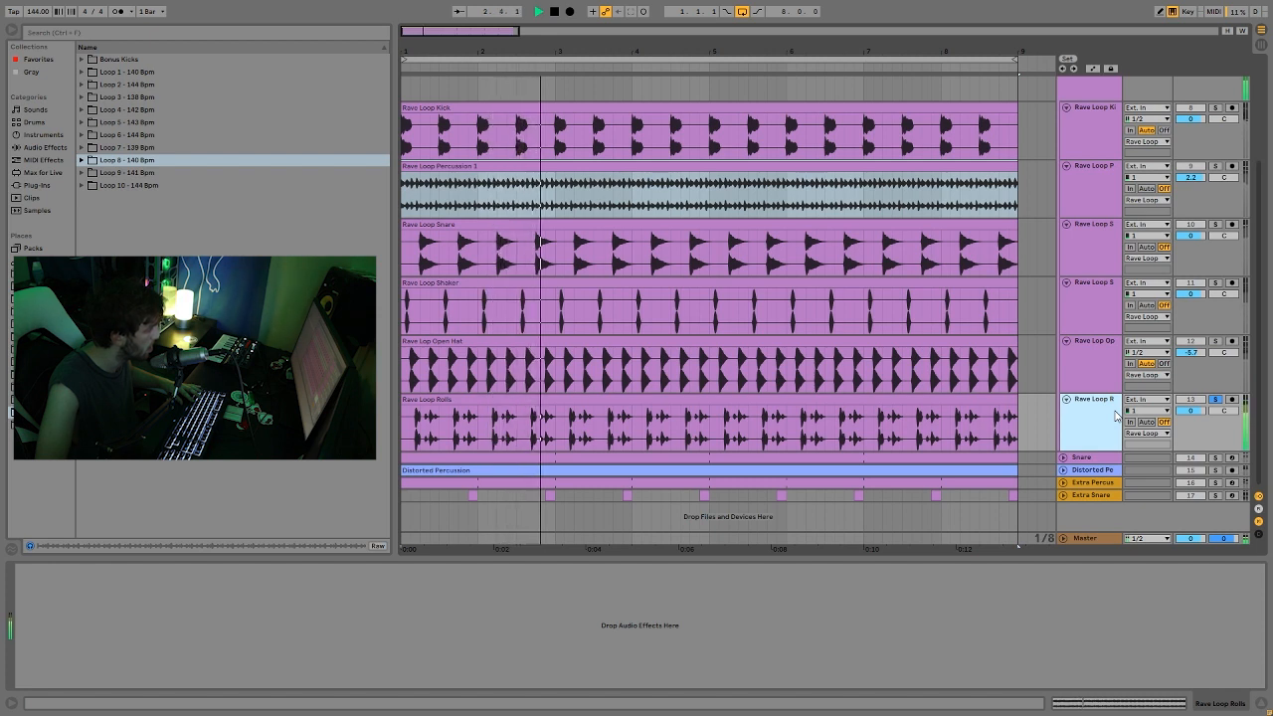
key("space")
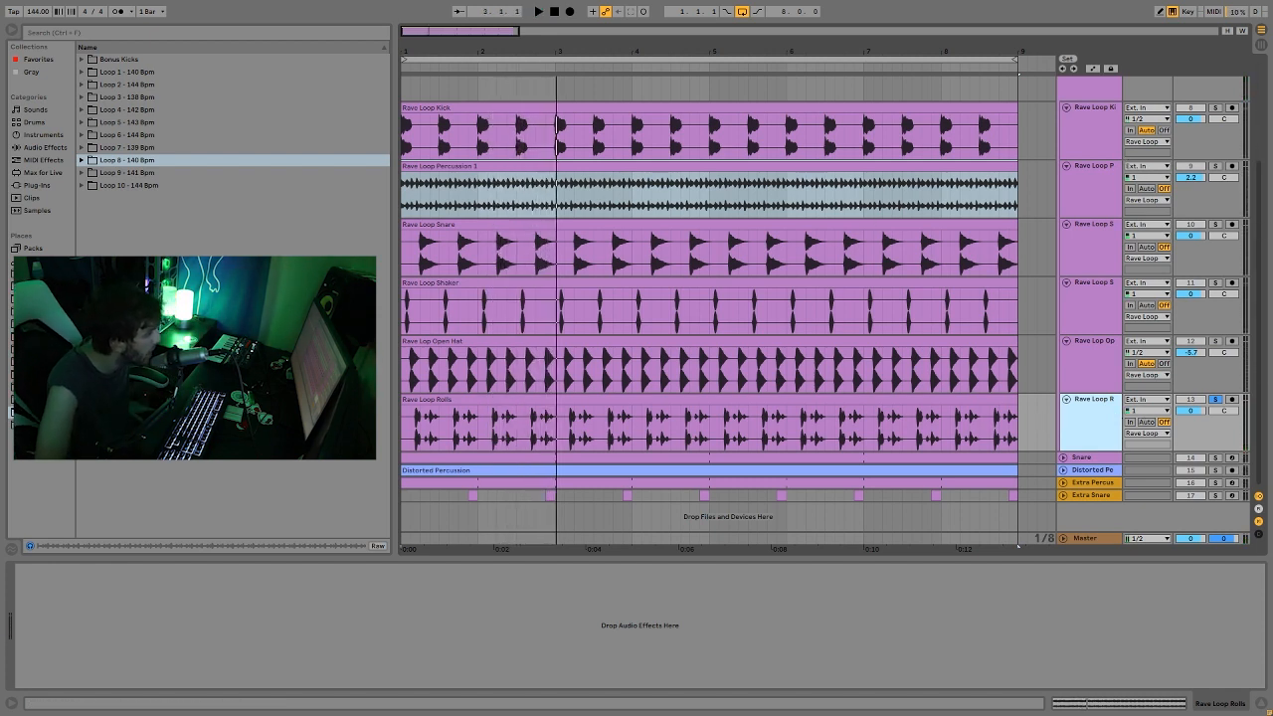
Step: Solo the Rave Loop Percussion 1 track alone and play it several times from the start
key("space")
left_click(1216, 166)
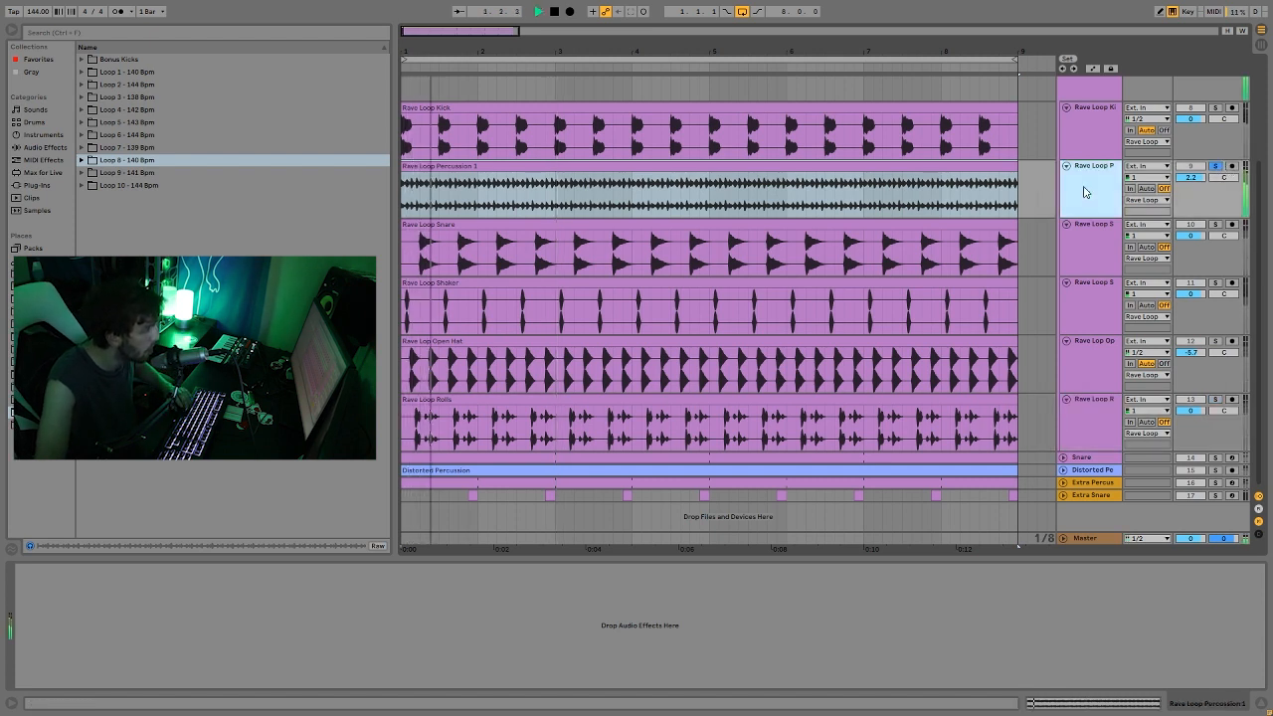
key("space")
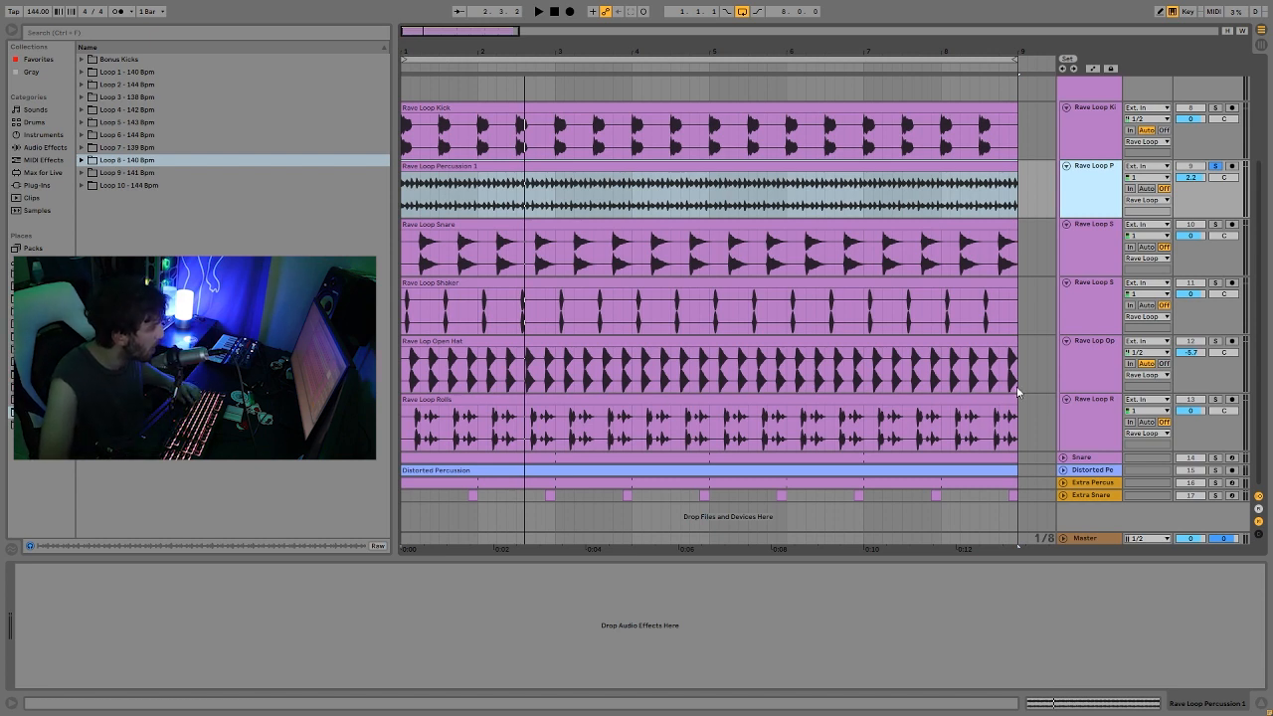
key("space")
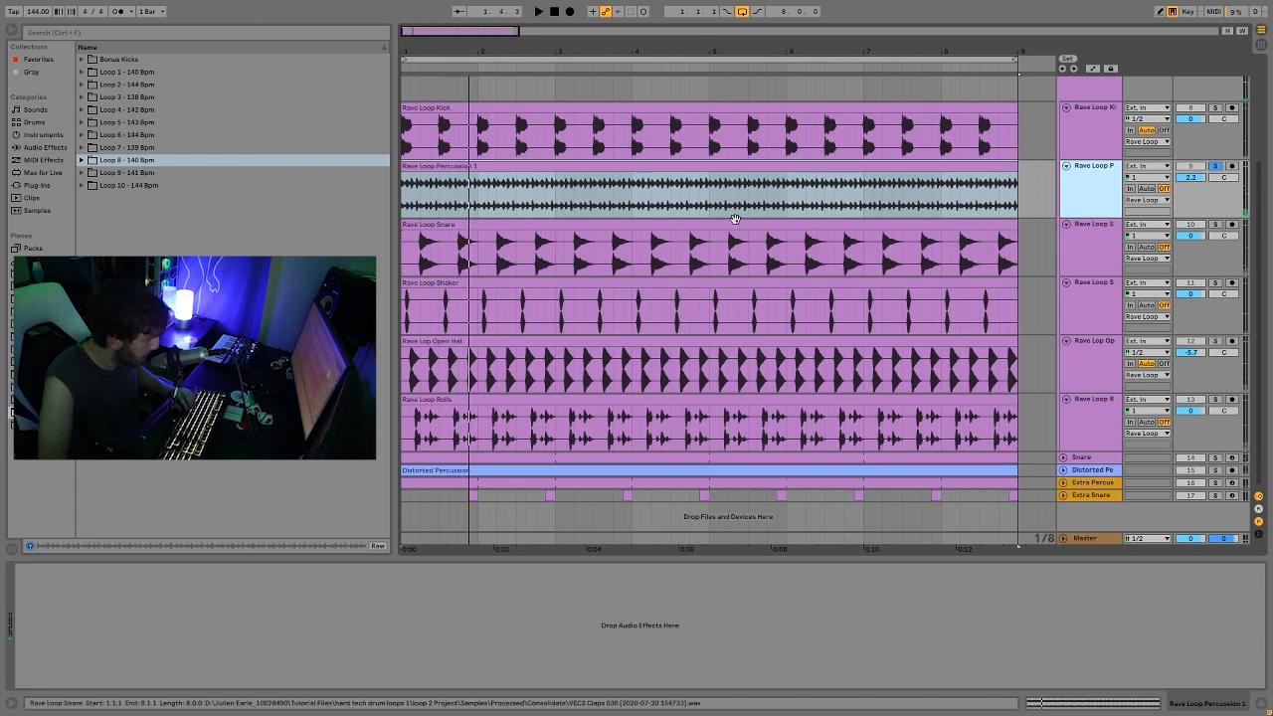
key("space")
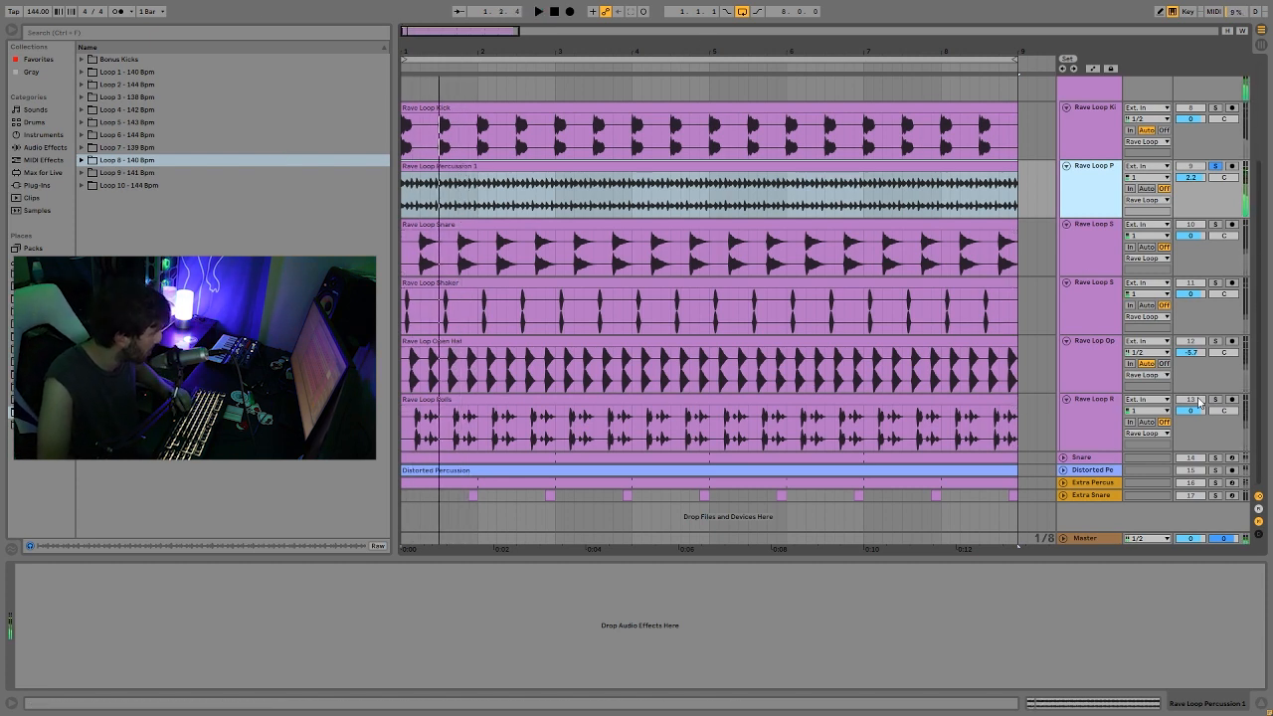
Step: Play the Rave Loop Rolls track soloed again, adding Rave Loop Percussion 1 to the solo
left_click(1215, 399)
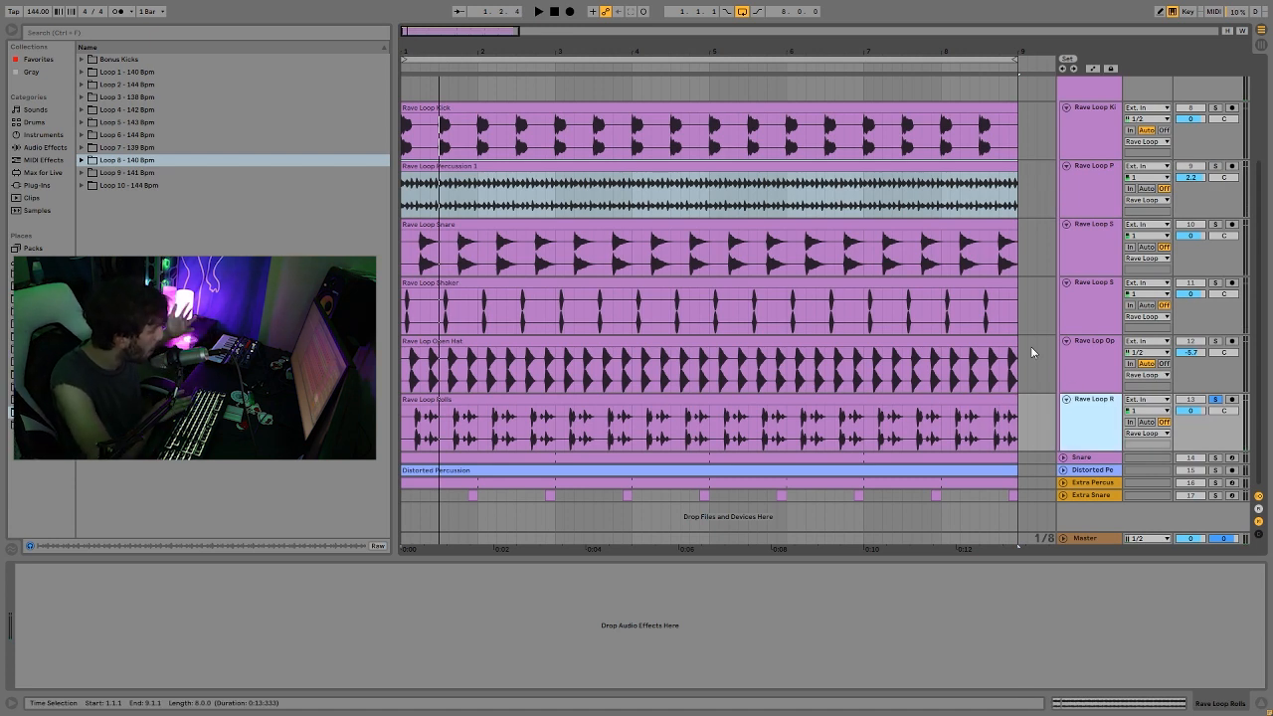
key("space")
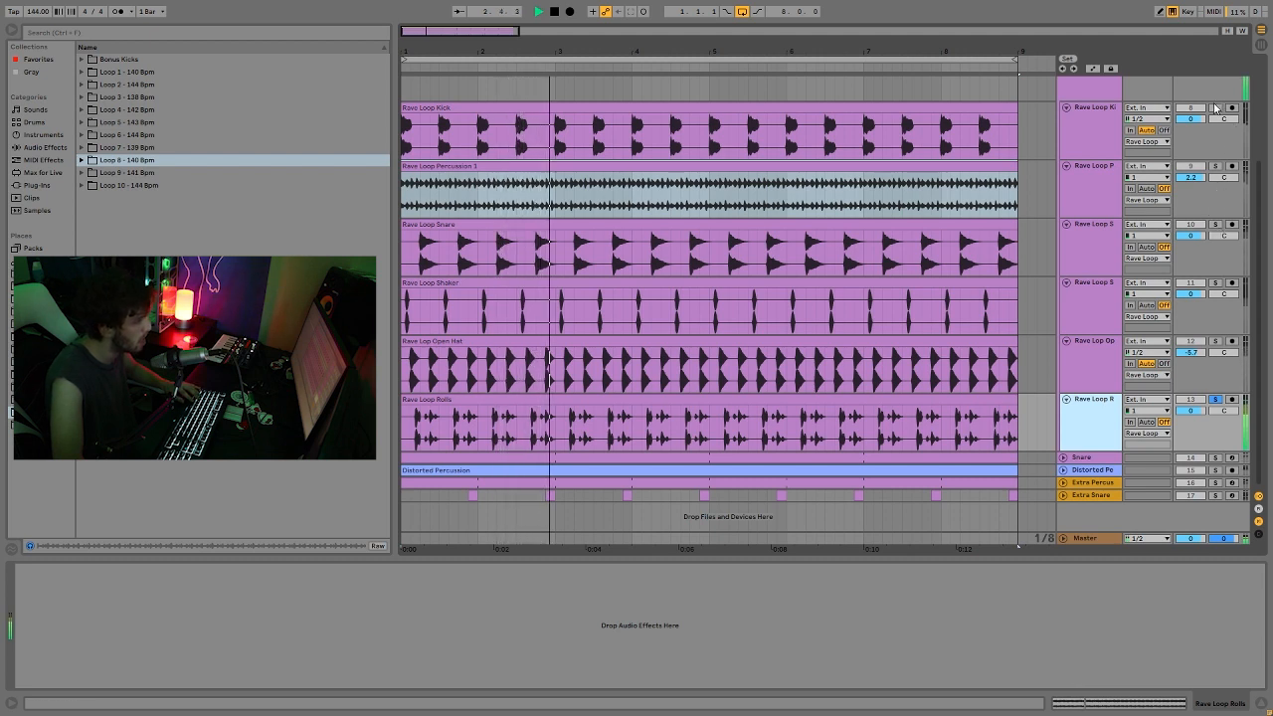
left_click(1215, 167)
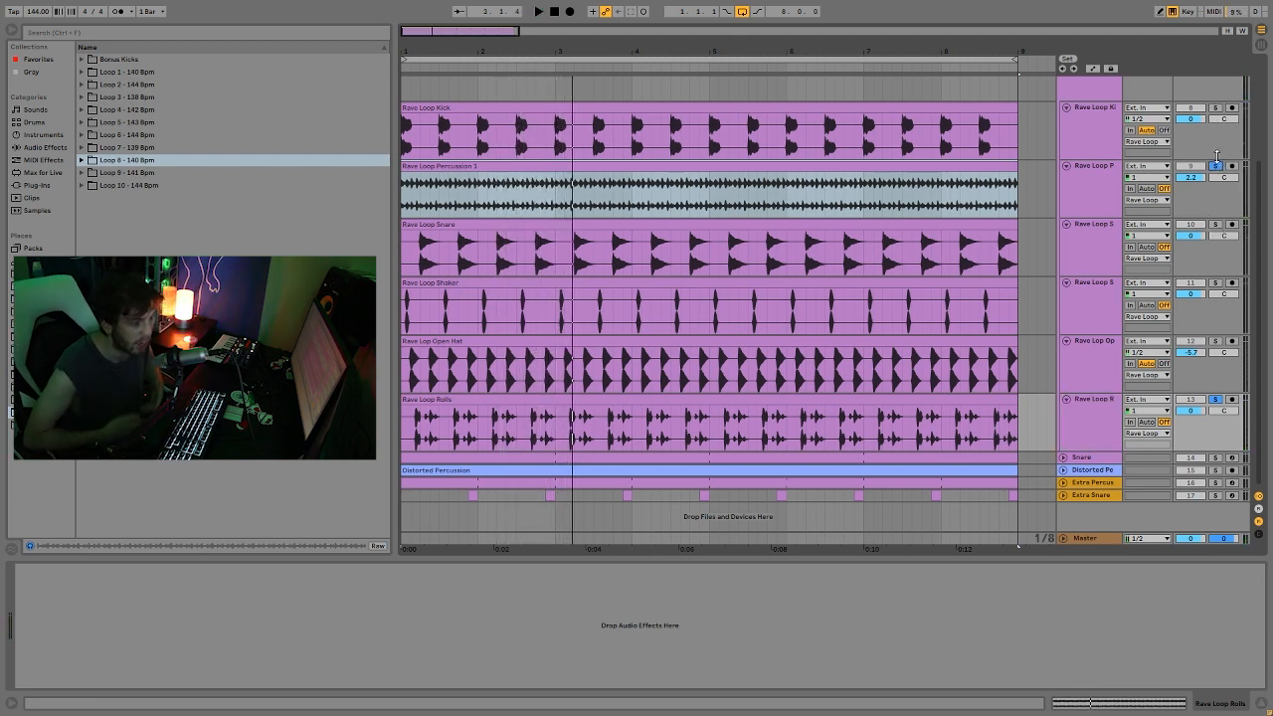
Step: Check the Rave Loop group's device chain and solo the whole group, clearing the individual layer solos
scroll(1114, 257, "up", 3)
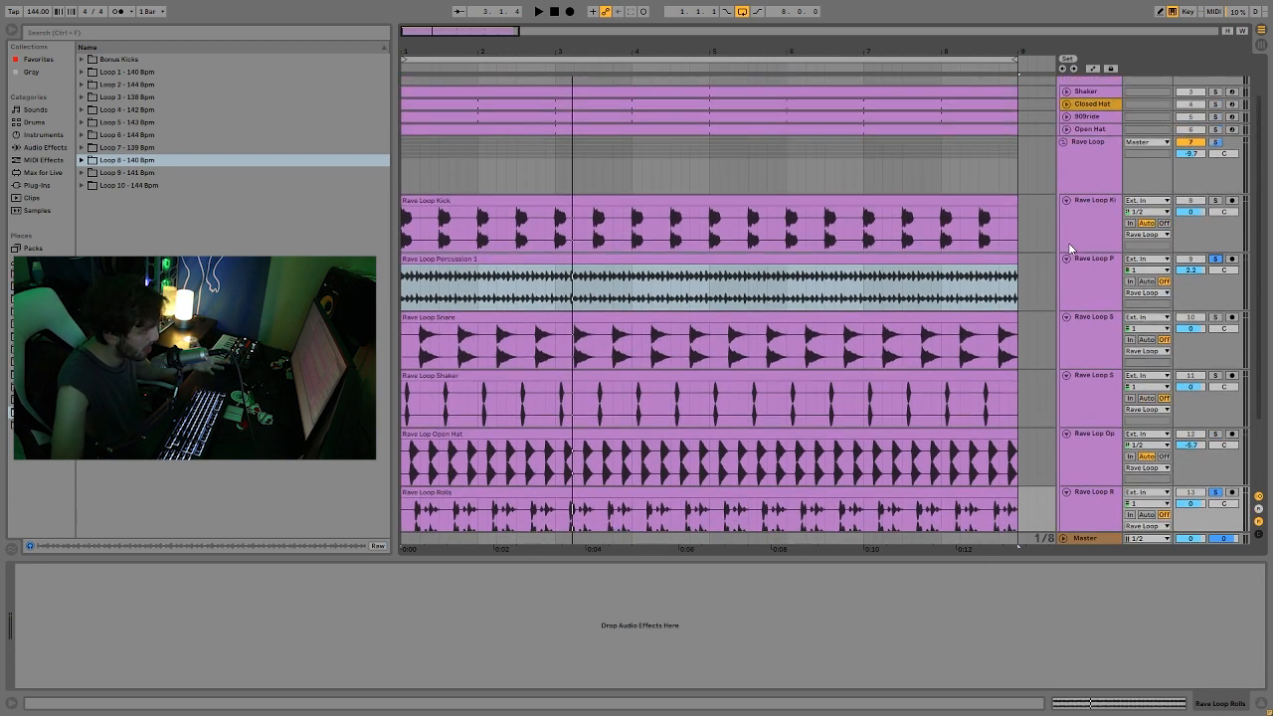
scroll(1068, 238, "up", 1)
left_click(1116, 202)
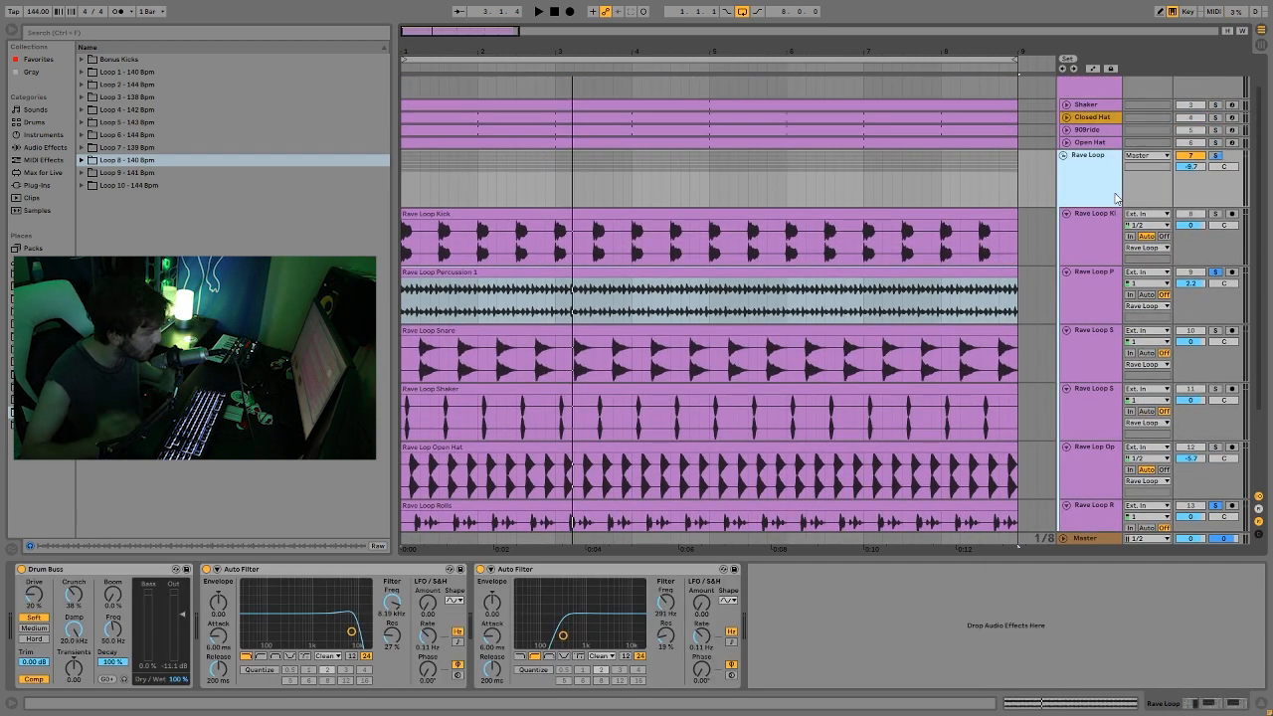
left_click(1108, 245)
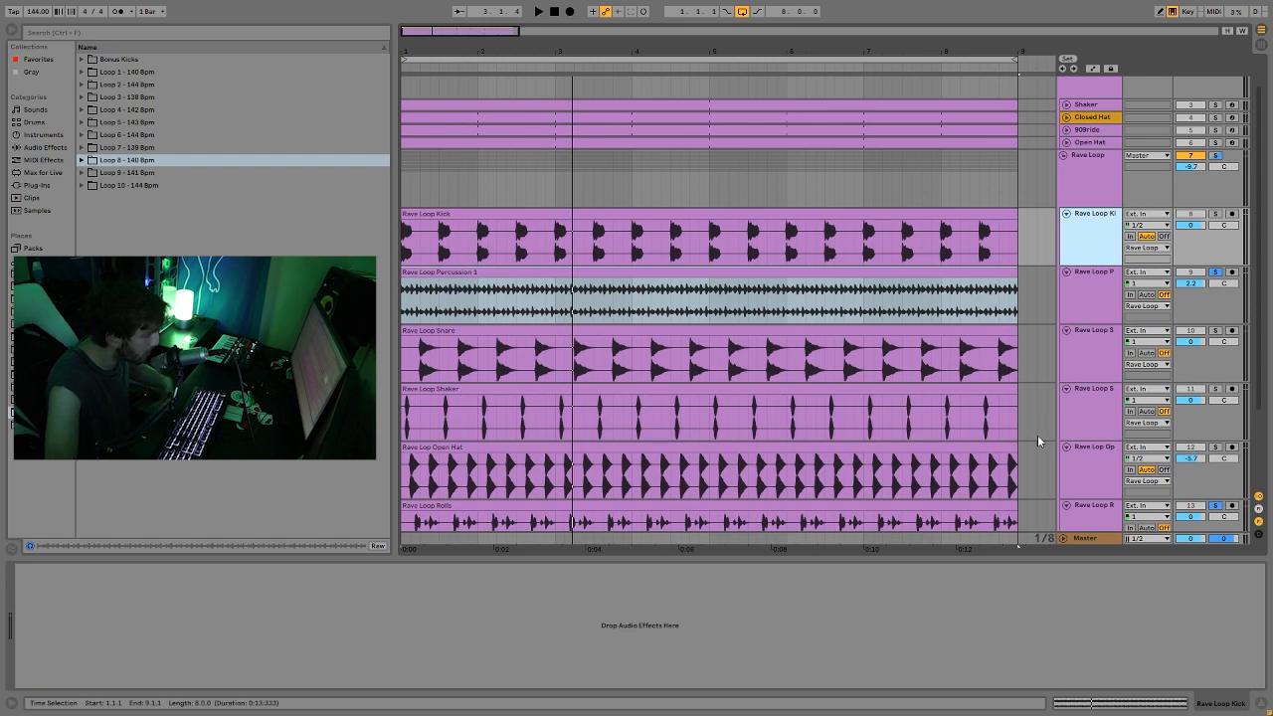
scroll(1116, 449, "down", 2)
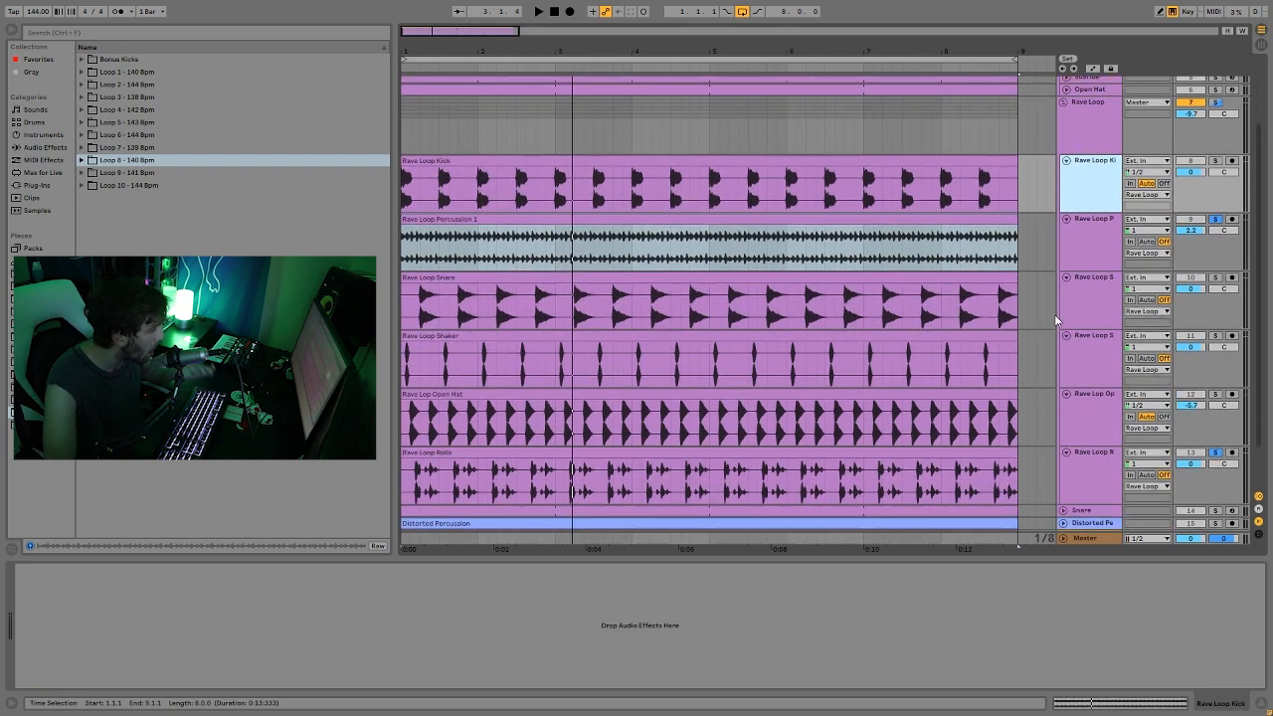
left_click(1216, 103)
scroll(1073, 398, "down", 2)
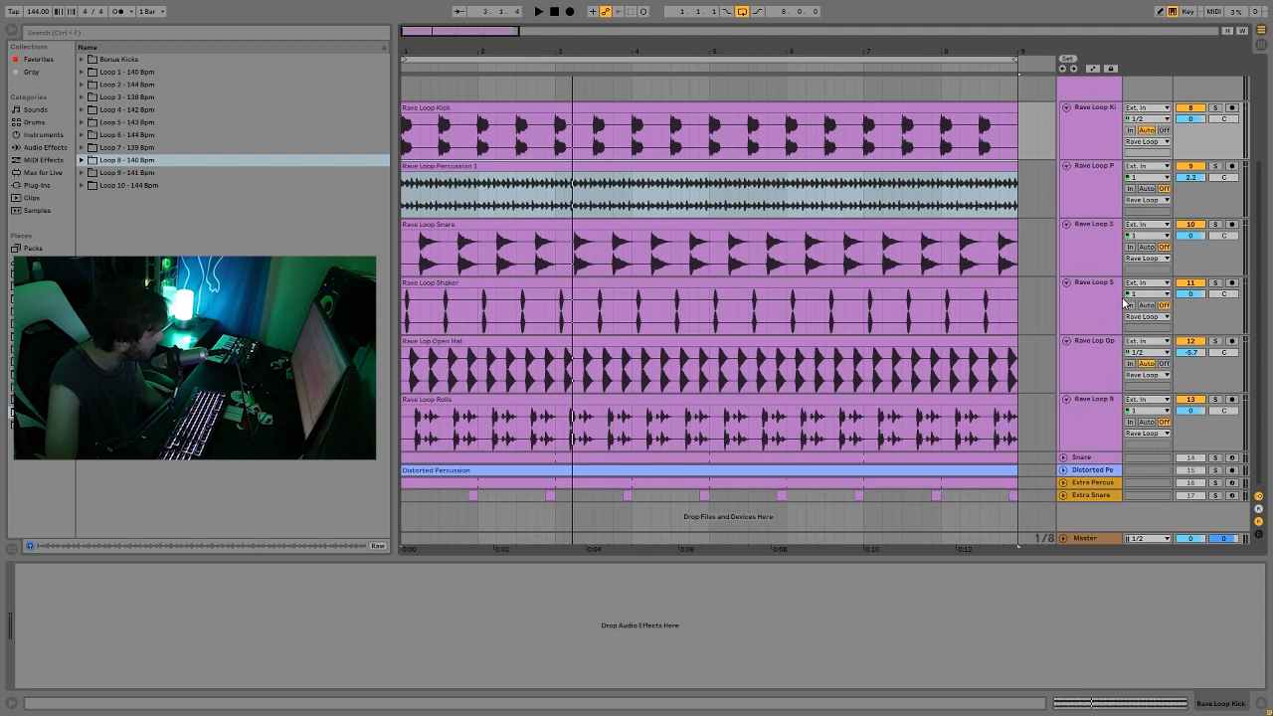
Step: Deactivate the Rave Loop Shaker track and play the soloed Rave Loop group from the start without it
left_click(521, 283)
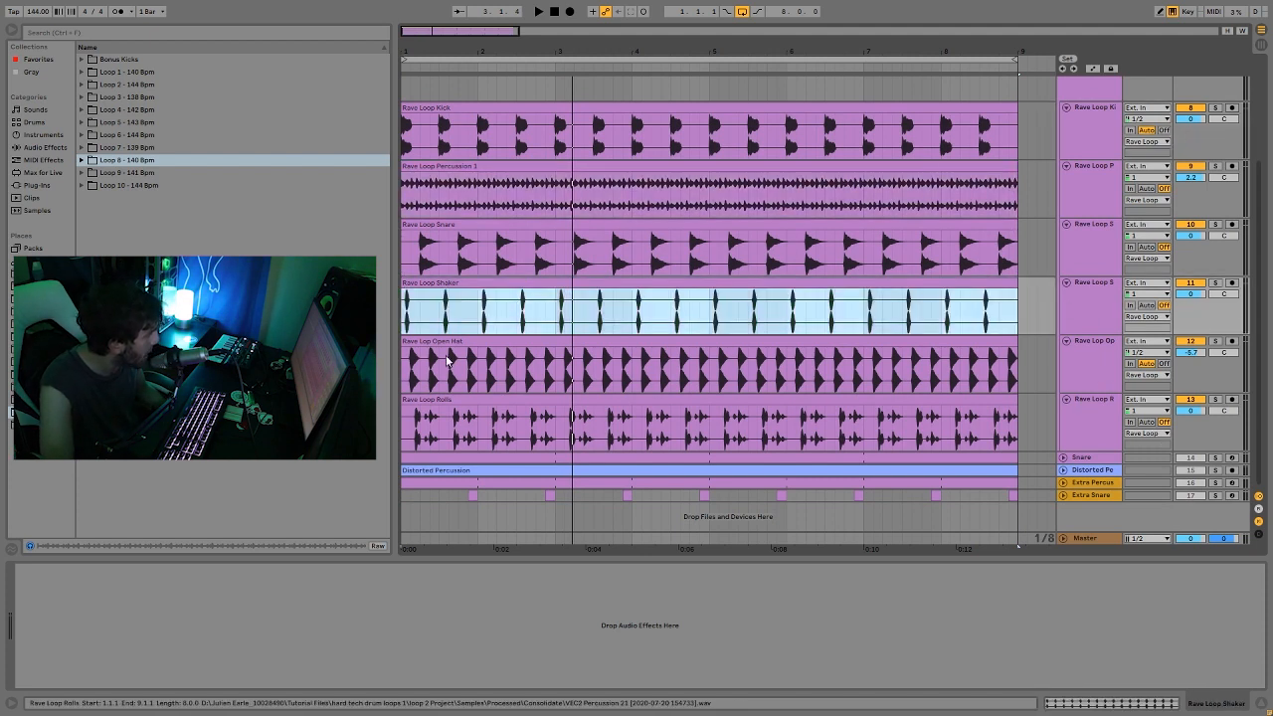
left_click(1196, 284)
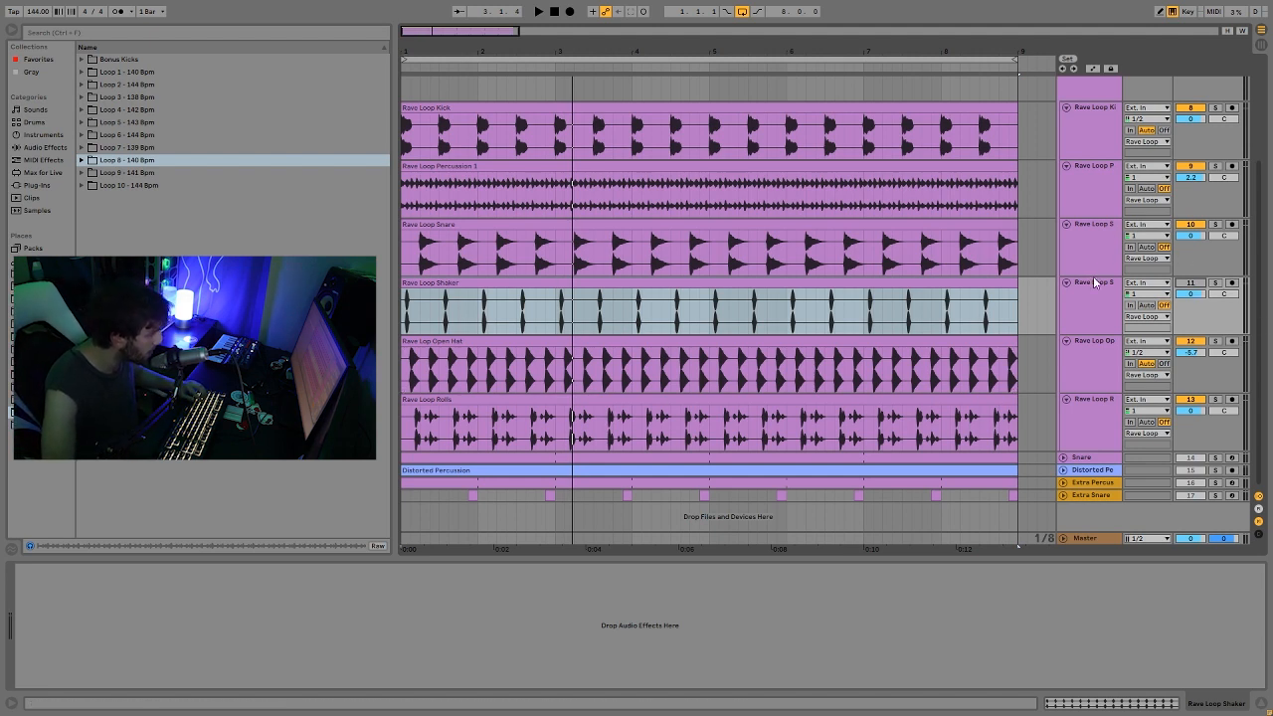
key("space")
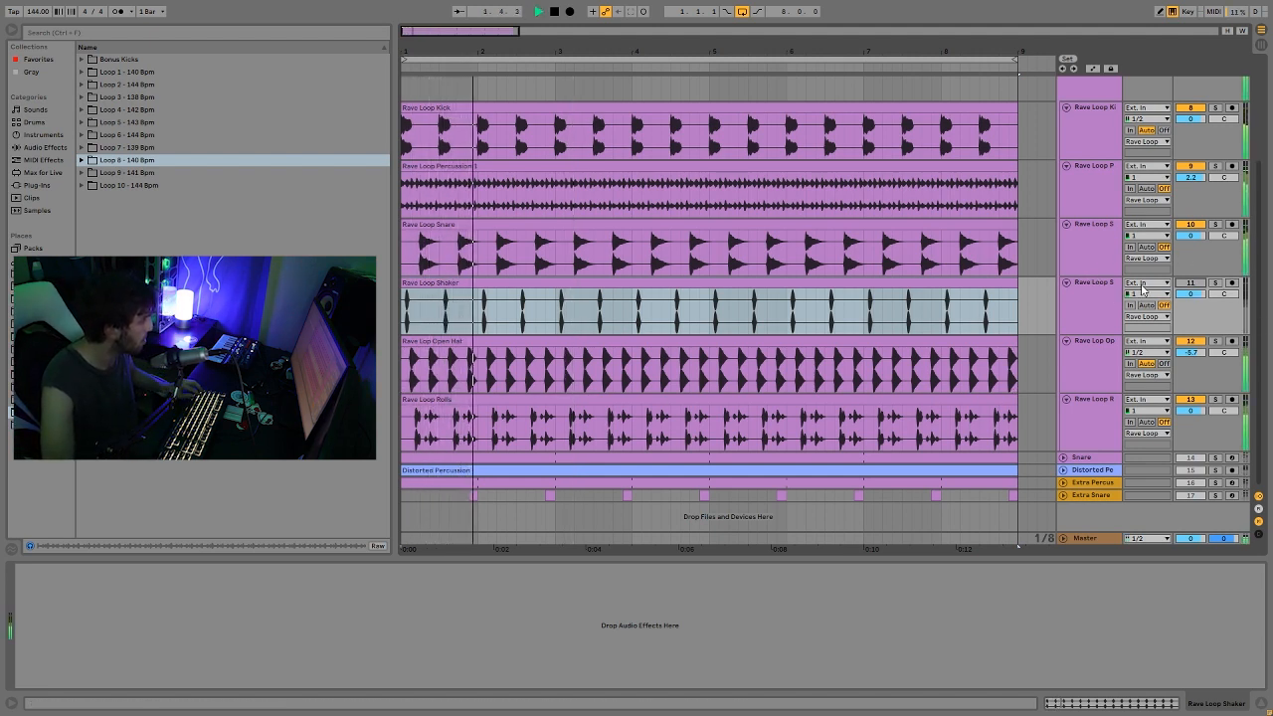
Step: Reactivate the Rave Loop Shaker track during playback of the soloed Rave Loop group, and stop playback
left_click(1190, 283)
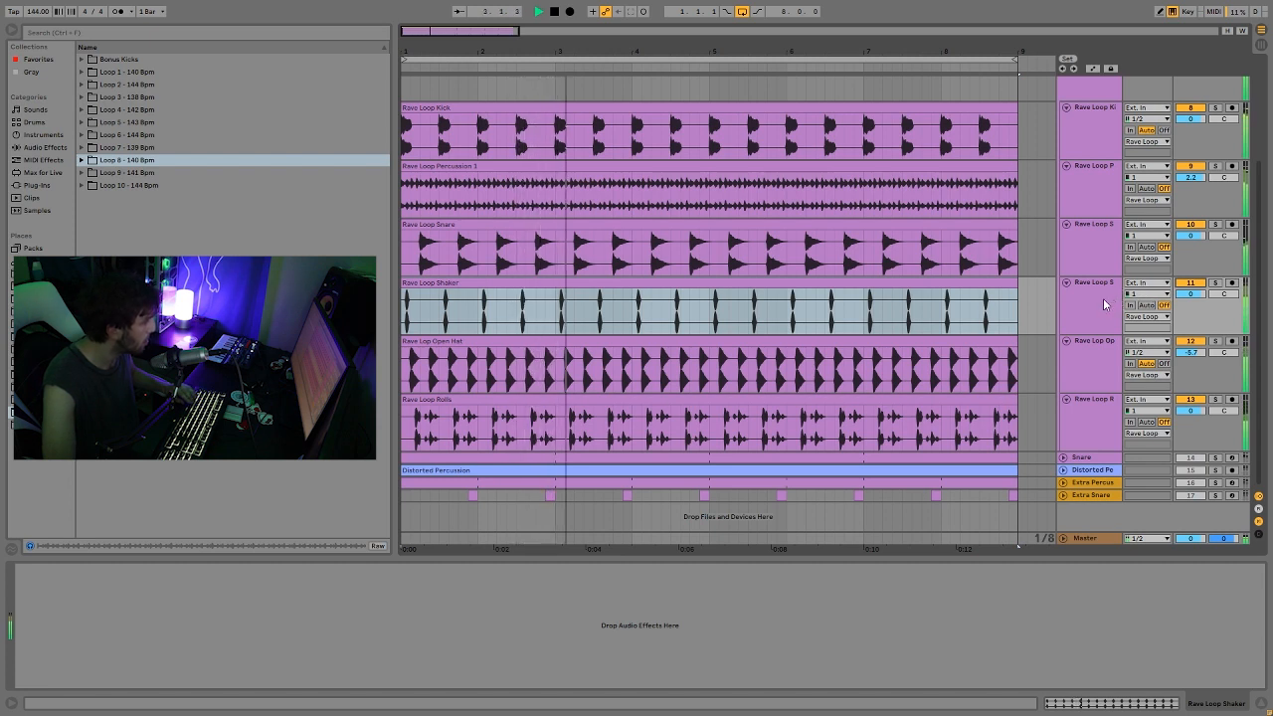
key("space")
left_click(491, 316)
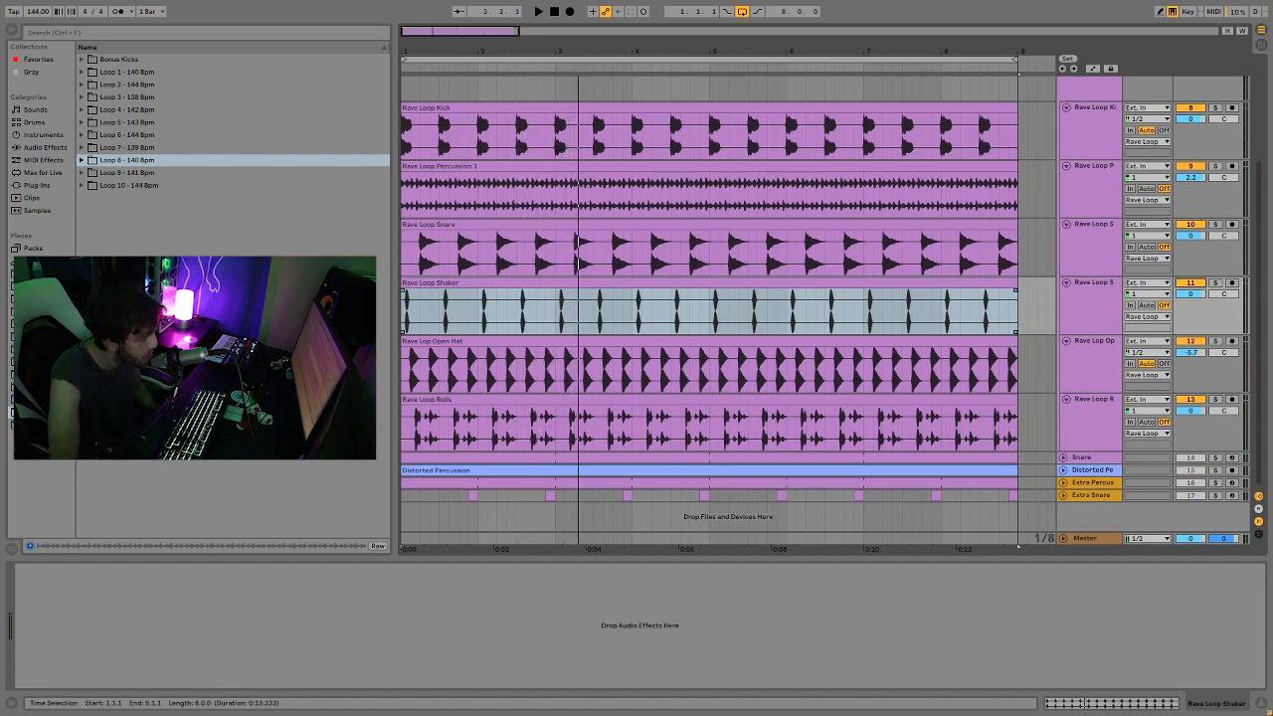
left_click(563, 422)
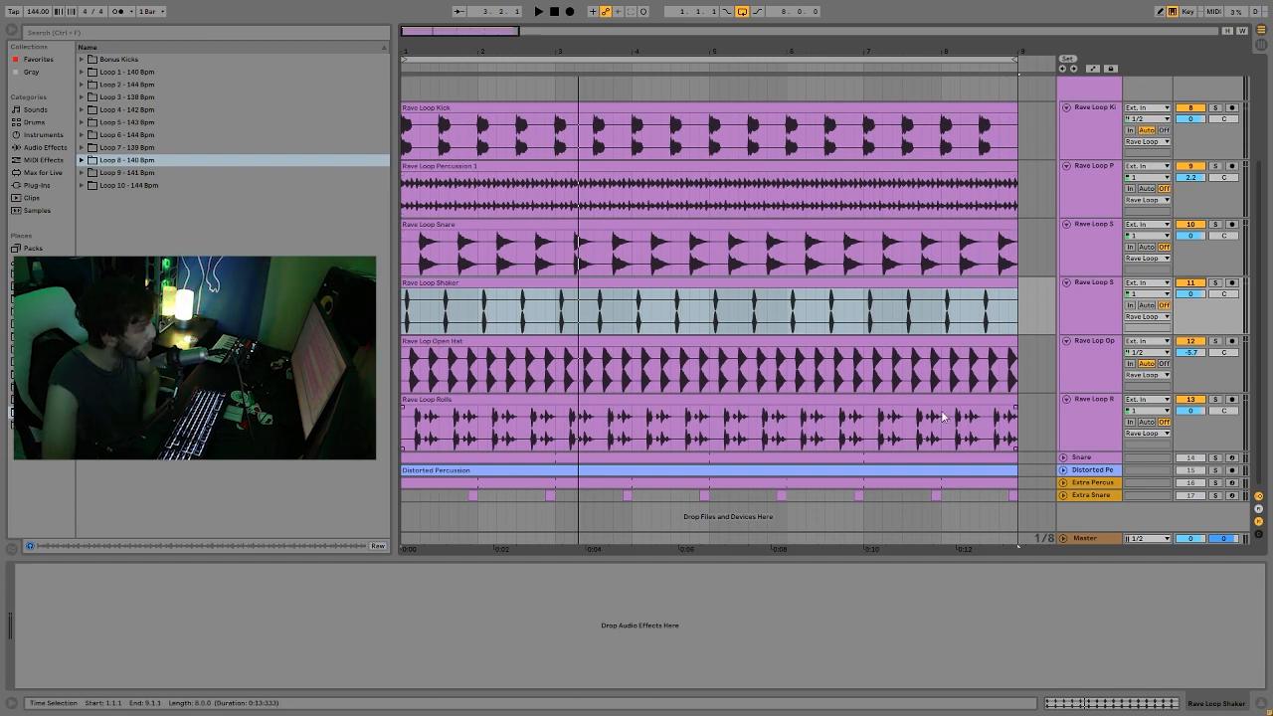
Step: Show the Rave Loop group's device chain and play the soloed group from the start twice
scroll(885, 347, "up", 3)
scroll(903, 347, "down", 3)
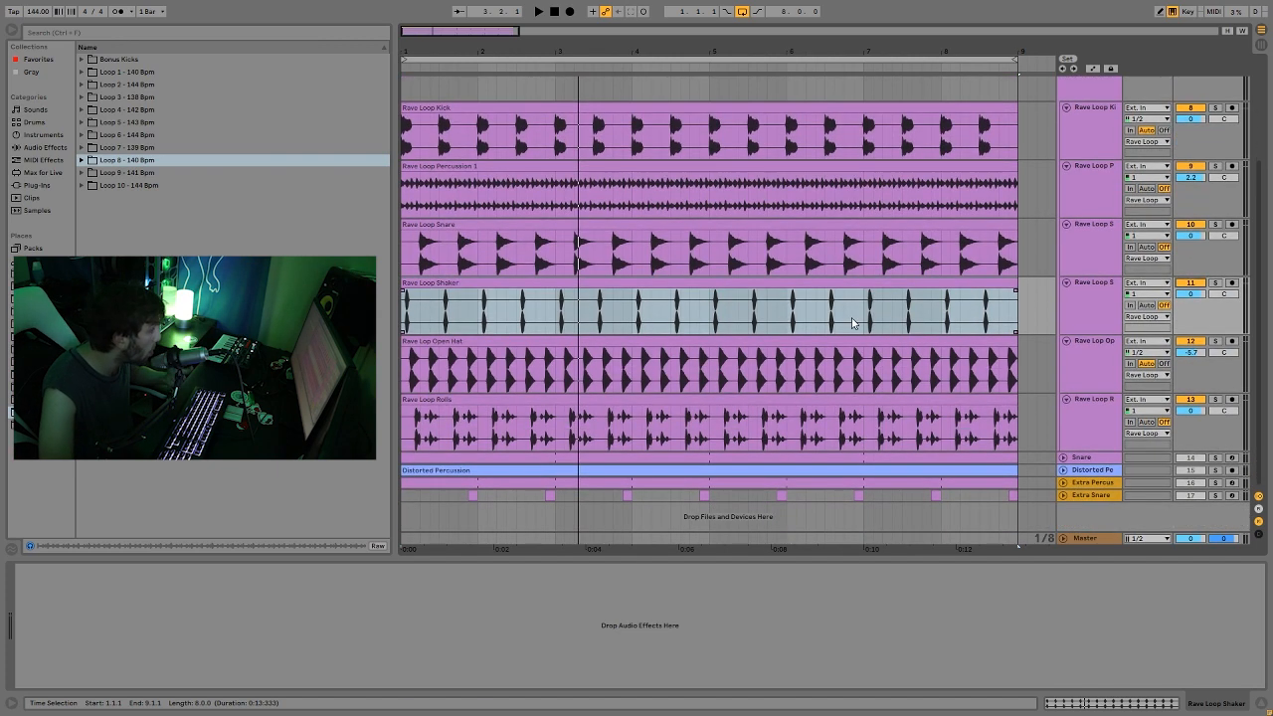
scroll(1153, 119, "up", 2)
left_click(1101, 105)
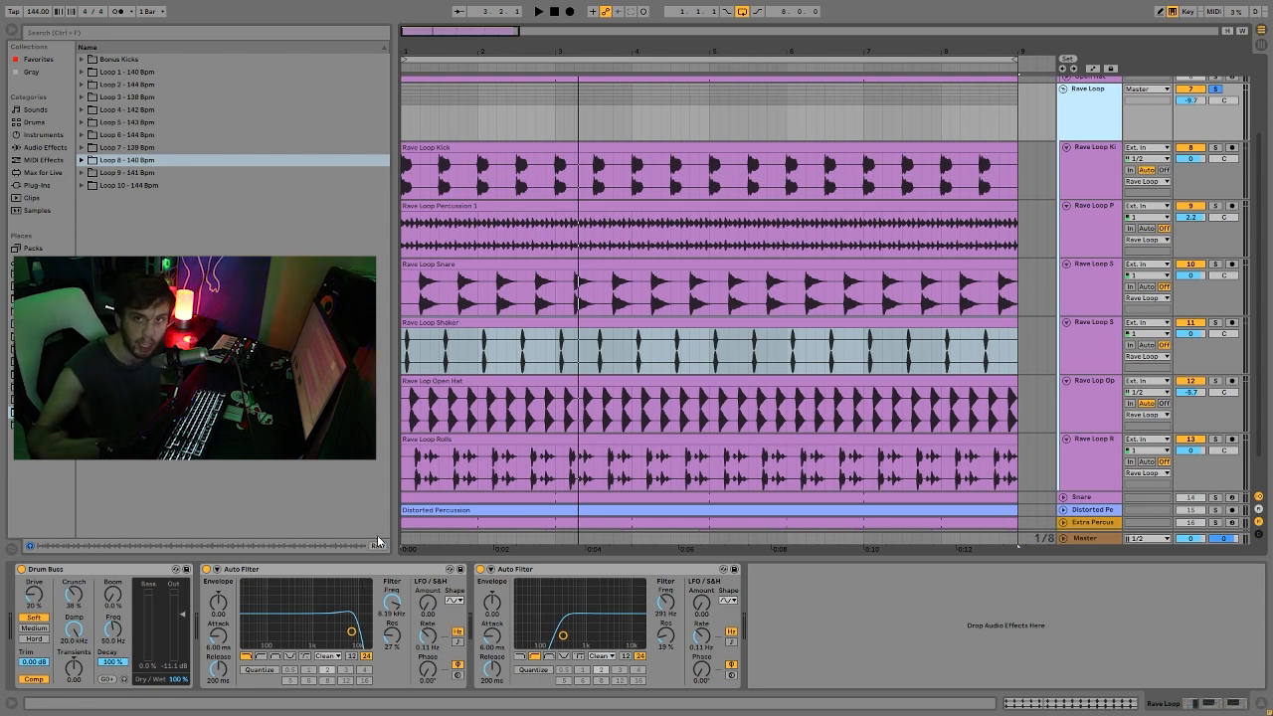
key("space")
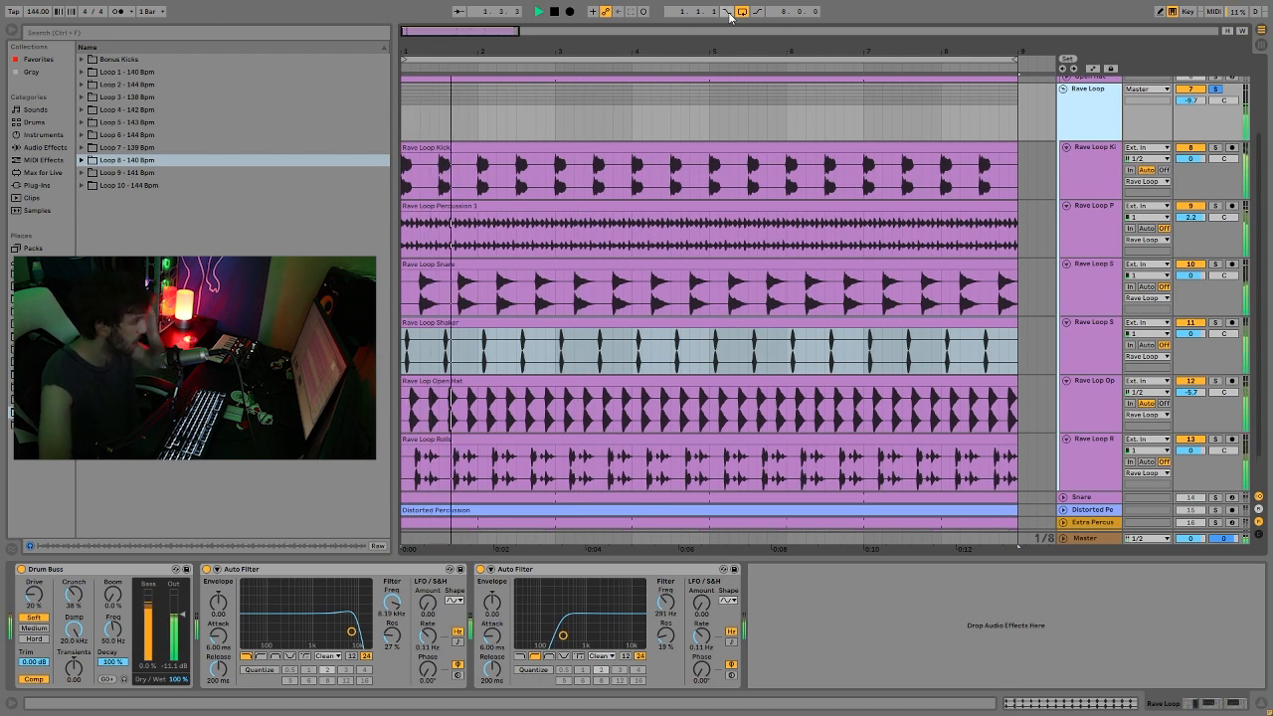
key("space")
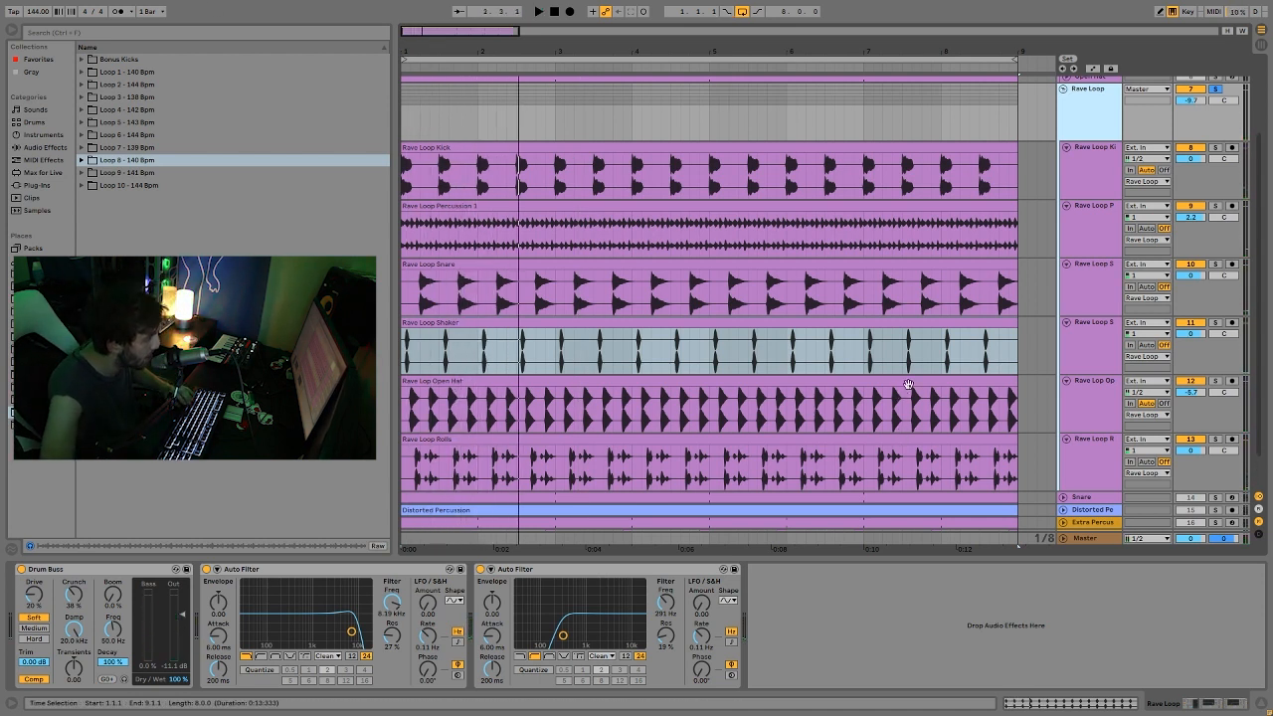
left_click(974, 327)
key("space")
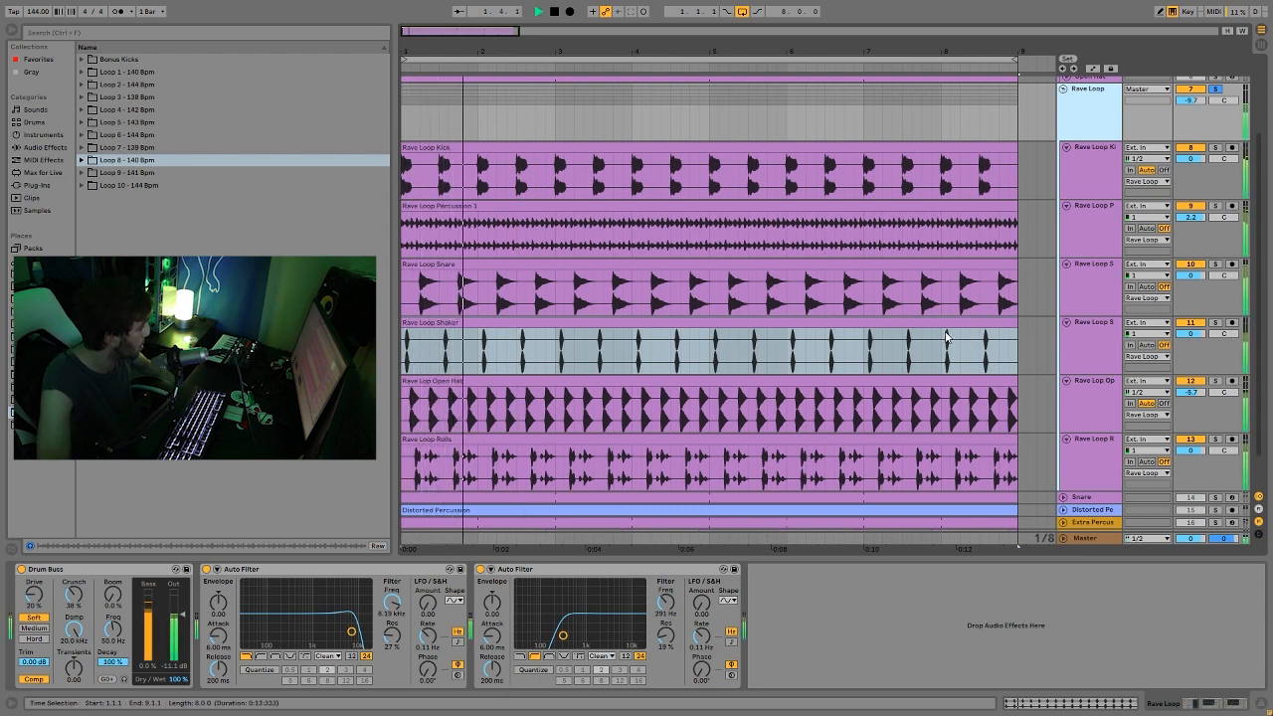
key("space")
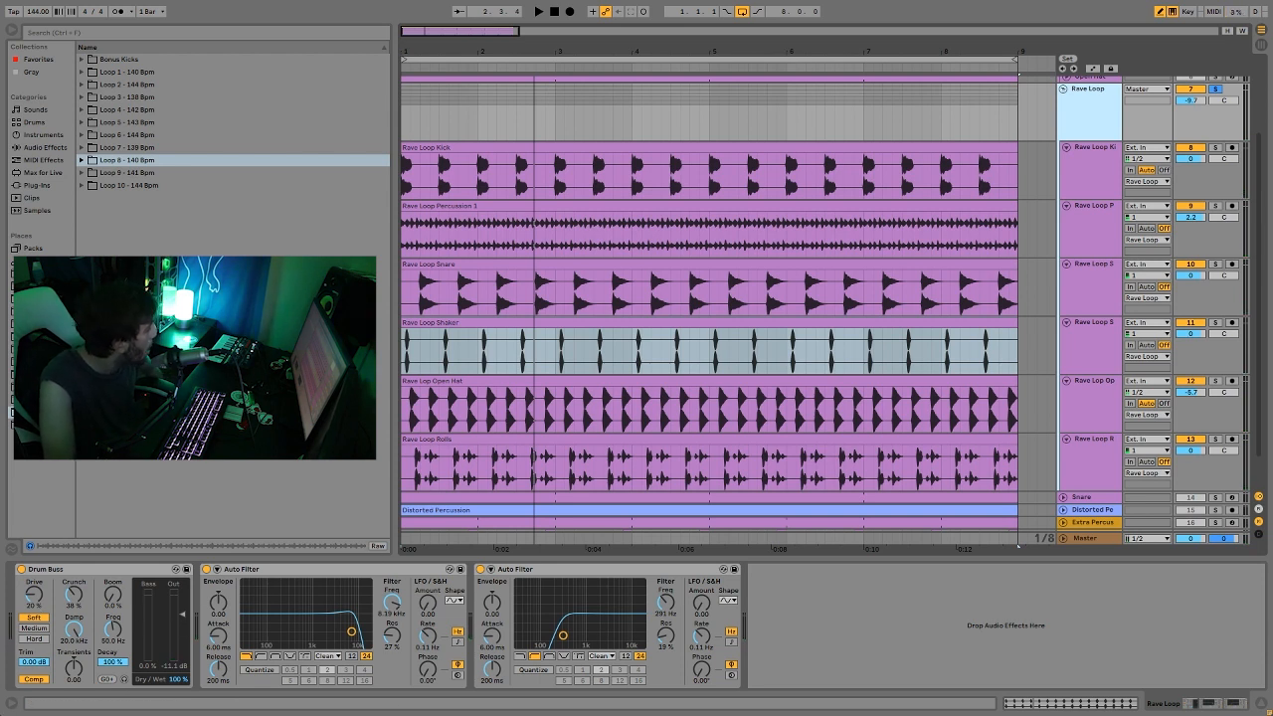
Step: Play the Rave Loop group with Drum Buss compression off, and switch the compression back on during playback to compare
left_click(34, 680)
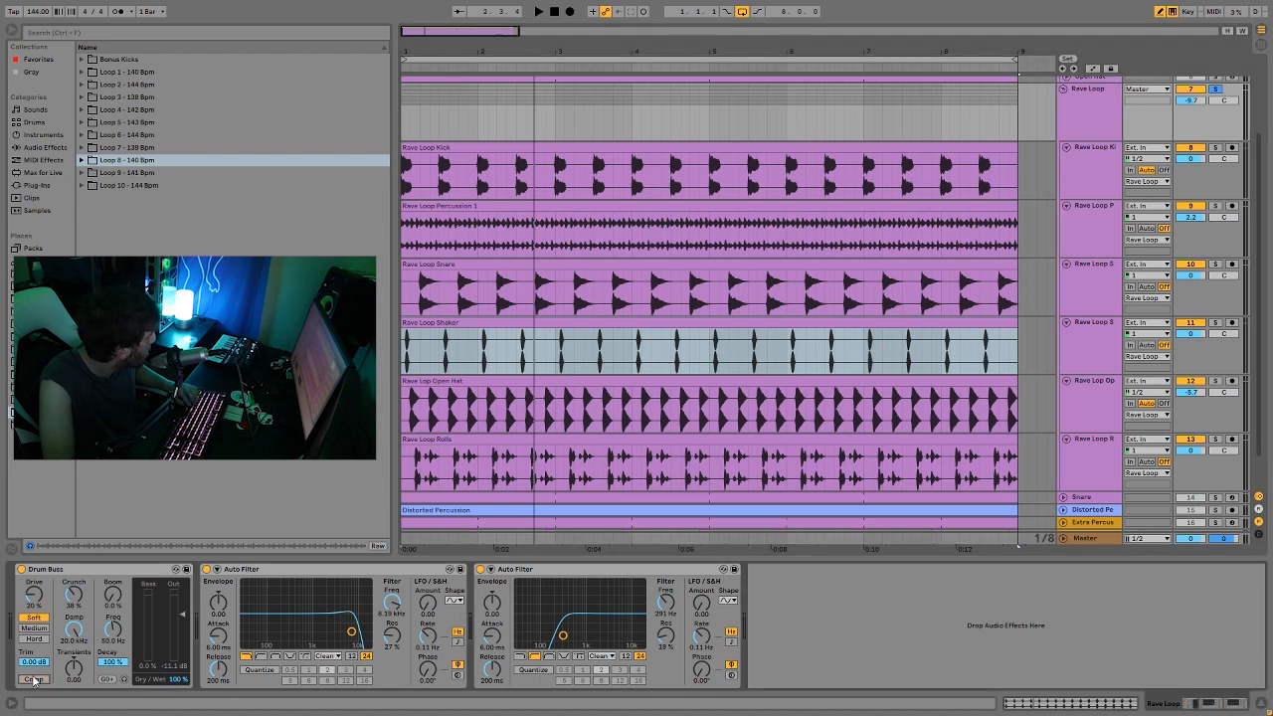
key("space")
left_click(34, 681)
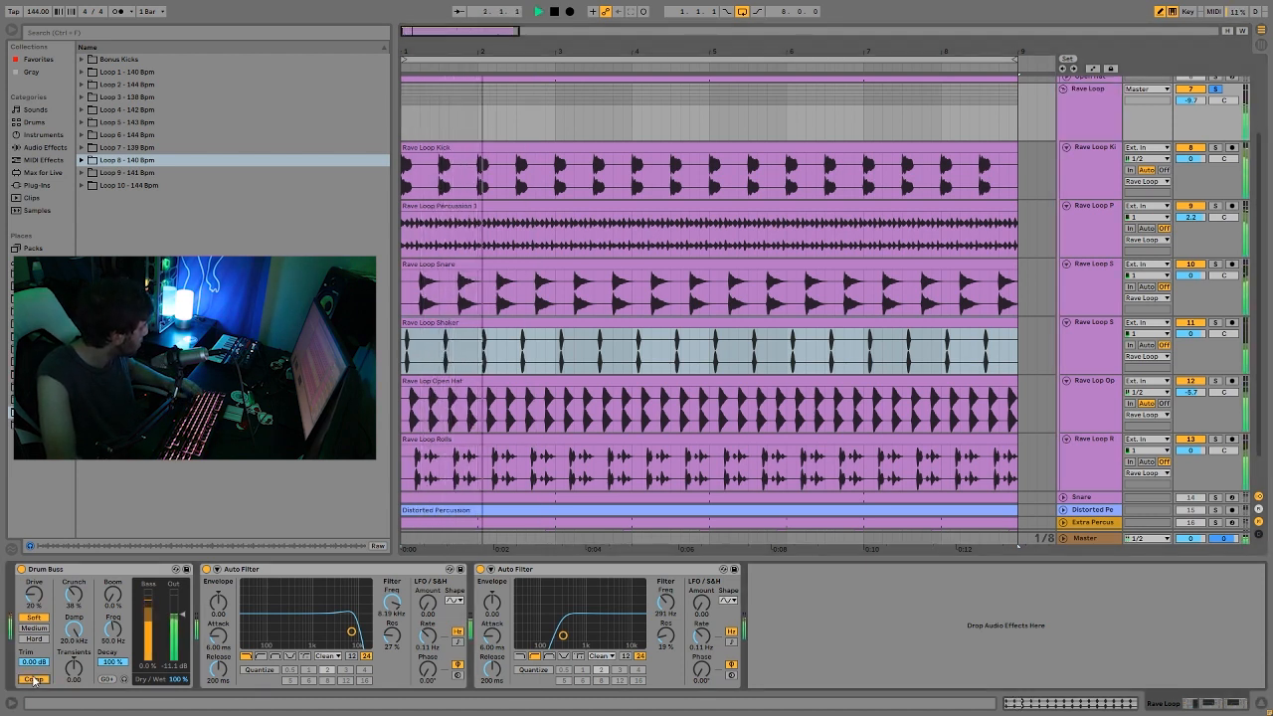
key("space")
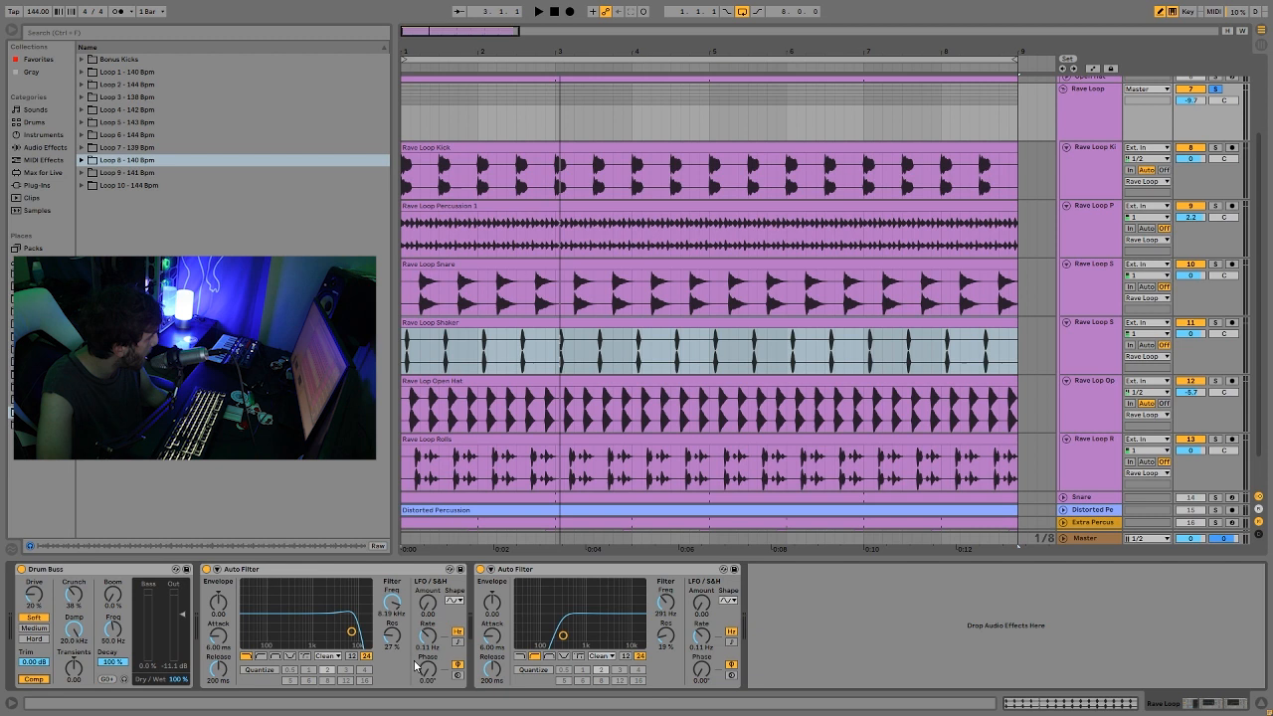
Step: Play the Rave Loop group with both Auto Filters bypassed, and undo the bypasses to hear the filtered sound again
left_click(479, 569)
left_click(207, 570)
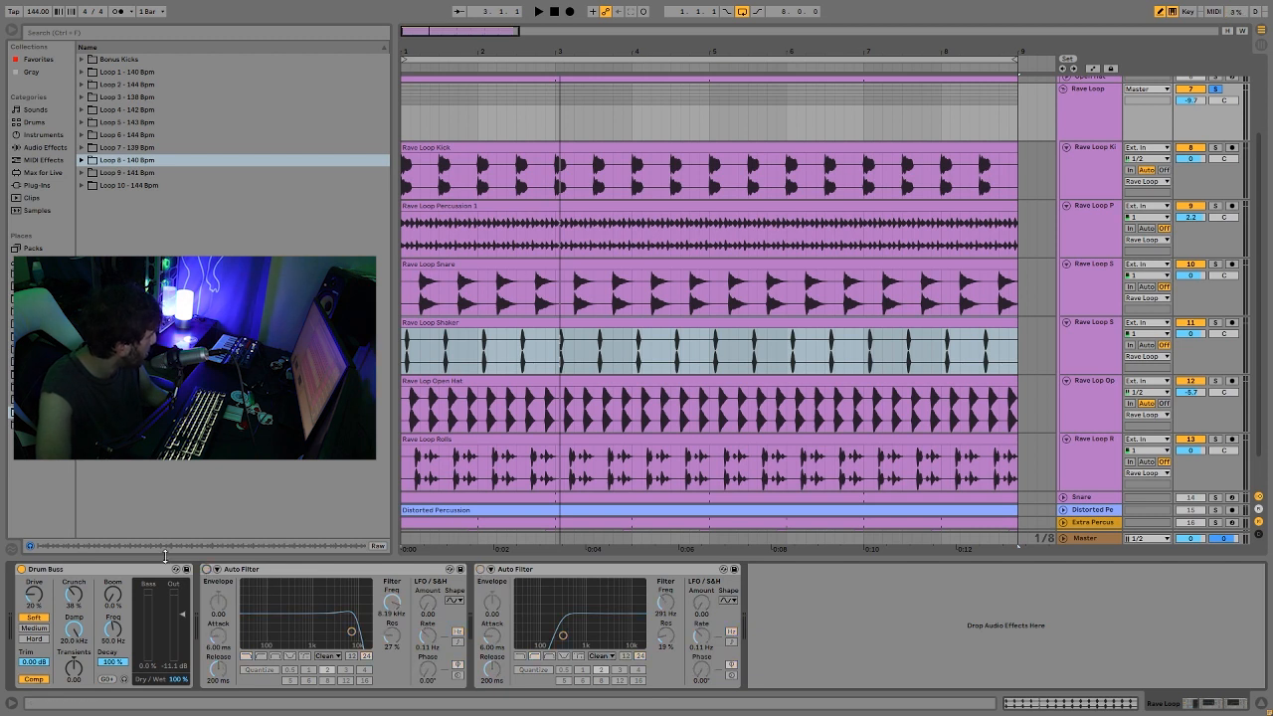
key("space")
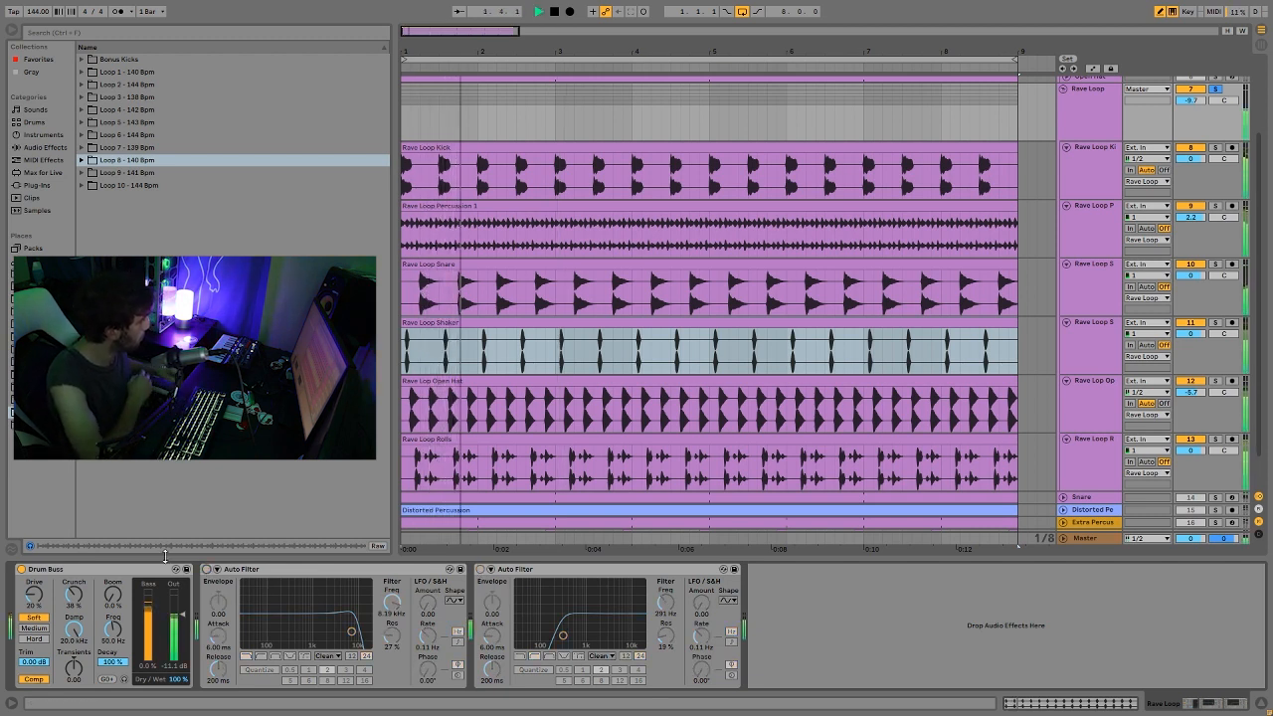
key("ctrl+z")
key("ctrl+z")
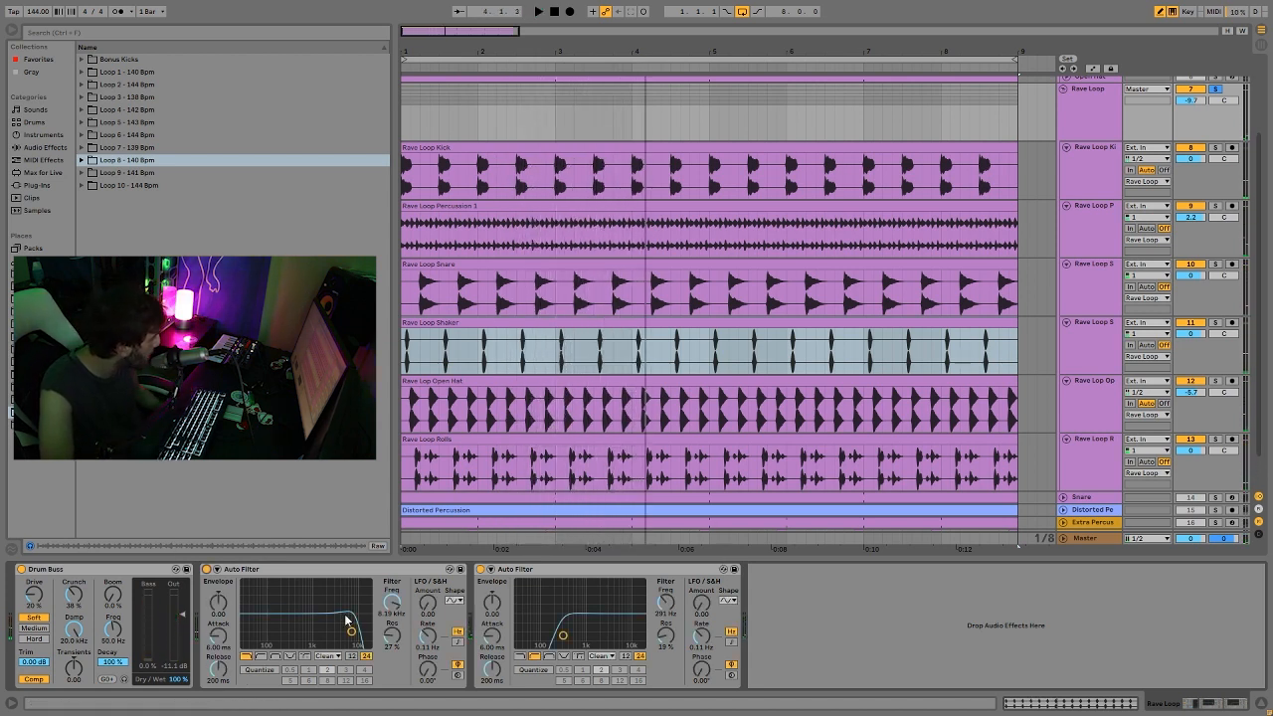
Step: Select the group's first Auto Filter and replay the Rave Loop group with both filters active
left_click(378, 570)
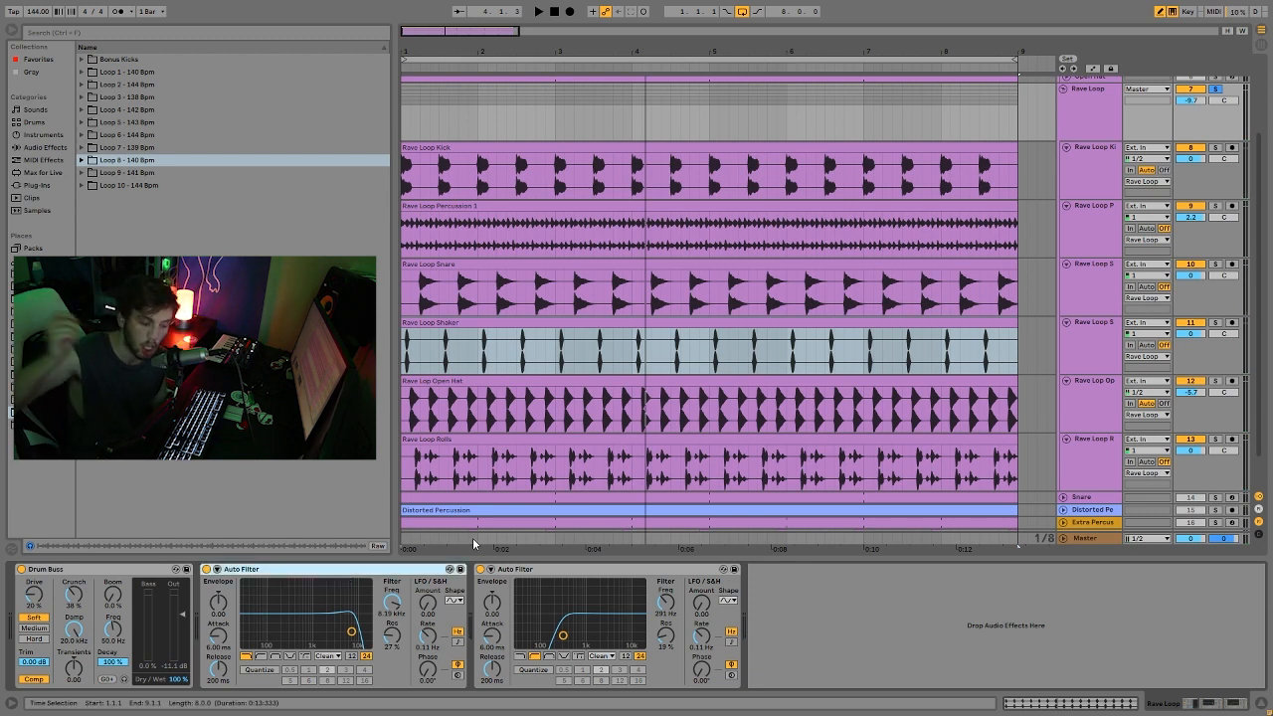
key("space")
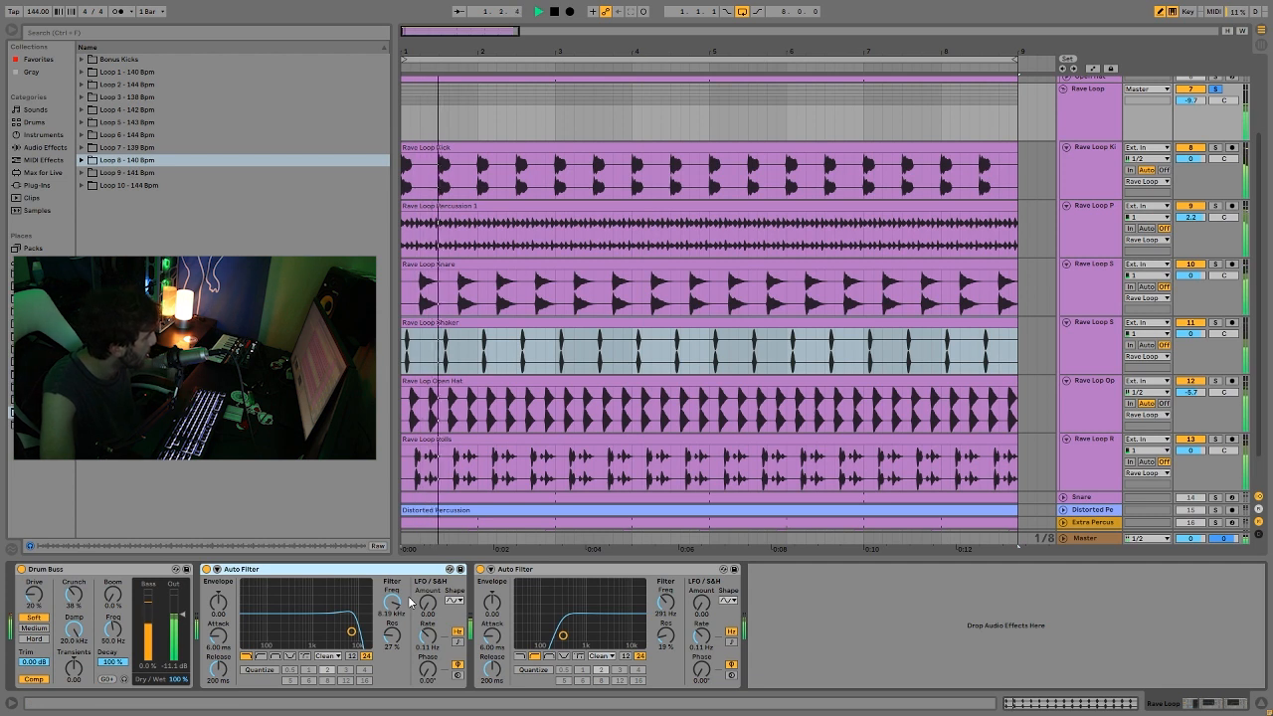
key("space")
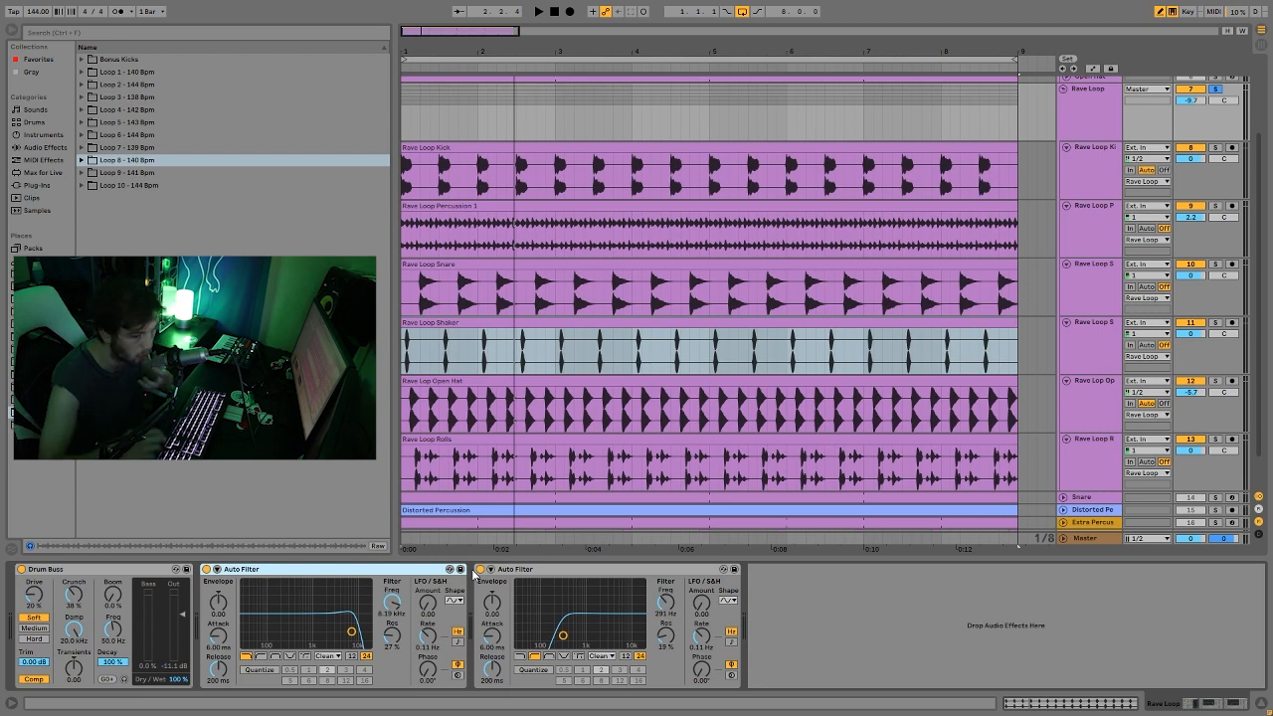
key("space")
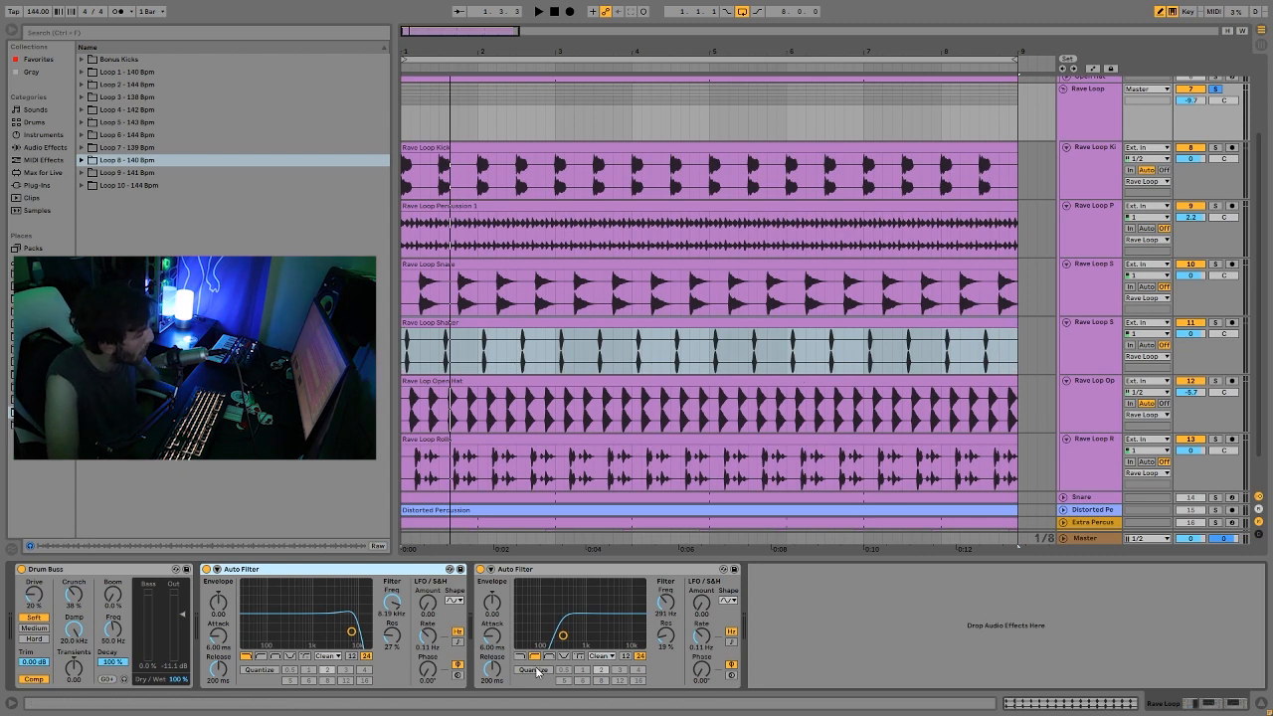
Step: Add the Kick track to the solo and play it together with the Rave Loop group
scroll(1173, 119, "up", 3)
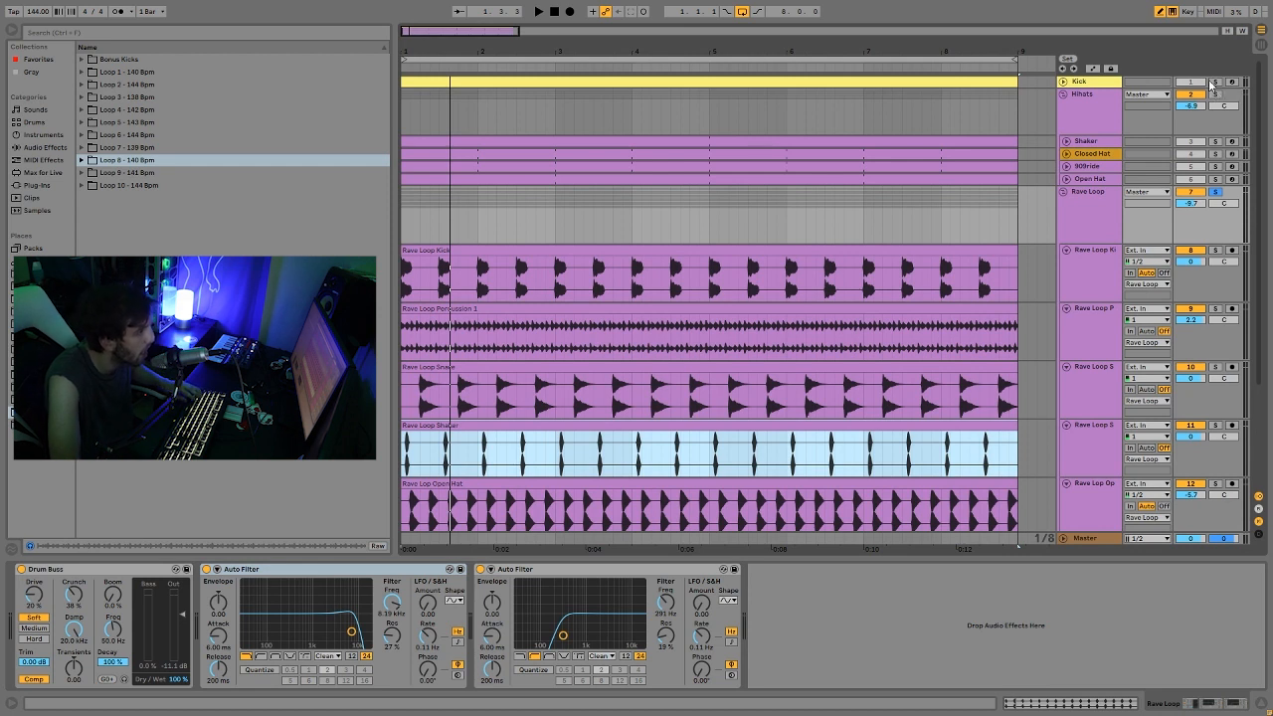
left_click(1213, 83)
key("space")
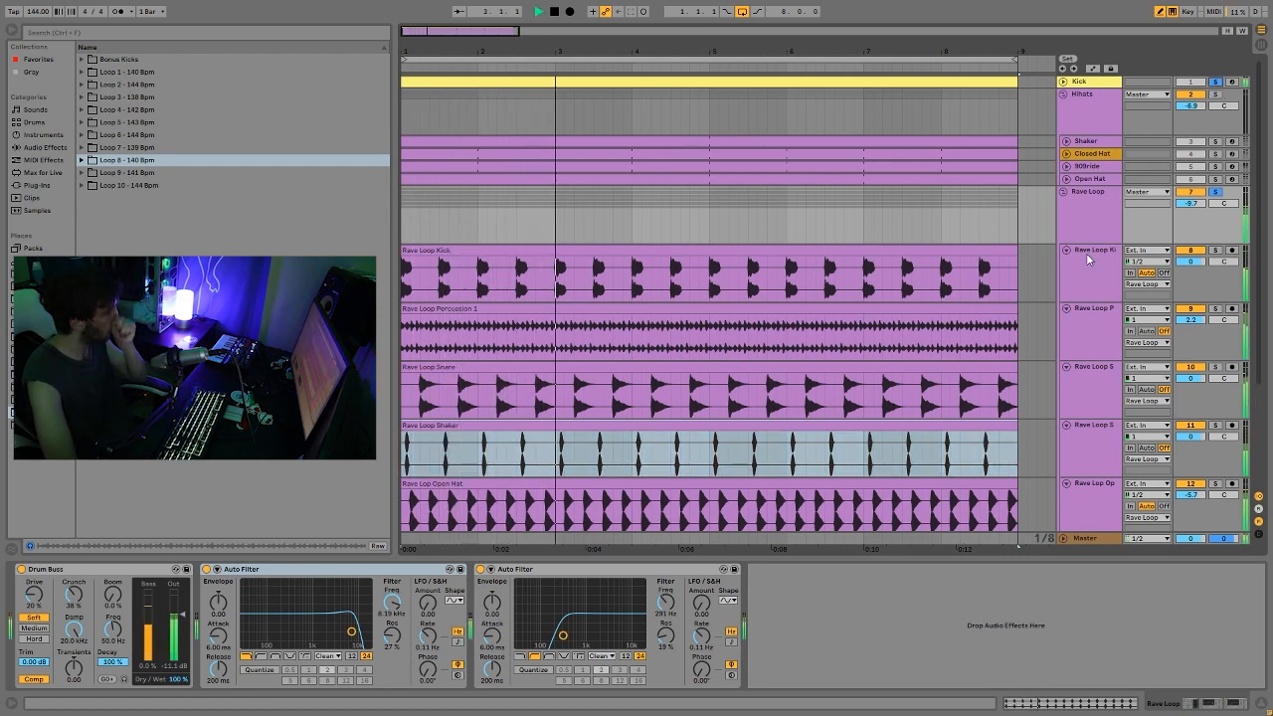
key("space")
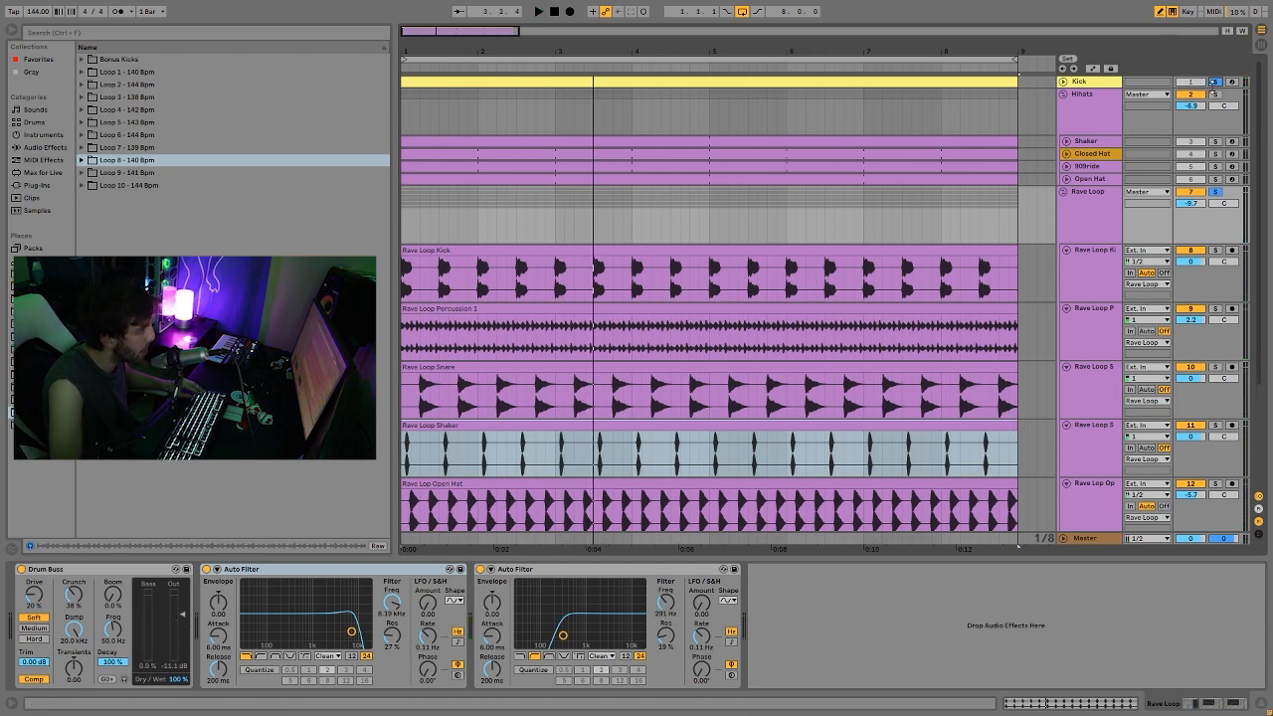
Step: Remove the Kick from the solo and play the Rave Loop group alone, looking over its layers
left_click(1076, 215)
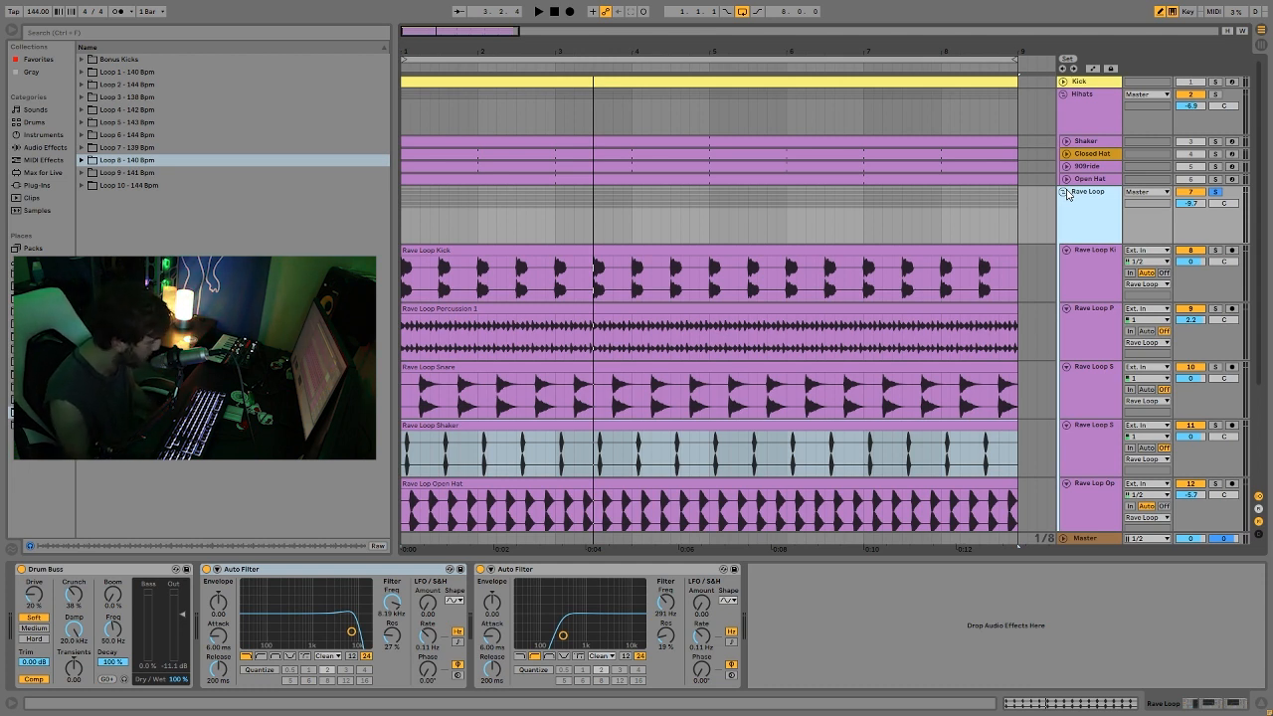
key("space")
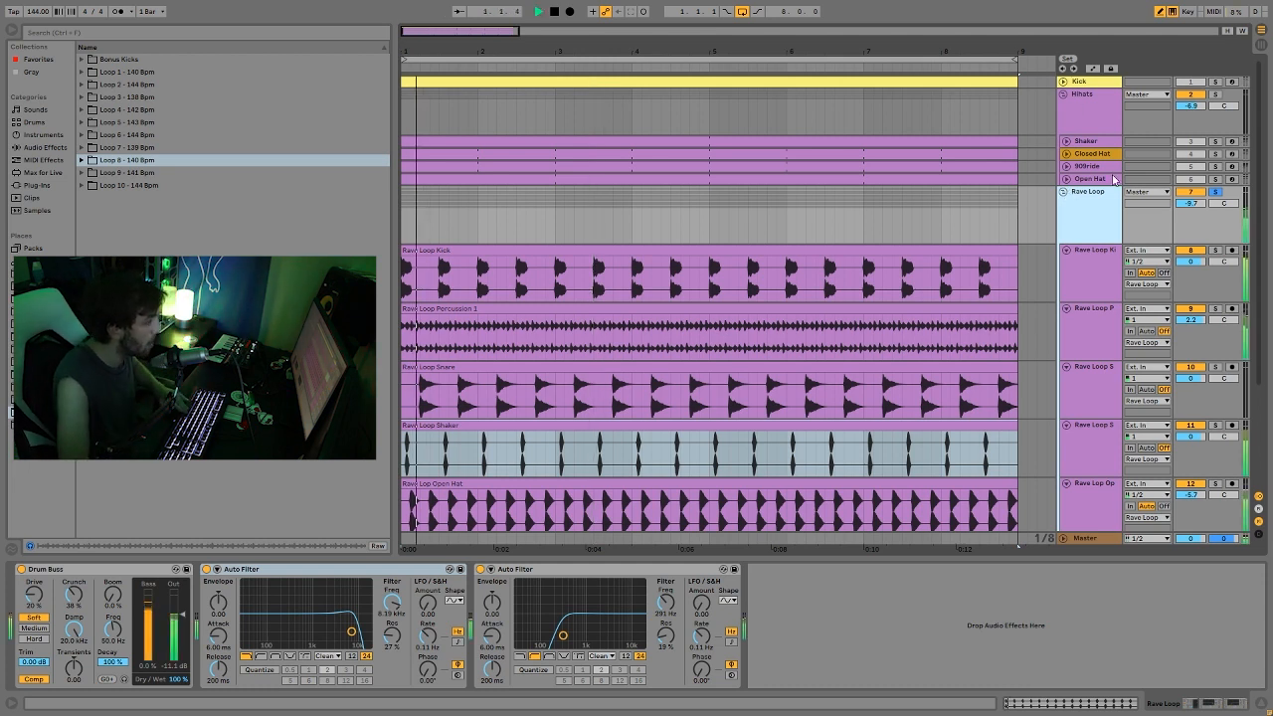
scroll(978, 403, "down", 2)
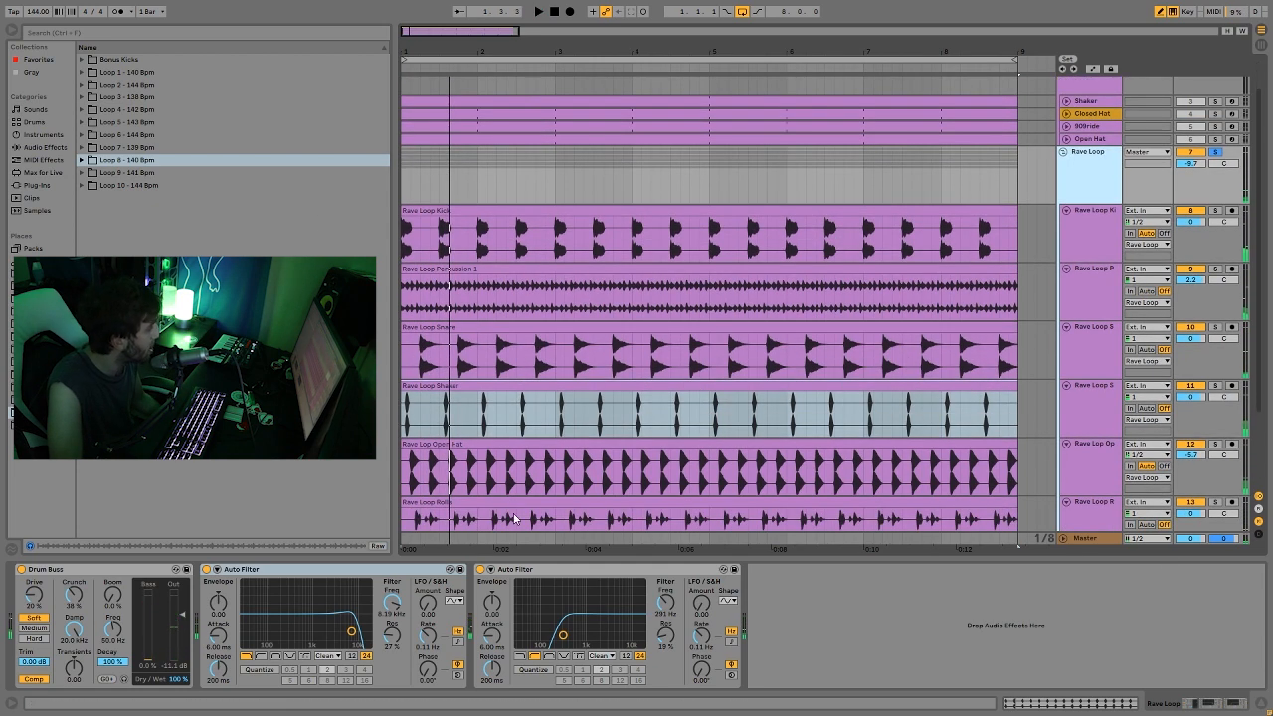
scroll(1080, 268, "down", 3)
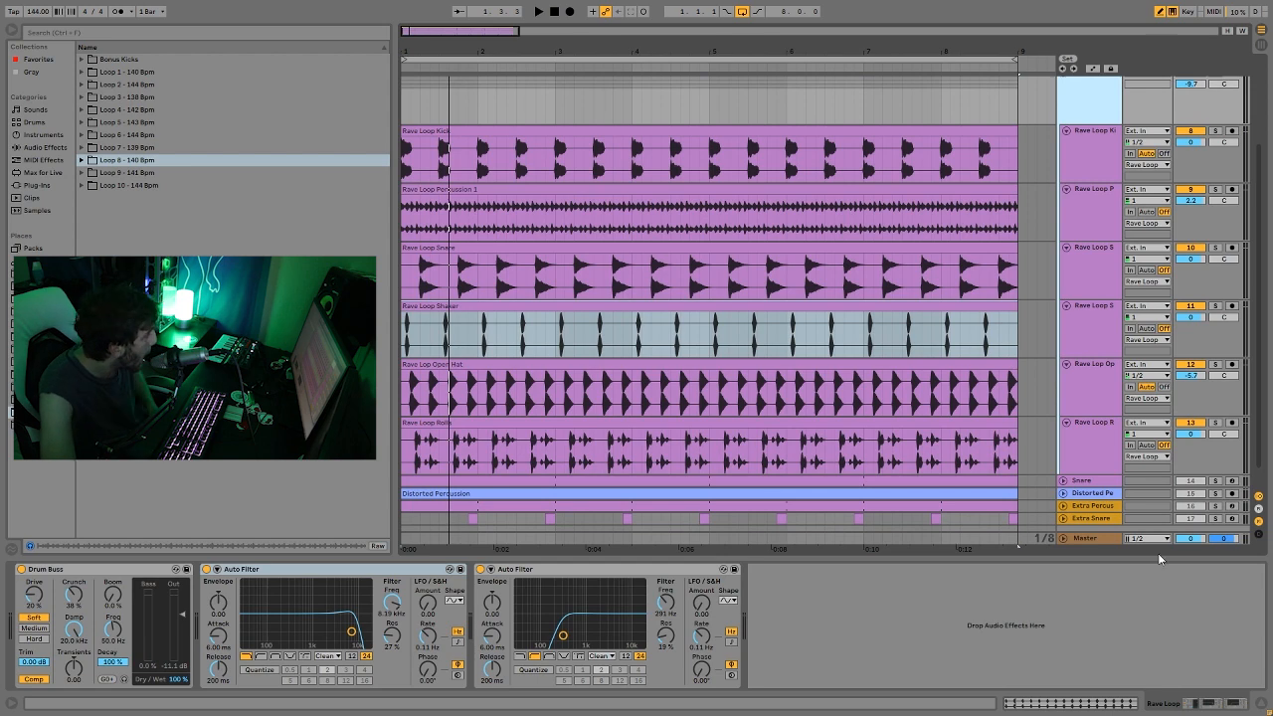
scroll(1060, 293, "up", 4)
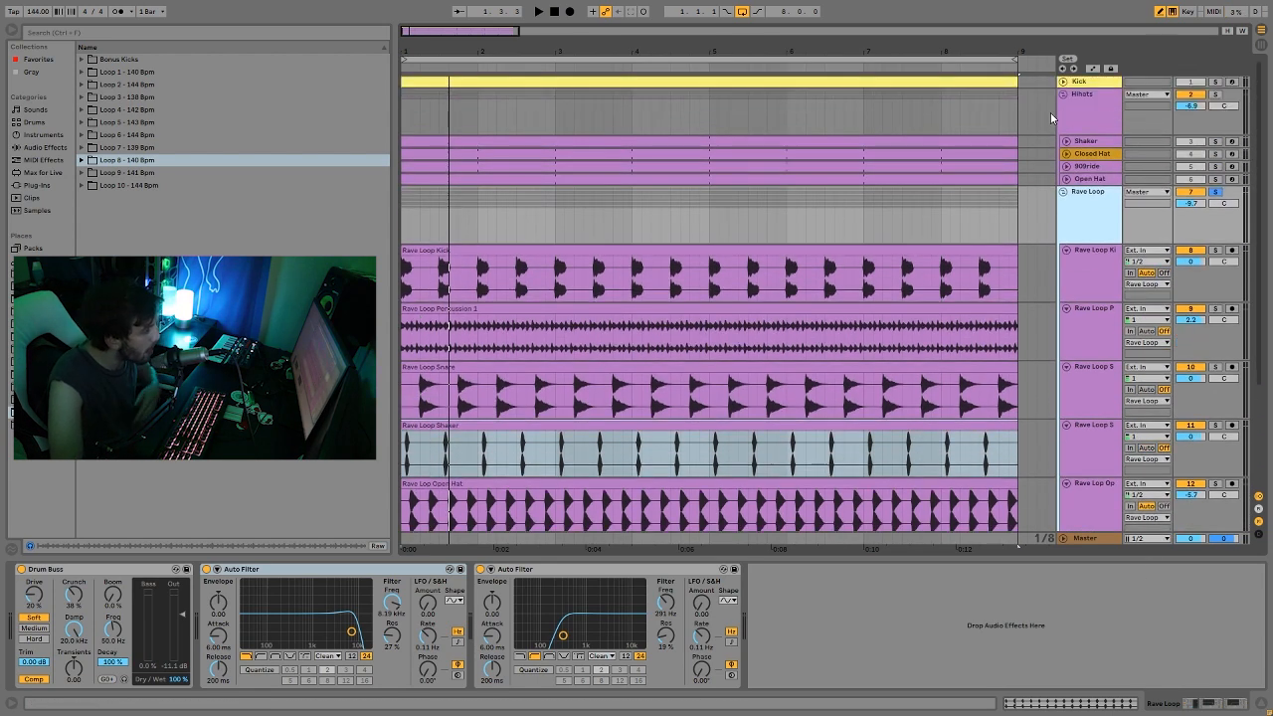
Step: Solo only the Kick track and show its device chain with the kick sample's waveform zoomed out
left_click(1214, 82)
left_click(1093, 84)
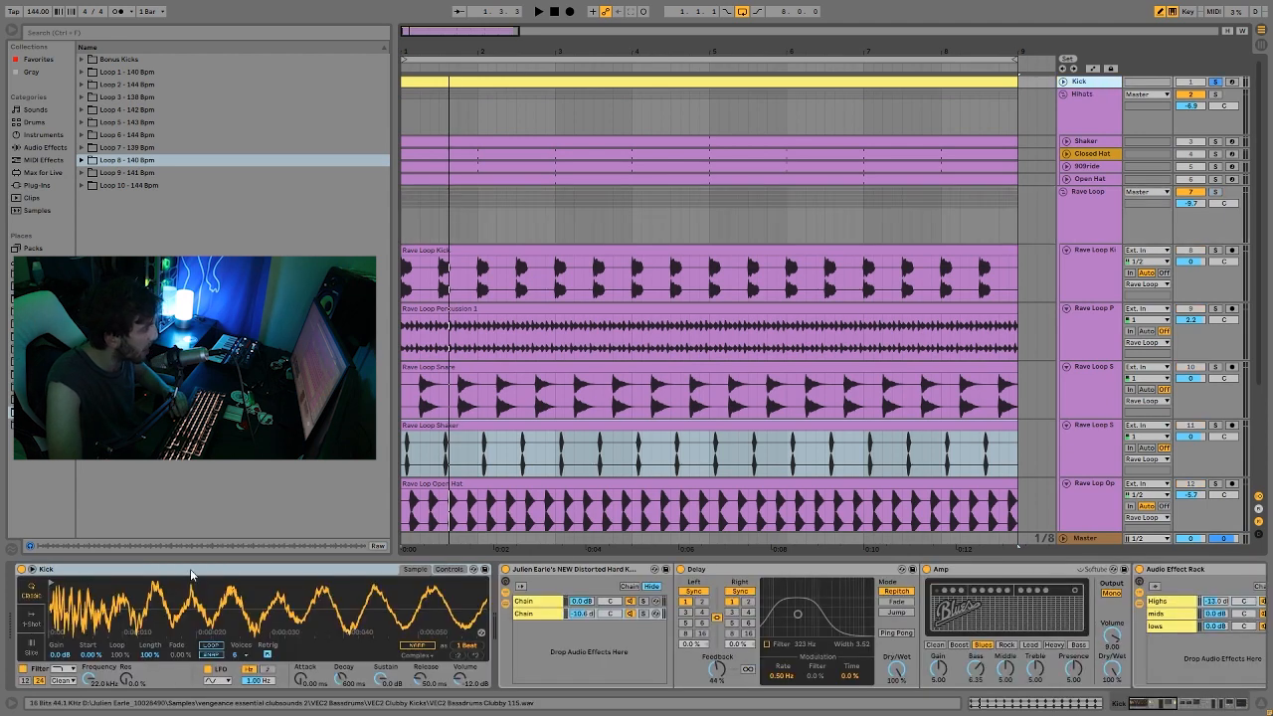
left_click(414, 645)
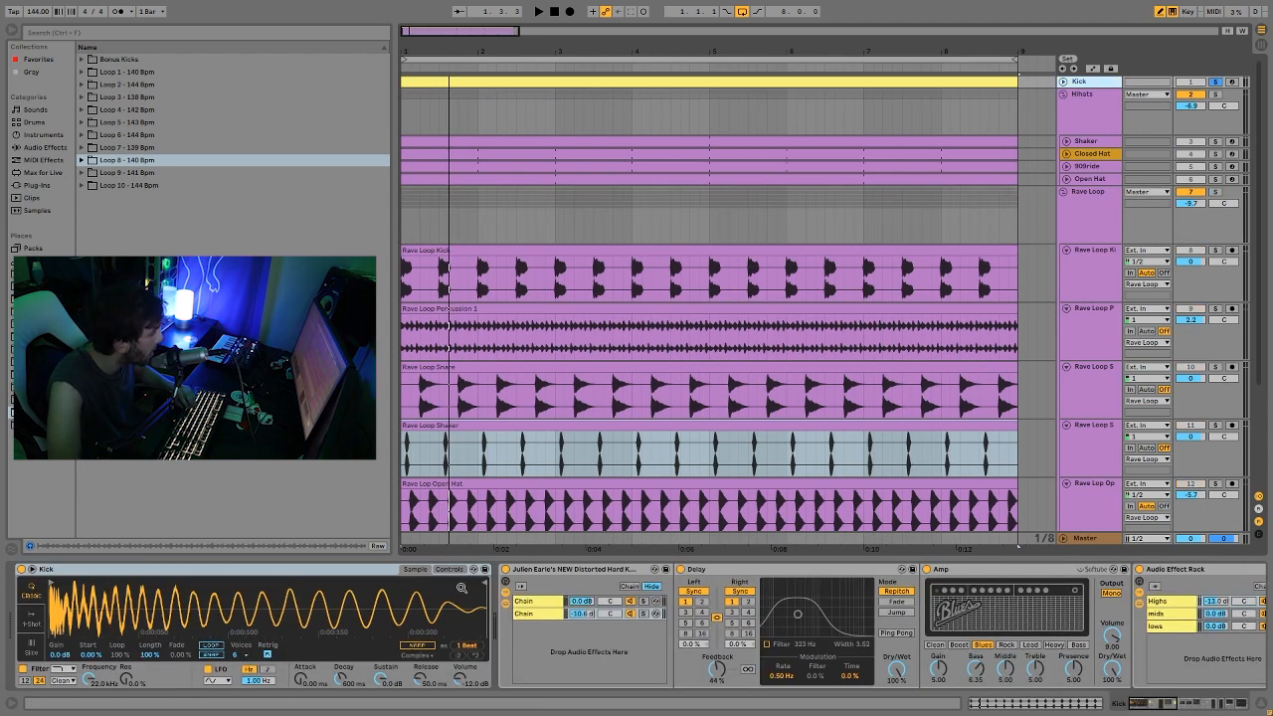
Step: Play the soloed Kick with its distorted hard kick rack bypassed, re-enabling the rack during playback to compare the raw and processed sound
left_click(505, 569)
key("space")
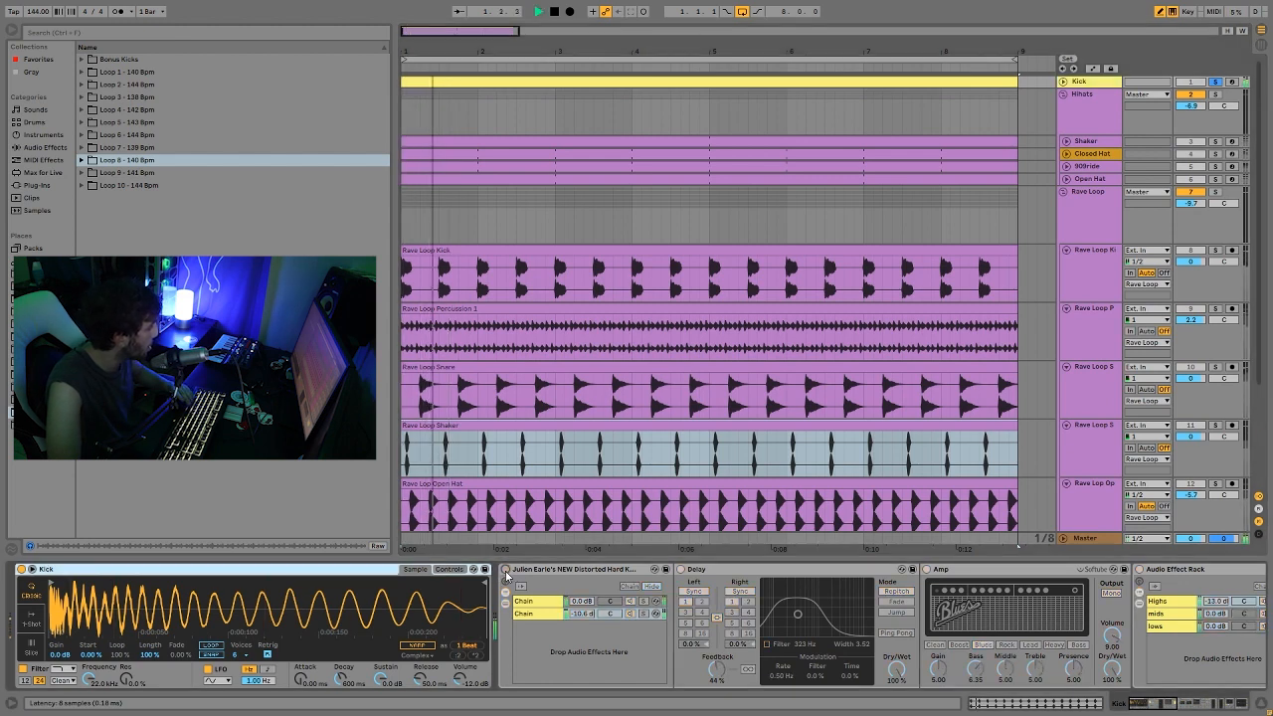
key("space")
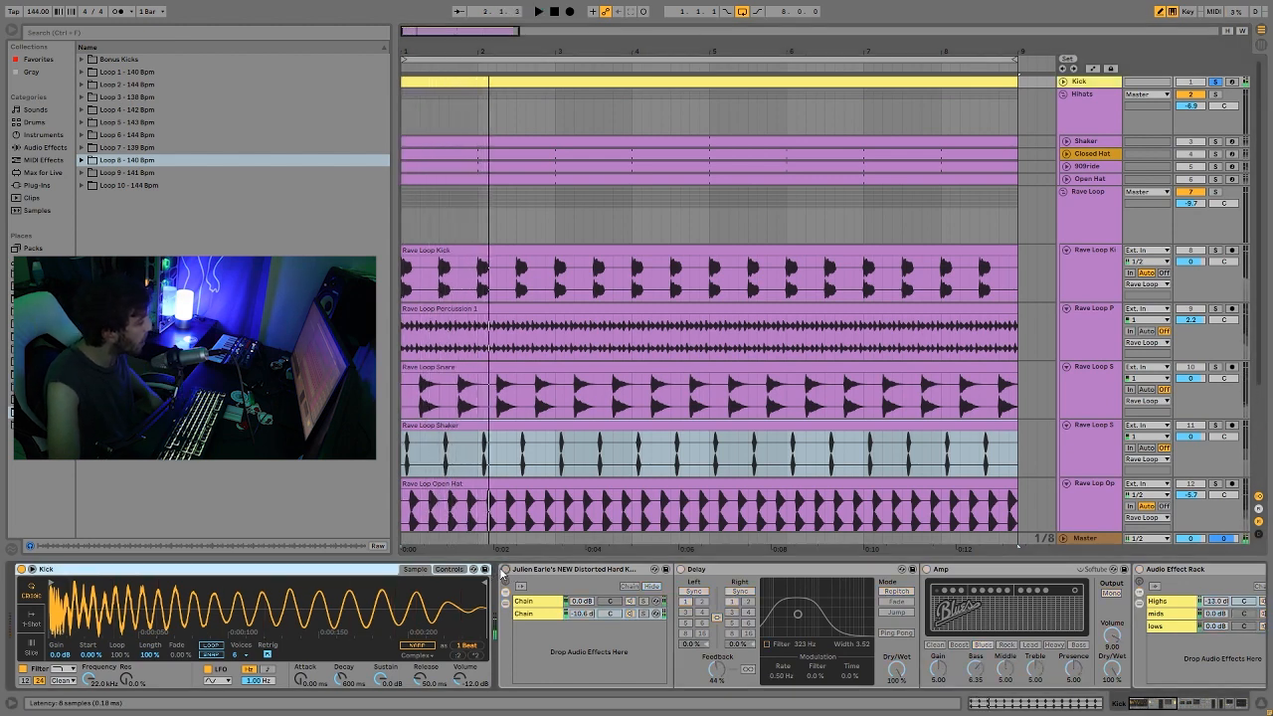
key("space")
key("space")
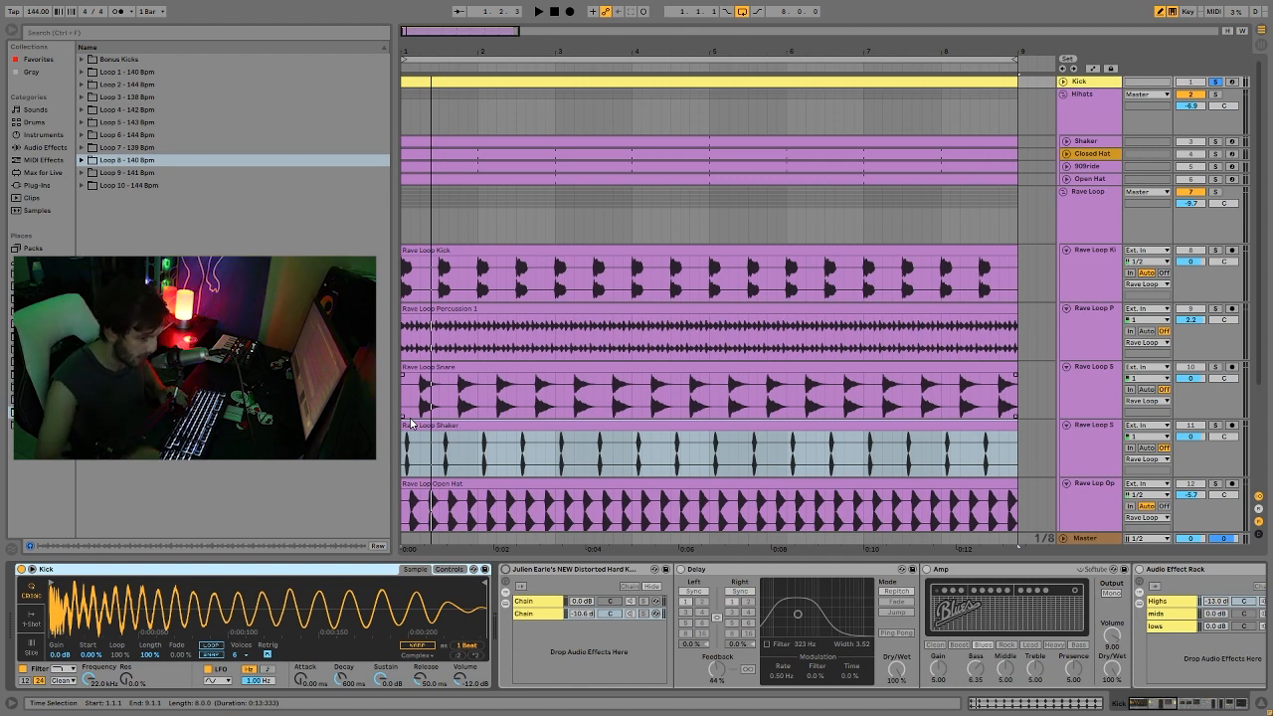
key("space")
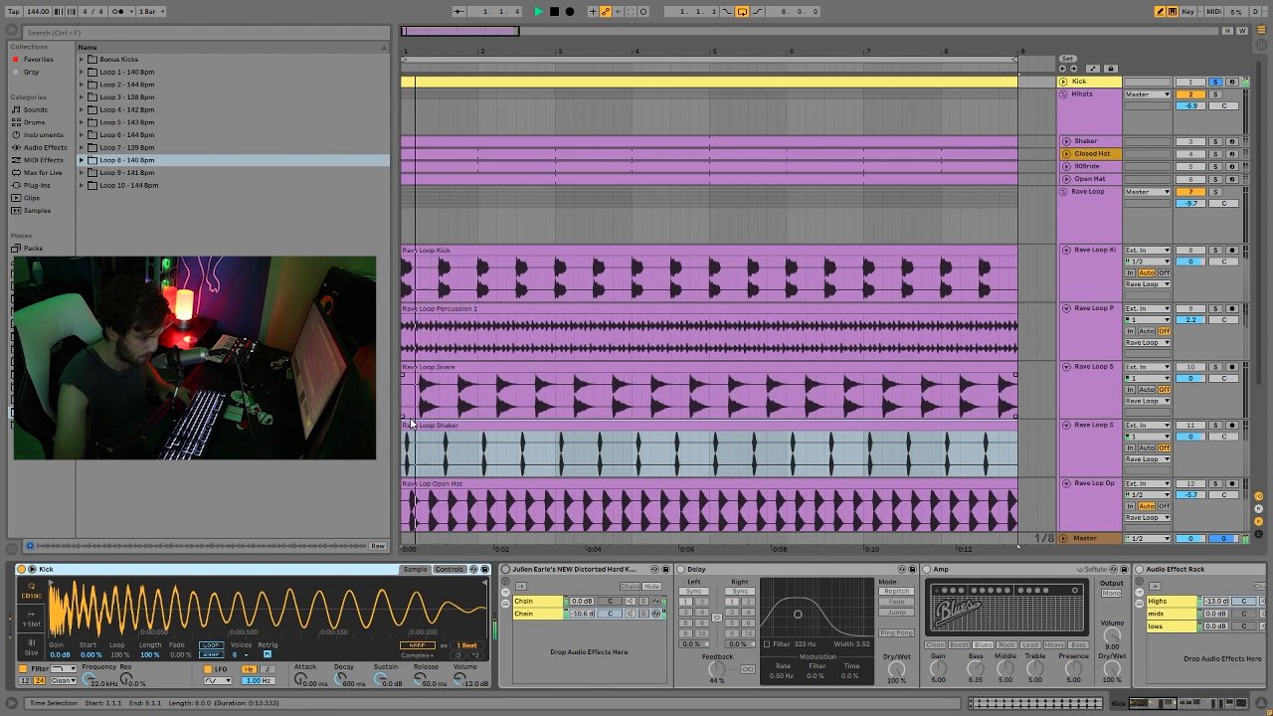
left_click(504, 570)
key("space")
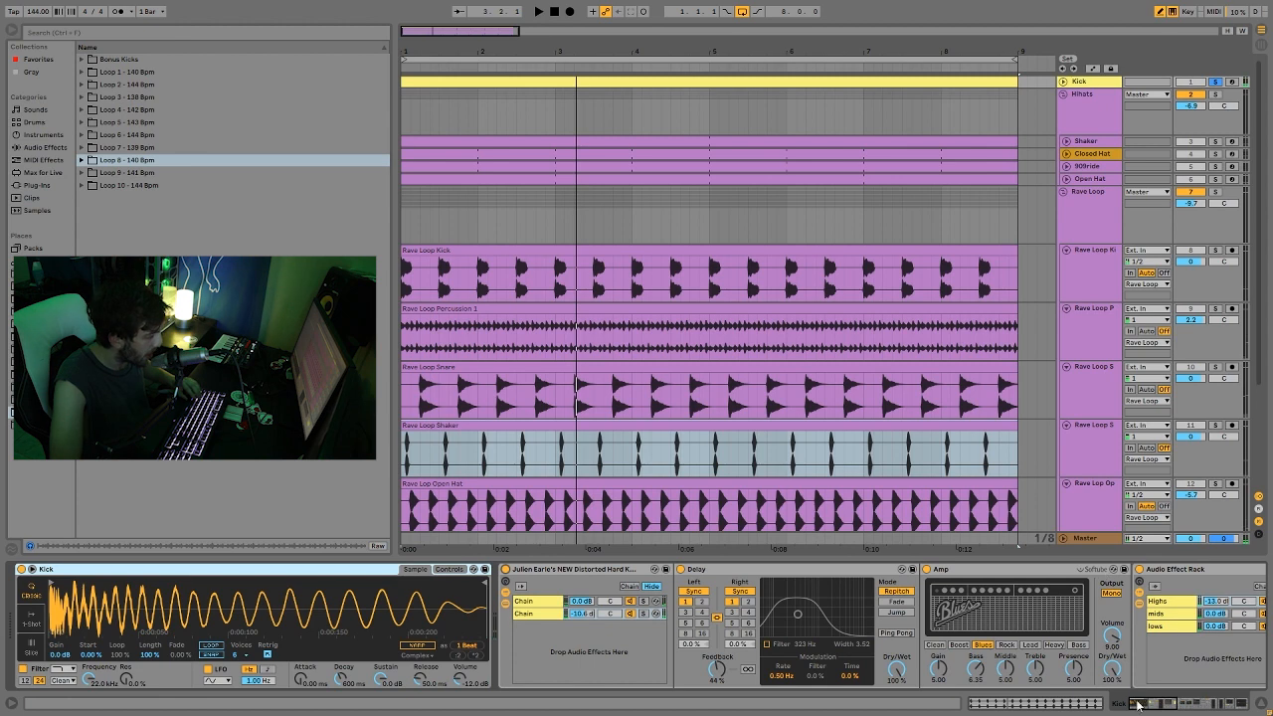
mouse_move(1139, 705)
left_mouse_down()
mouse_move(1153, 700)
mouse_move(1139, 694)
mouse_move(1151, 655)
mouse_move(1160, 663)
mouse_move(1138, 684)
left_mouse_up()
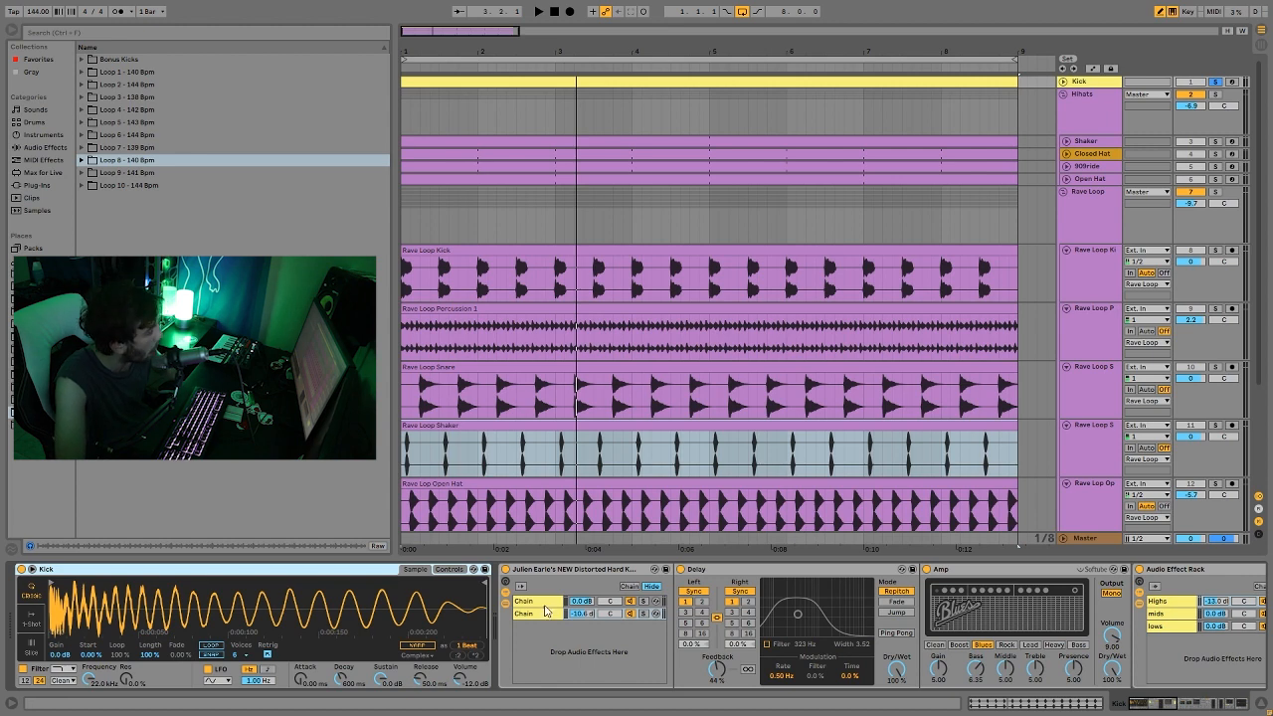
Step: Solo the first chain of the distorted hard kick rack and play the kick through it
left_click(542, 611)
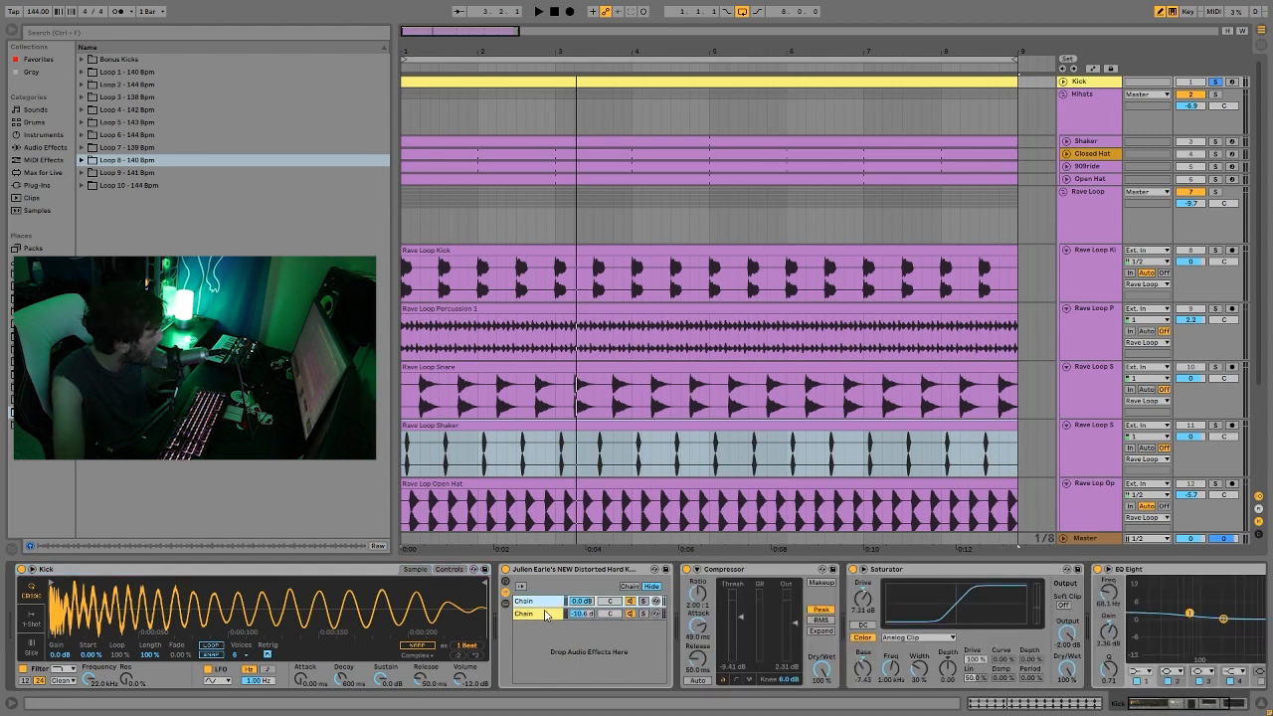
left_click(545, 602)
left_click(643, 602)
key("space")
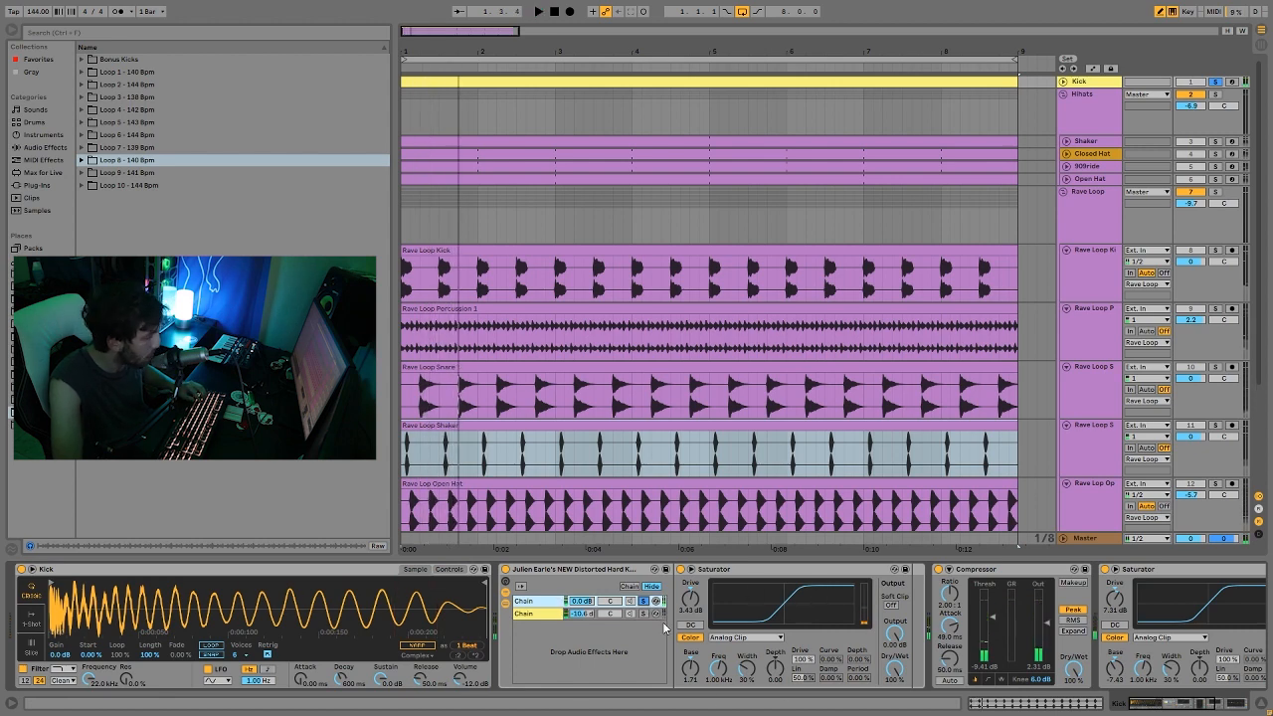
Step: Solo the rack's second chain and play it, showing its Delay, Blues Amp and nested Audio Effect Rack
left_click(643, 613)
key("space")
scroll(665, 625, "right", 8)
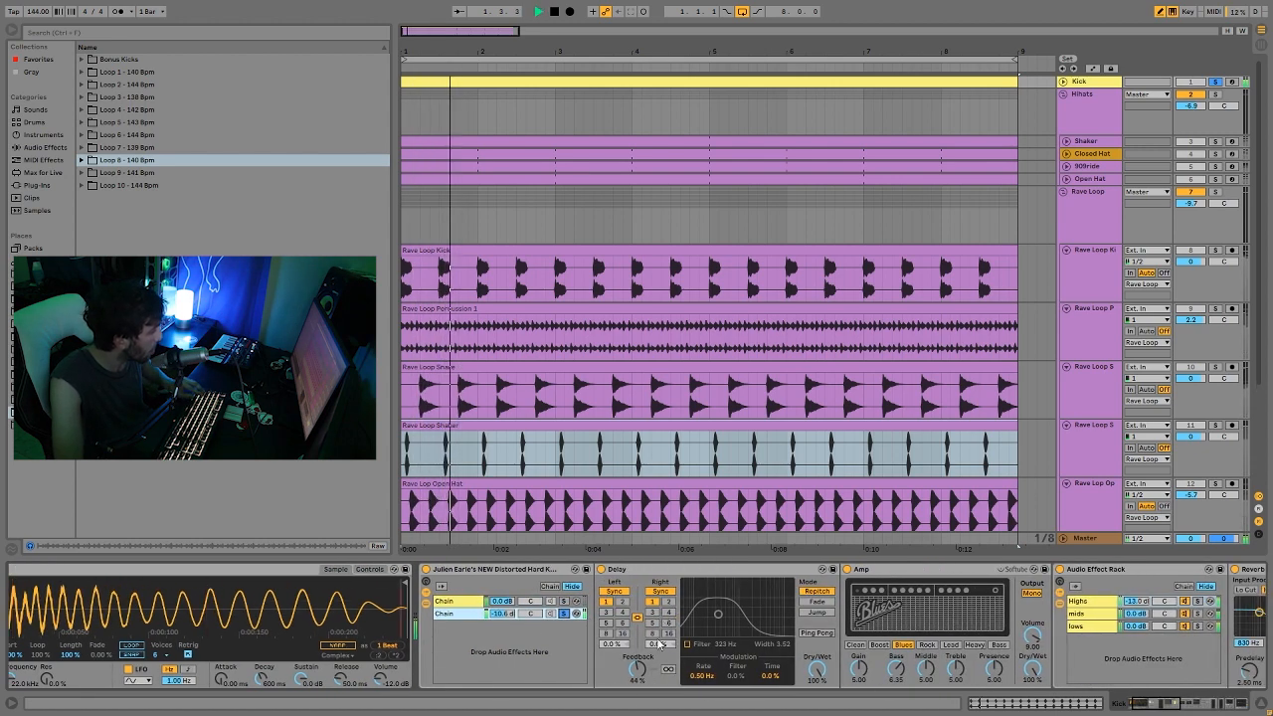
key("space")
scroll(825, 597, "right", 3)
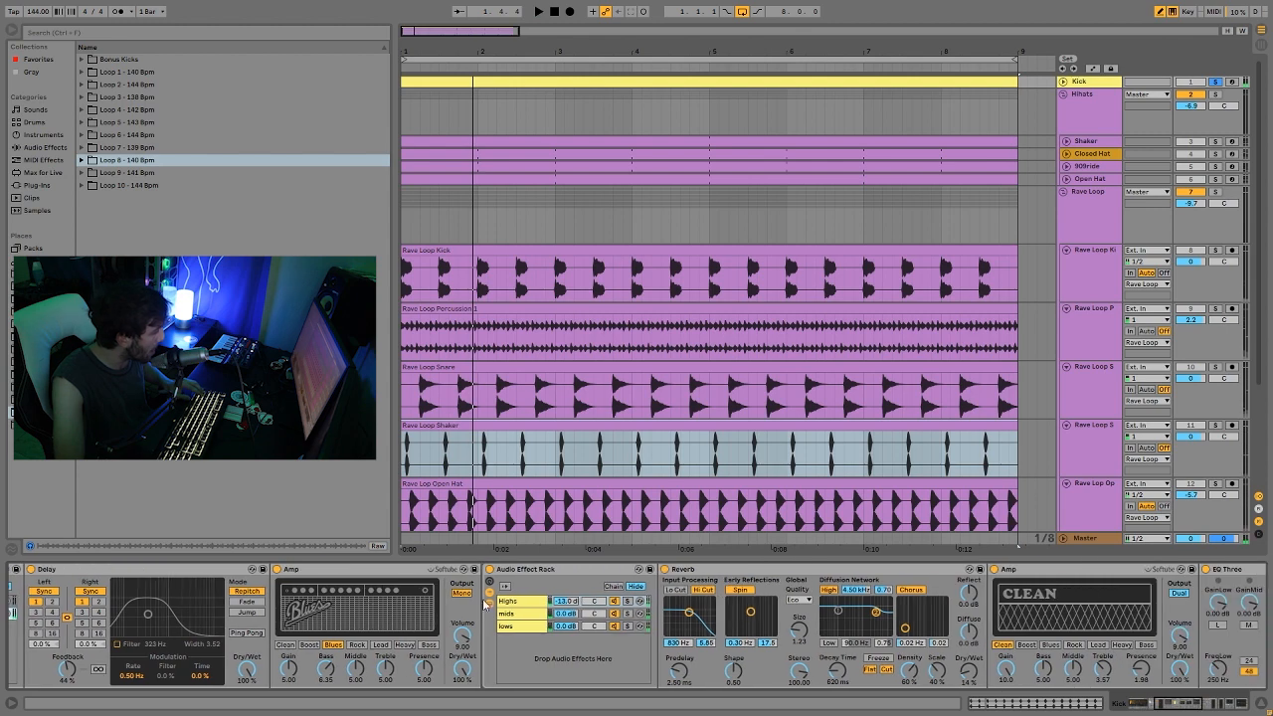
Step: Play the soloed chain with the nested Audio Effect Rack bypassed, then re-enable that rack and play again to compare
left_click(488, 570)
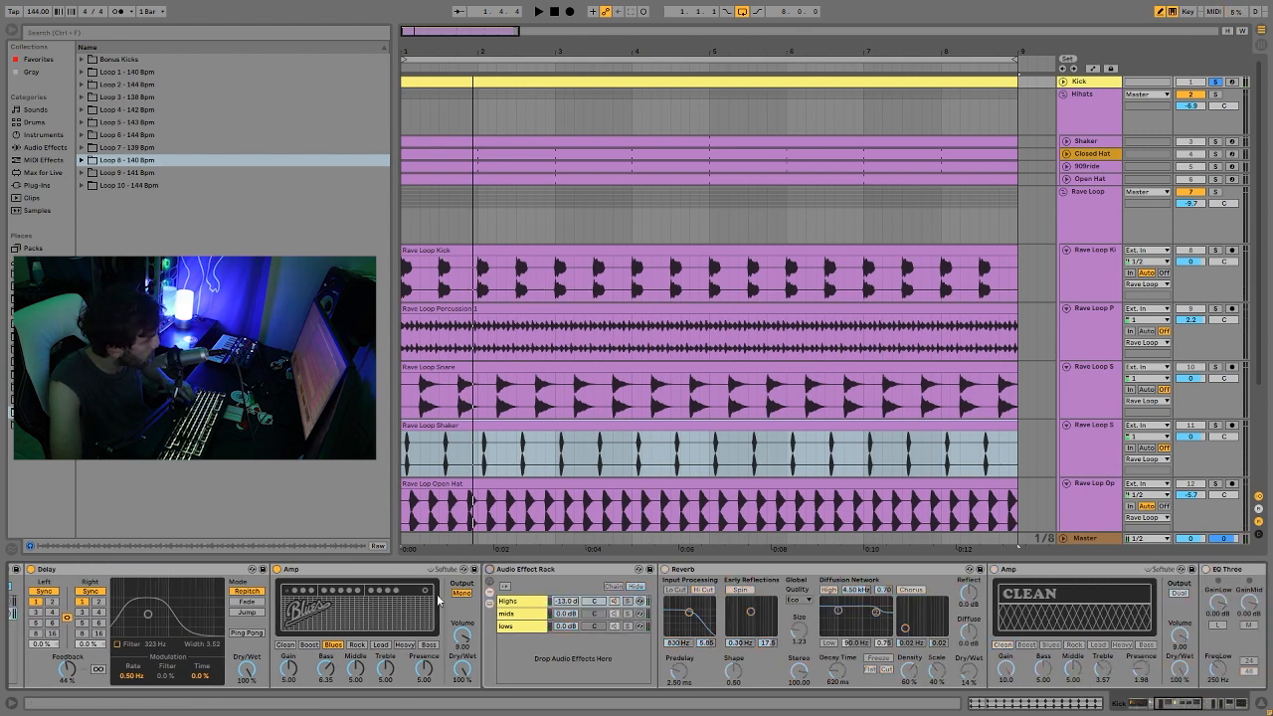
key("space")
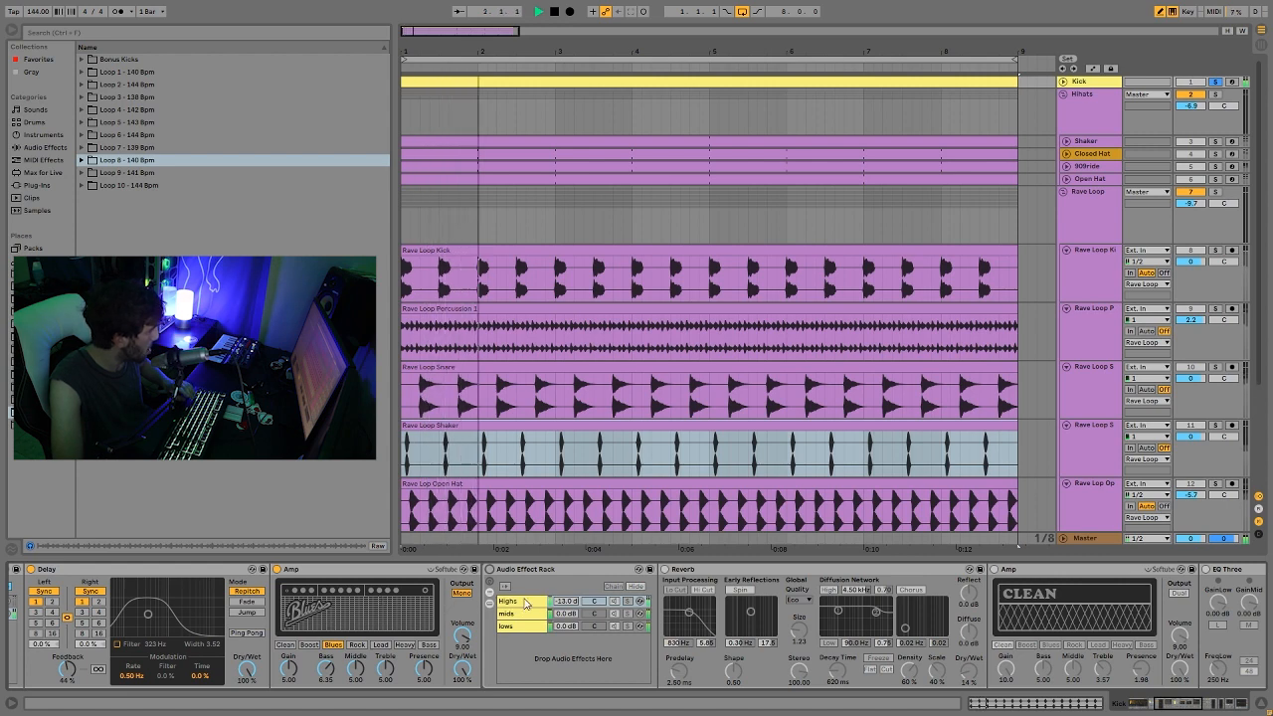
key("space")
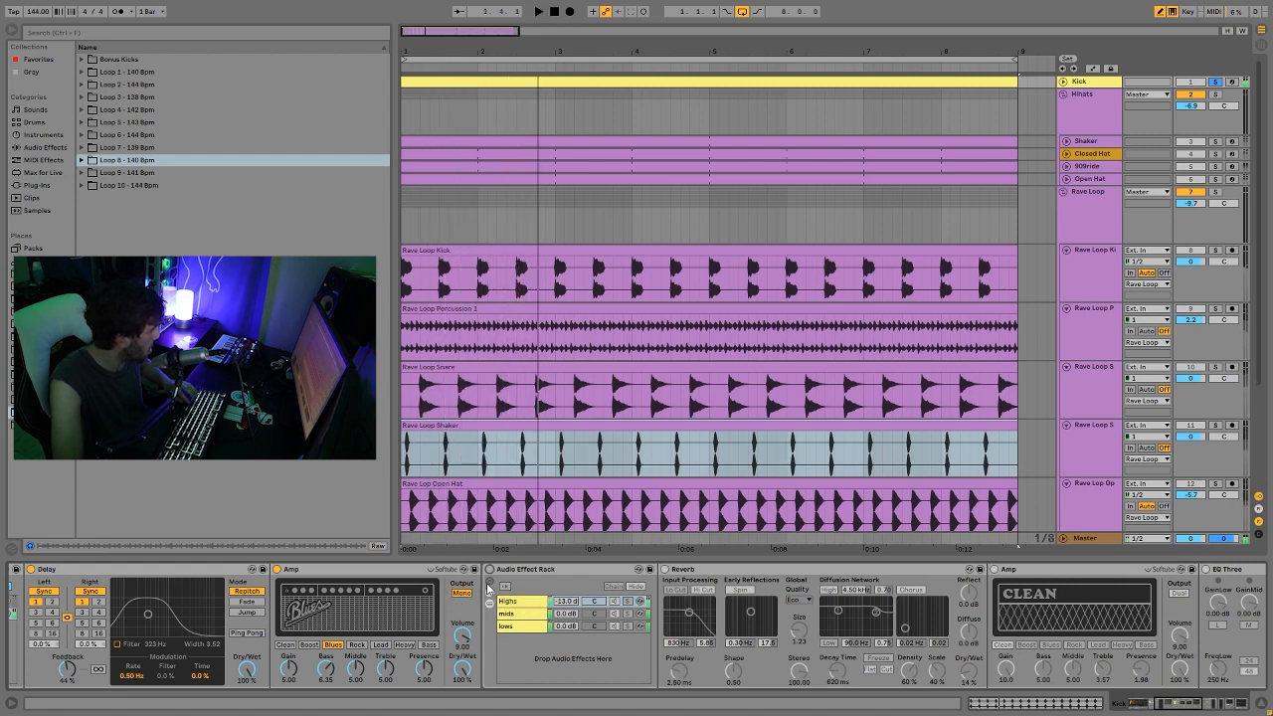
left_click(489, 570)
key("space")
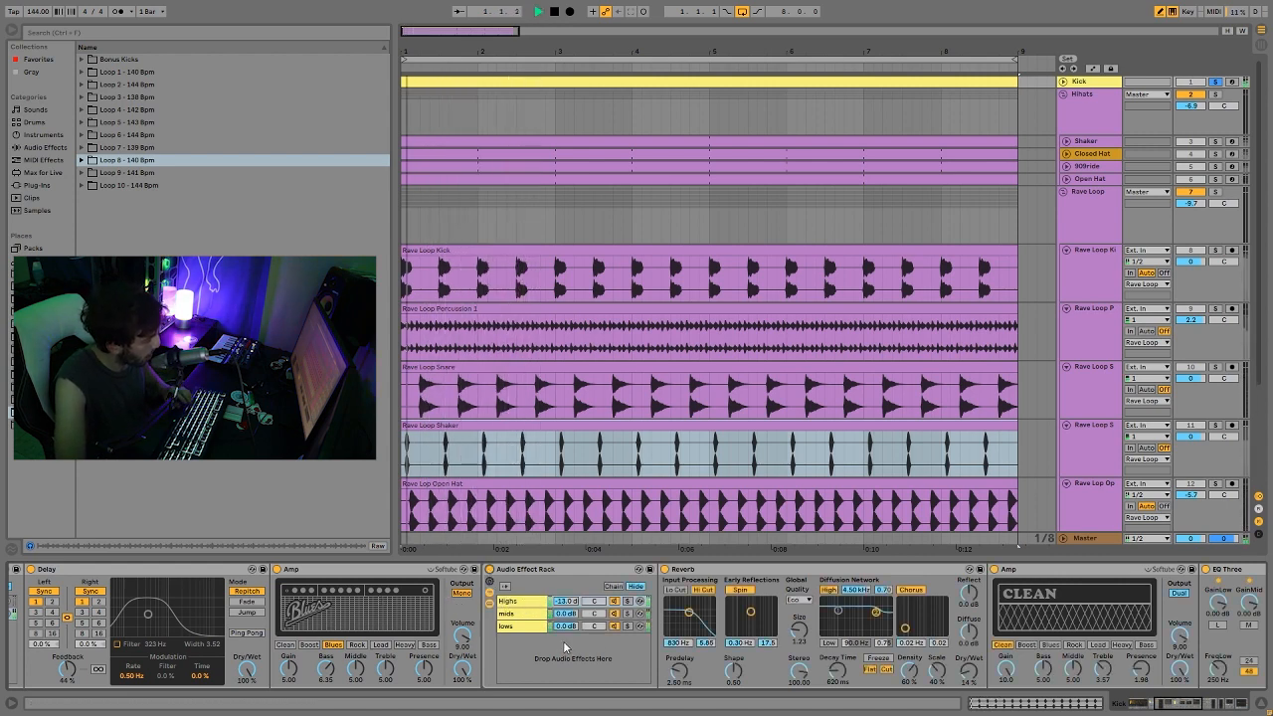
Step: Examine the devices in the nested rack's mids, Highs and lows chains, playing the distorted layer around the inspection
left_click(575, 614)
left_click(587, 627)
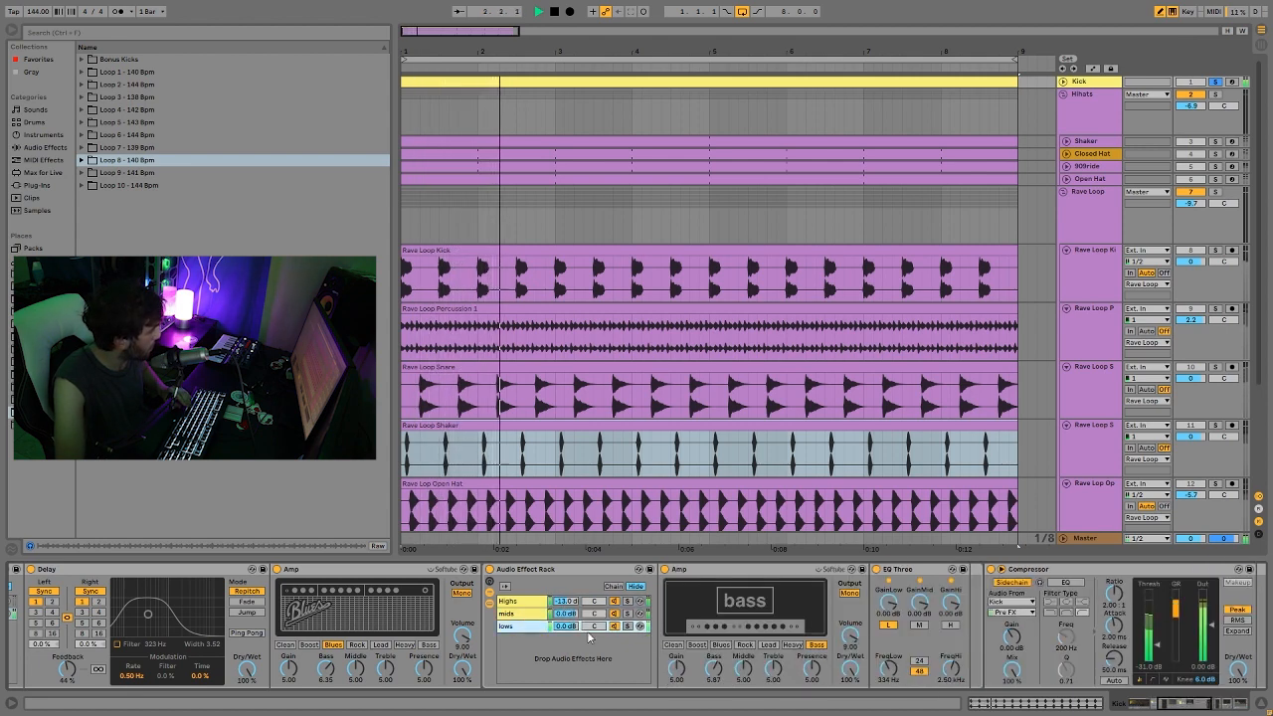
key("space")
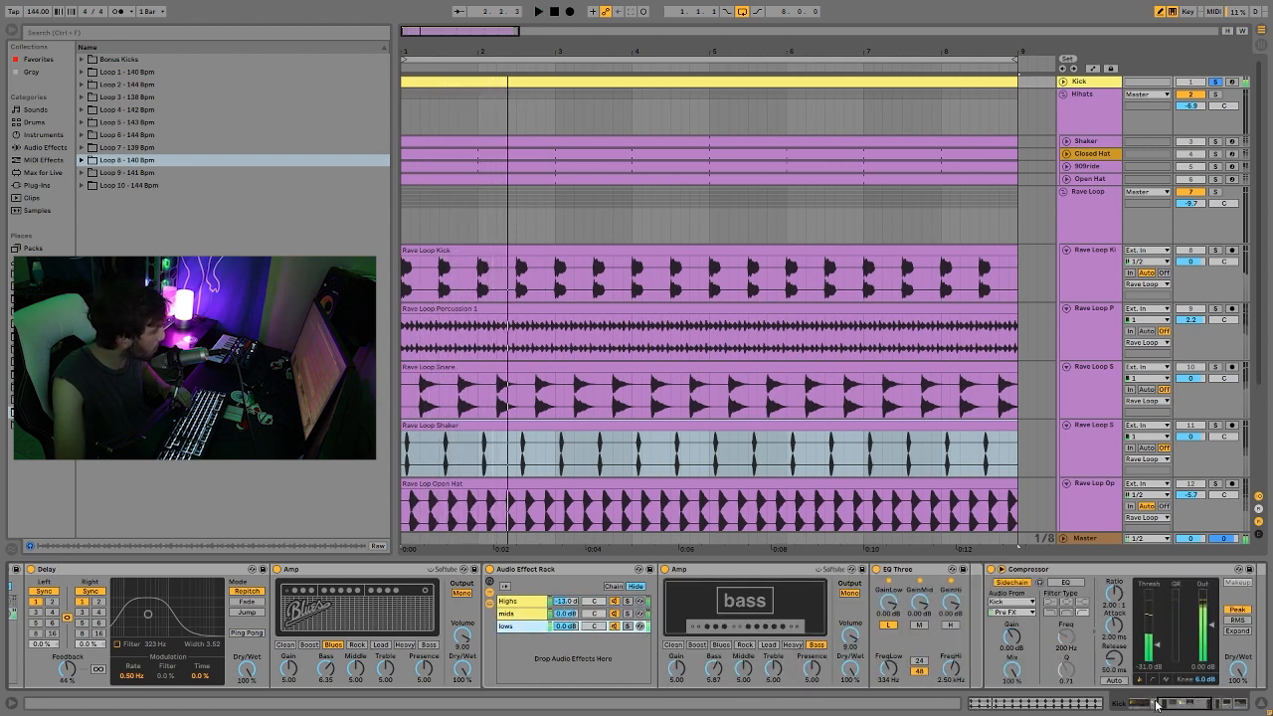
left_click(573, 615)
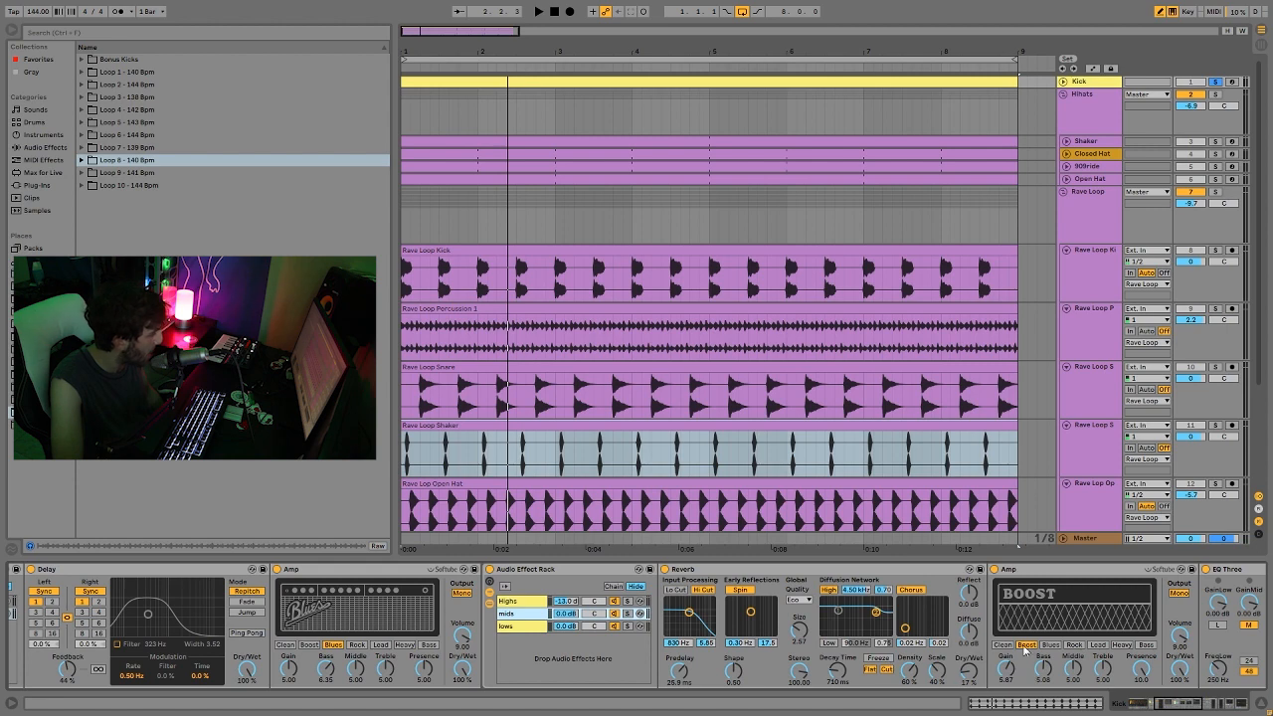
left_click(511, 600)
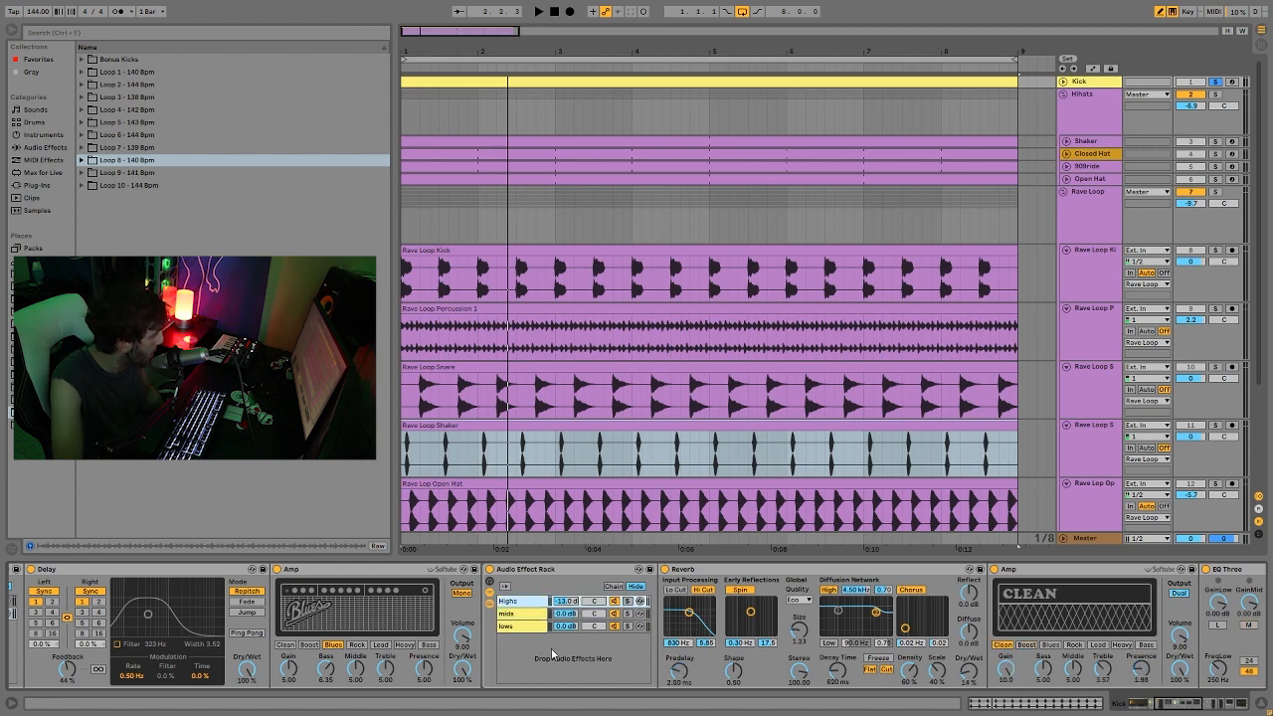
left_click(509, 626)
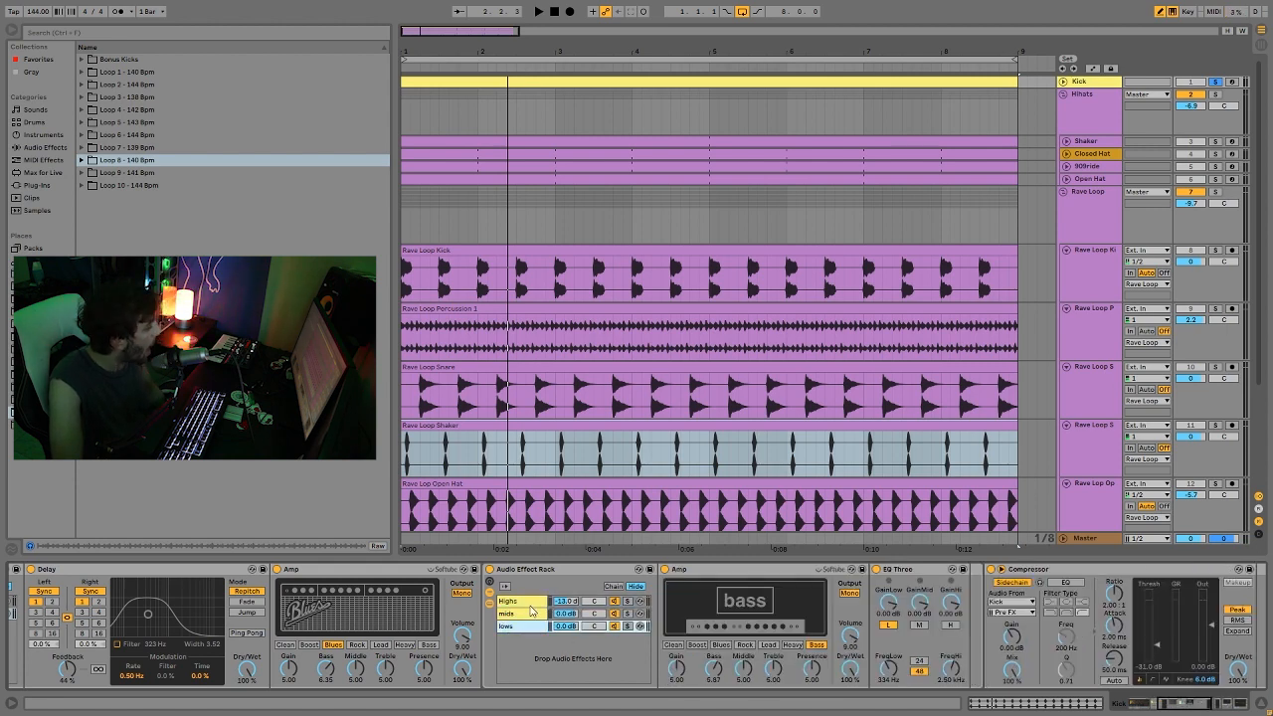
left_click(530, 603)
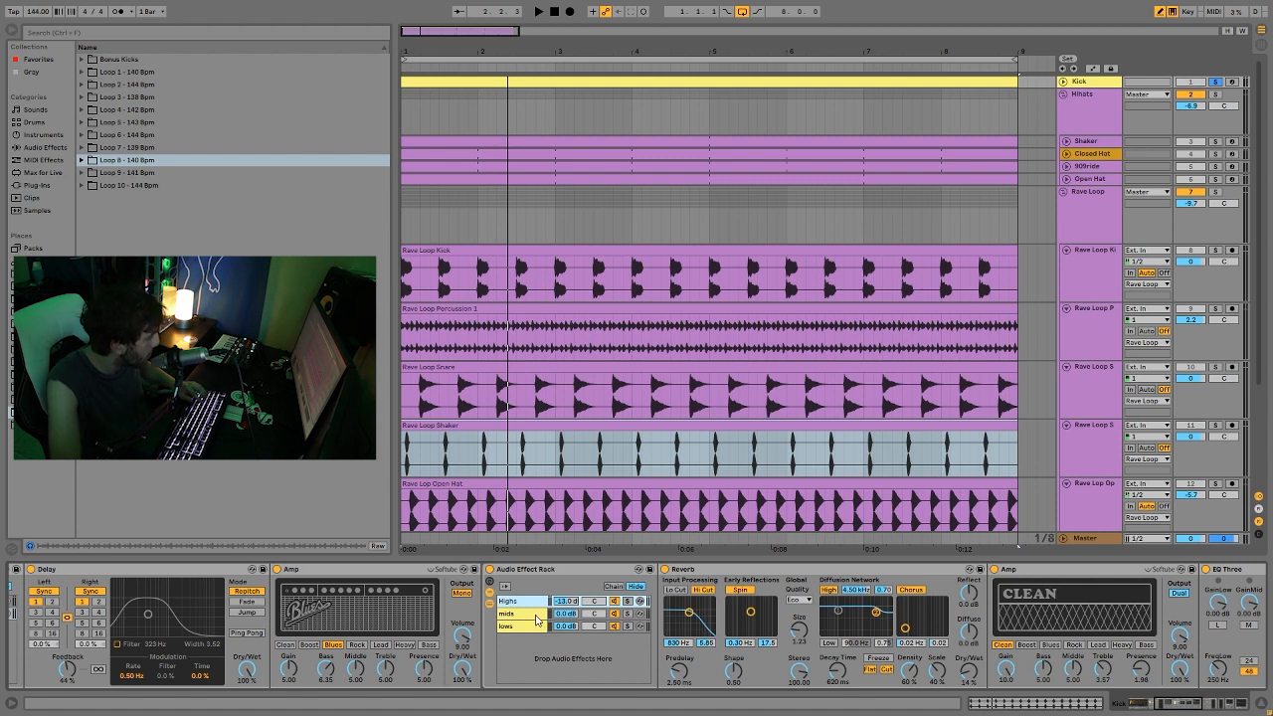
left_click(536, 617)
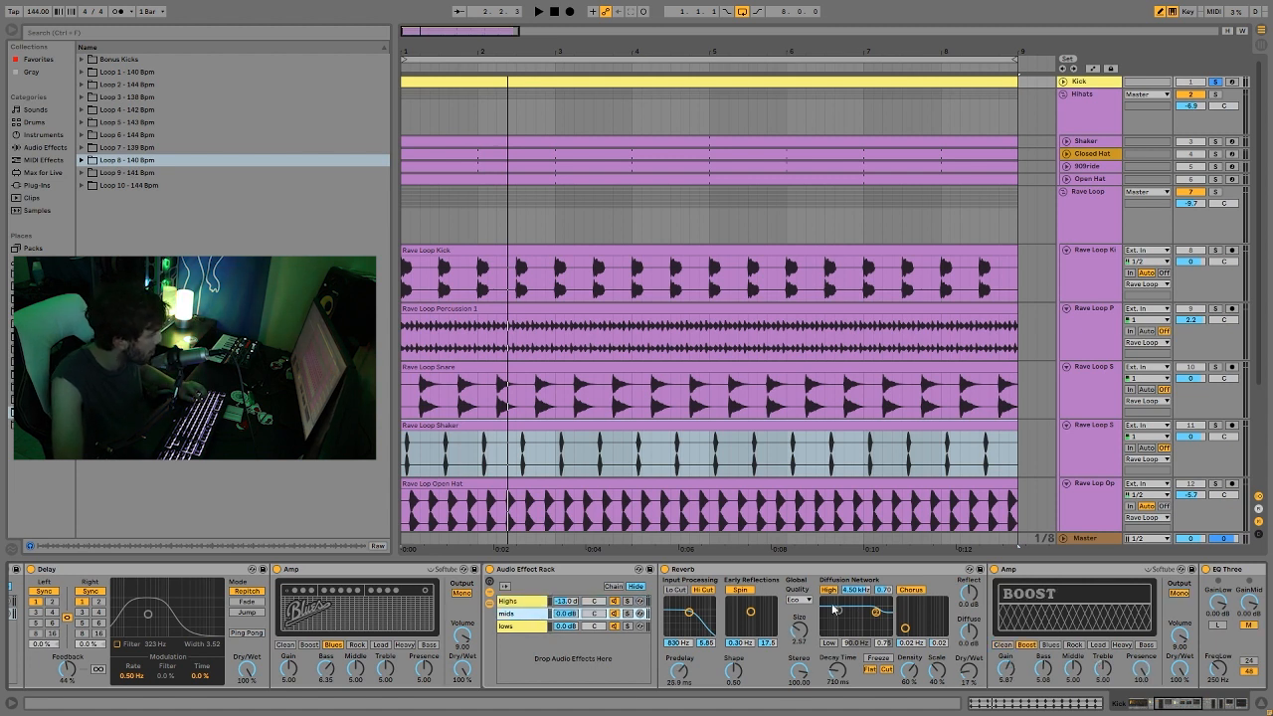
key("space")
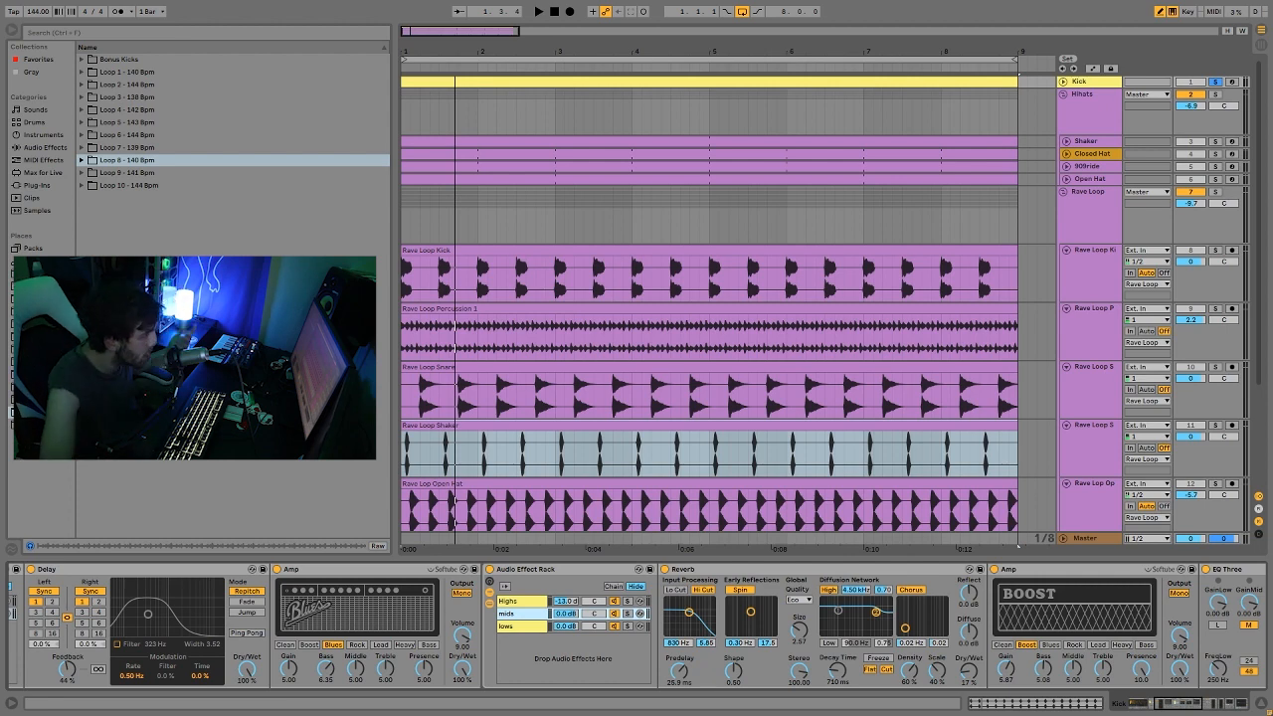
Step: Unsolo the Kick track and the kick rack's second chain, and play the full loop with all tracks
left_click(1218, 83)
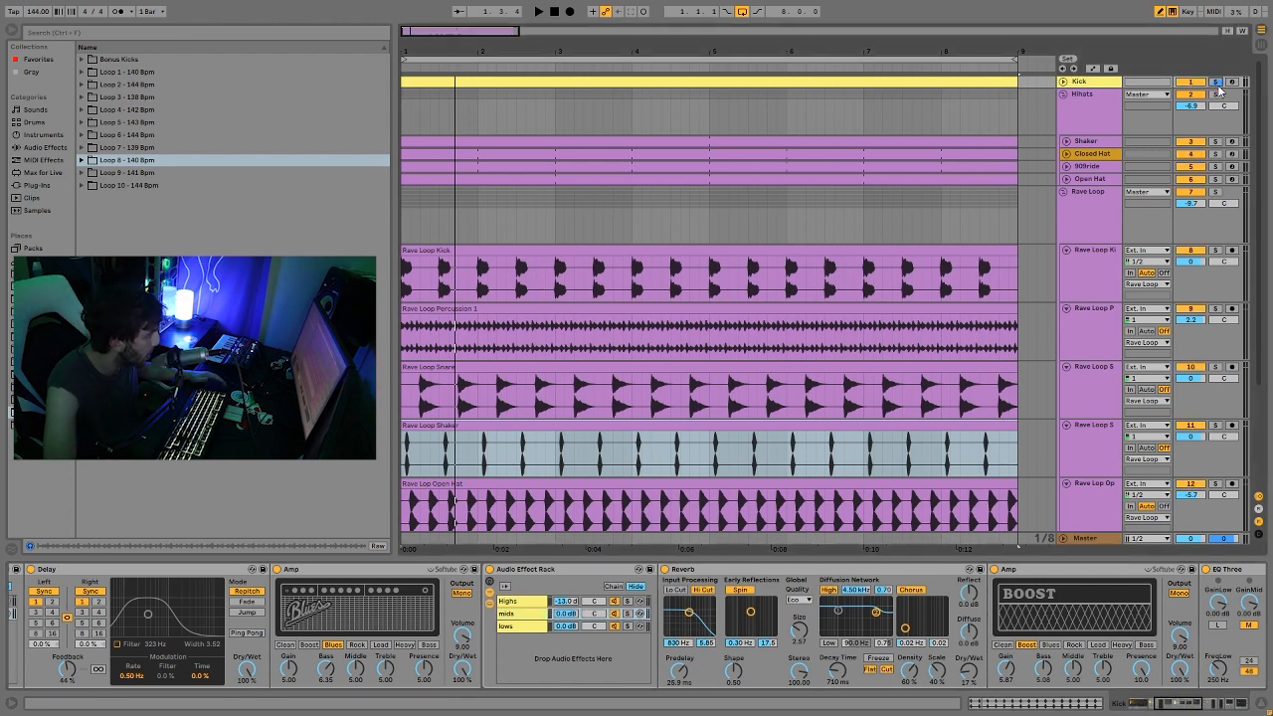
left_click(1141, 703)
left_click(644, 613)
key("space")
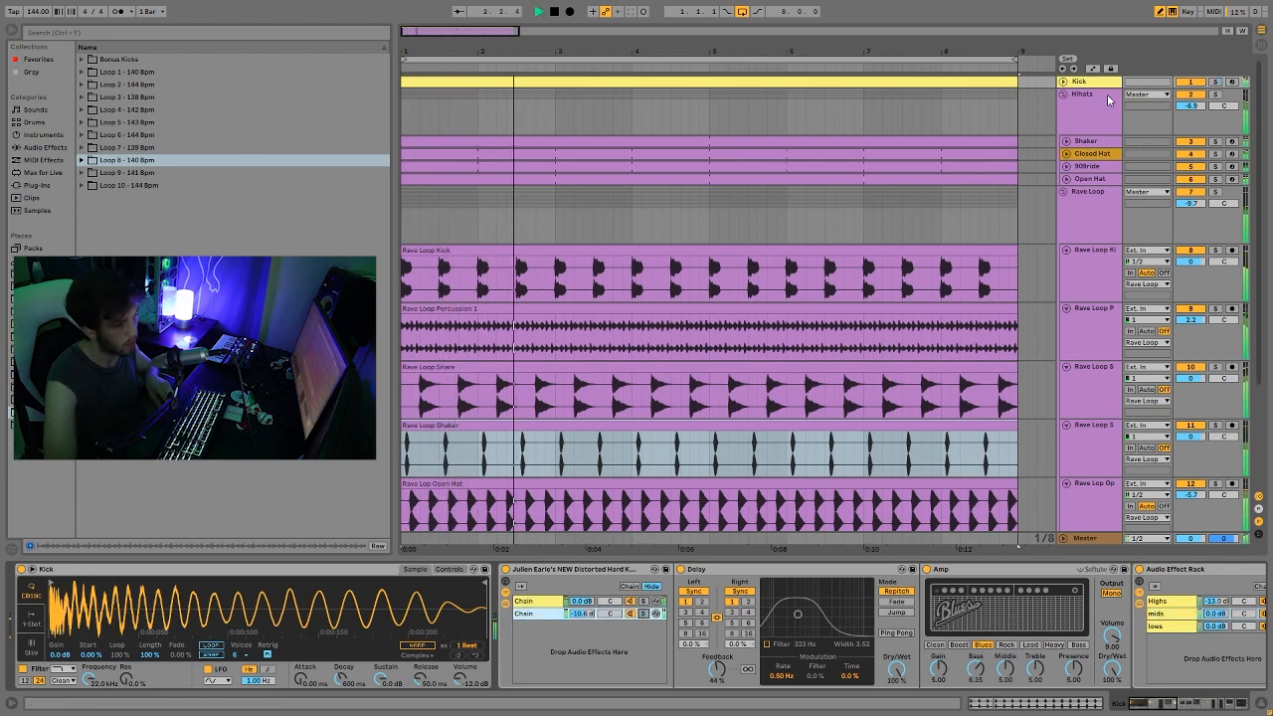
key("space")
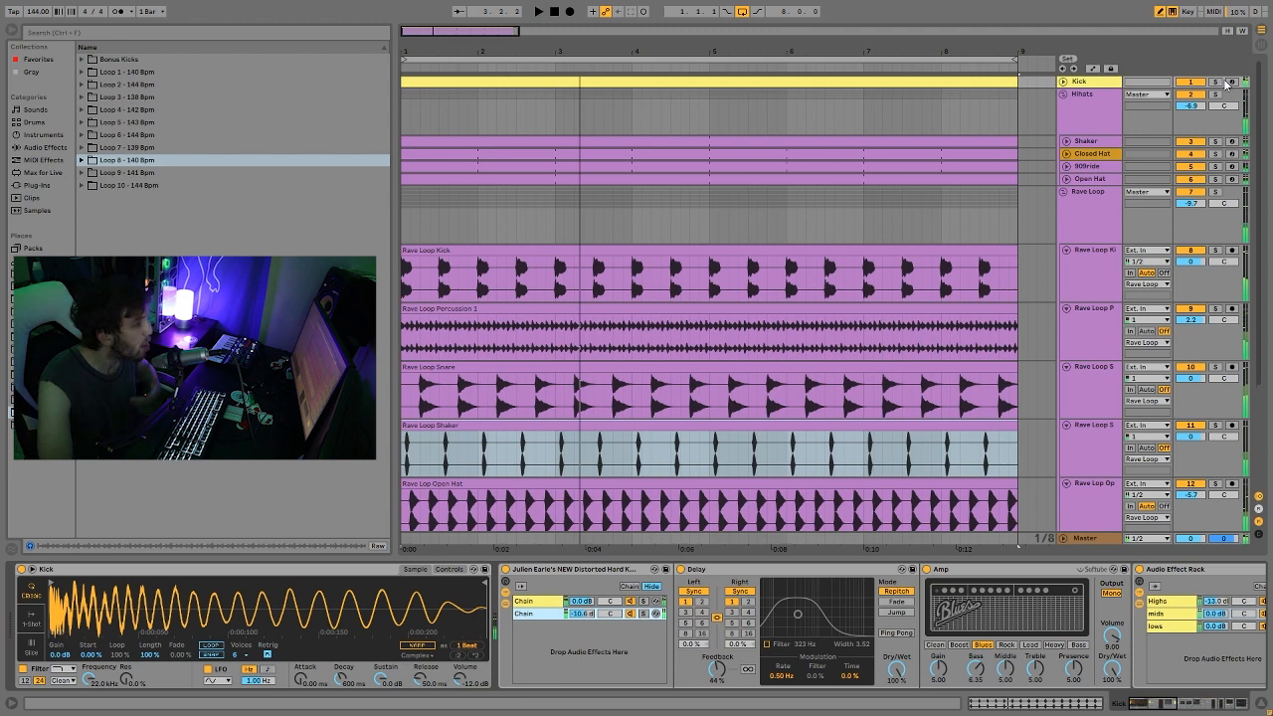
Step: Solo the Kick track again and examine the Reverb, Amp and EQ Three settings in the nested rack's frequency chains
left_click(1214, 81)
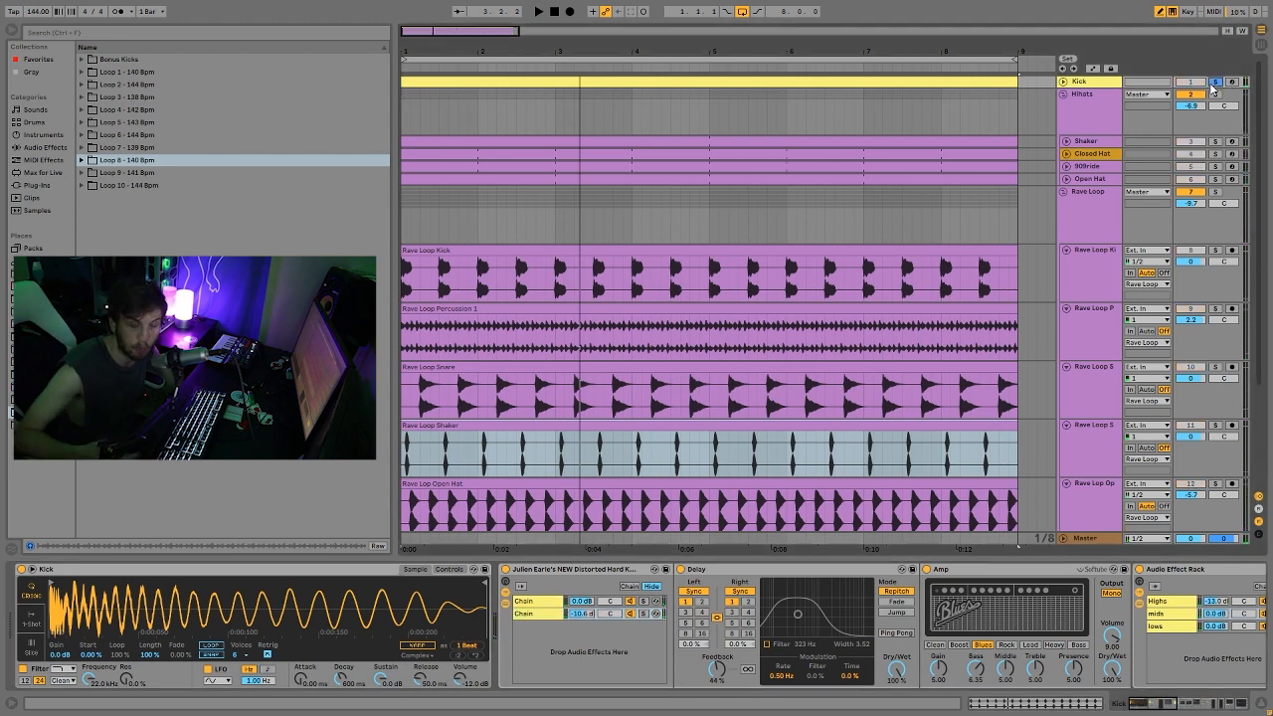
left_click_drag(1165, 703, 1183, 682)
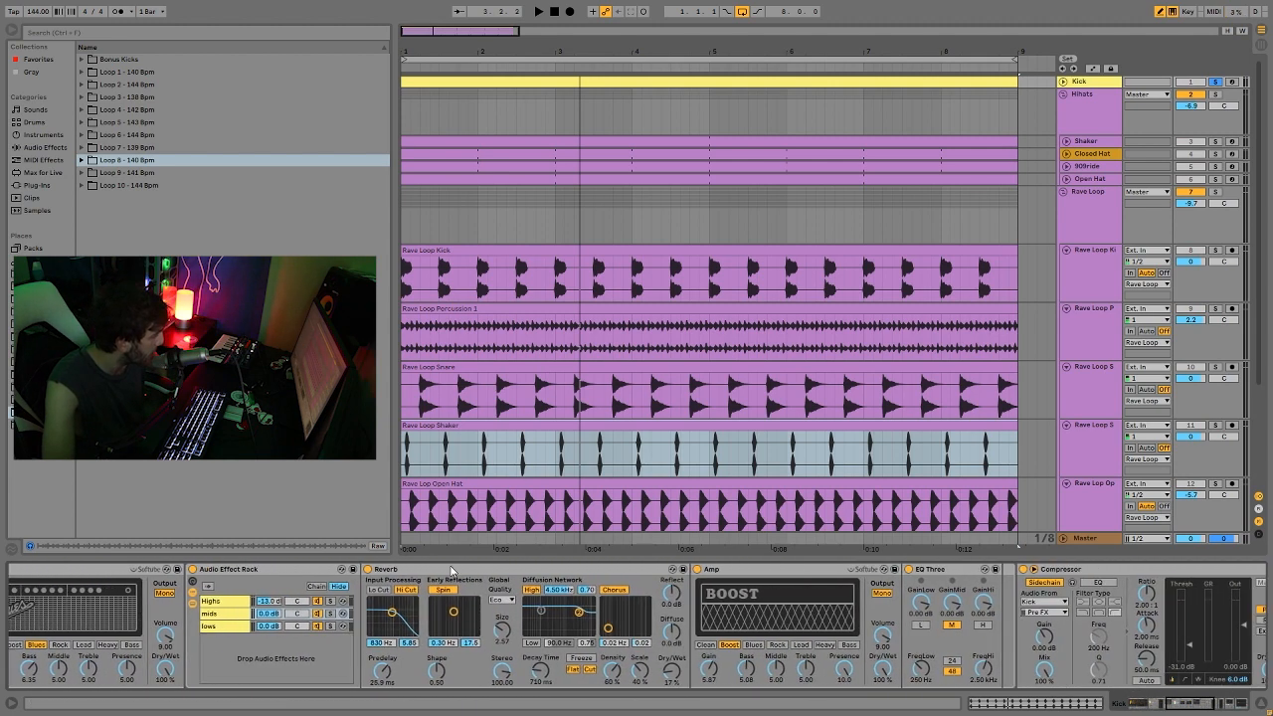
left_click(230, 605)
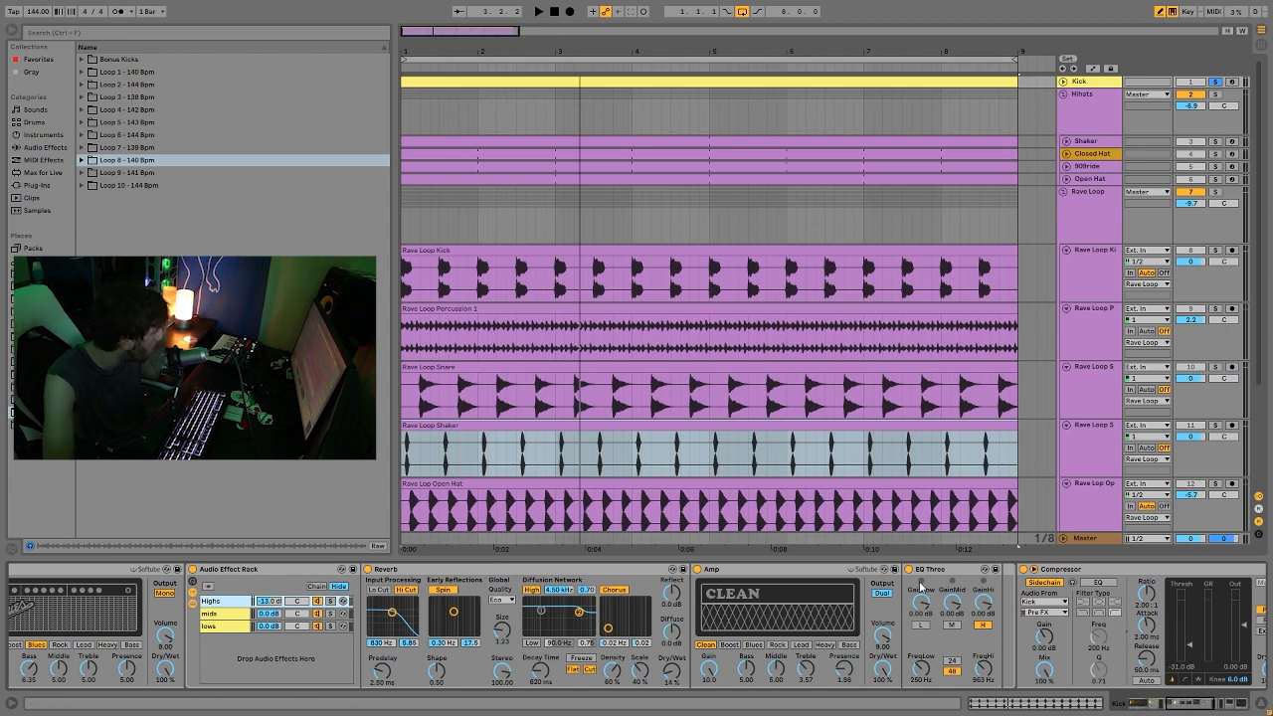
left_click(221, 624)
left_click(212, 603)
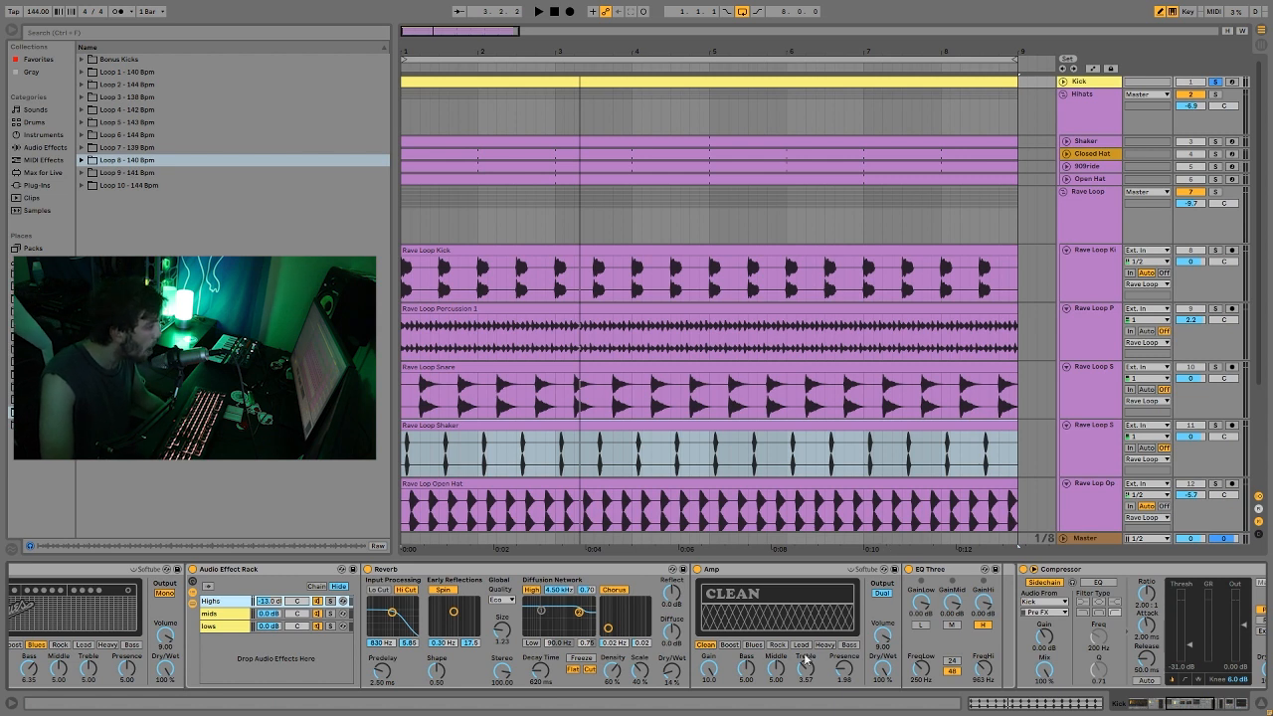
left_click(214, 615)
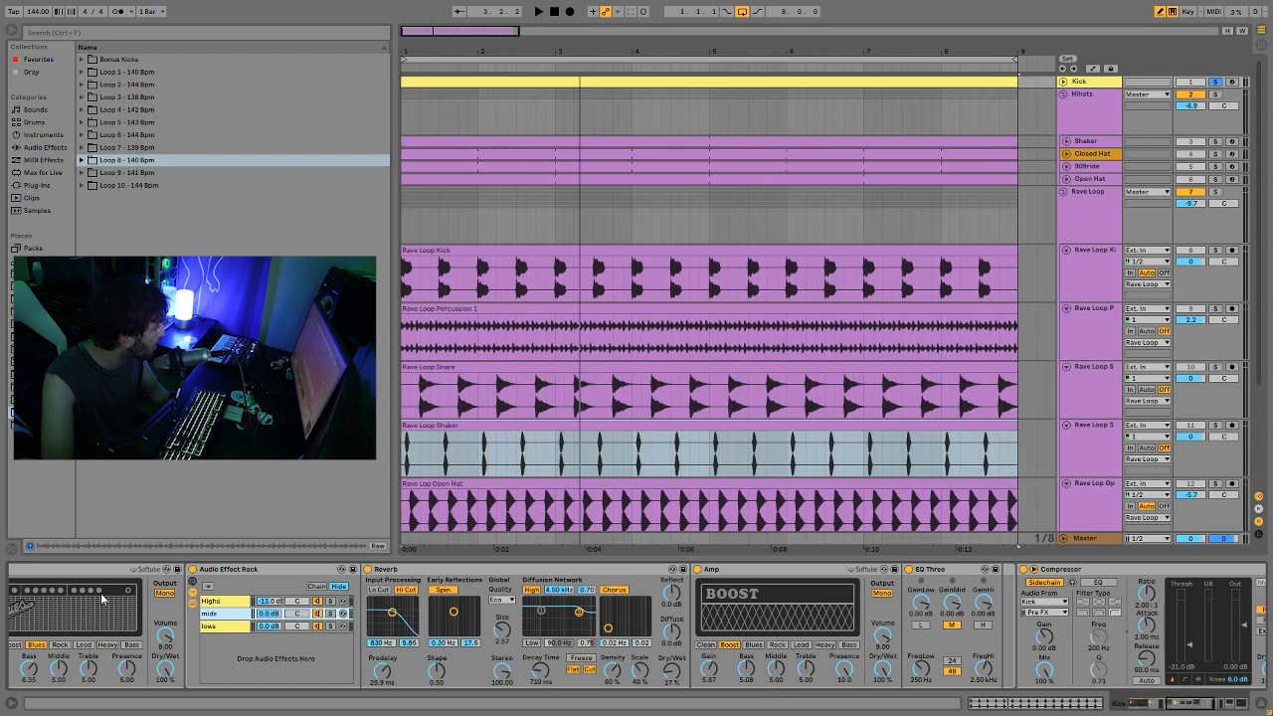
Step: Hide the devices inside the nested rack and the main kick rack to show the closing Compressor, Saturator and EQ Eight
left_click(192, 606)
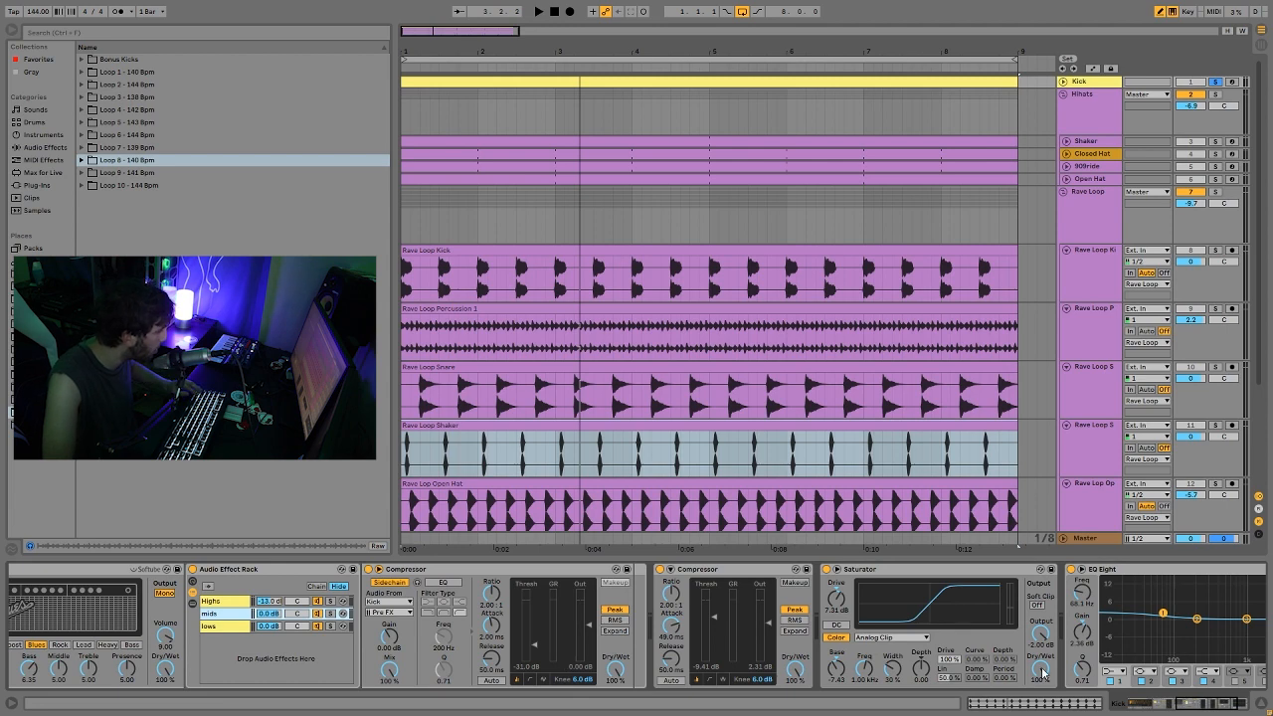
scroll(1041, 672, "left", 10)
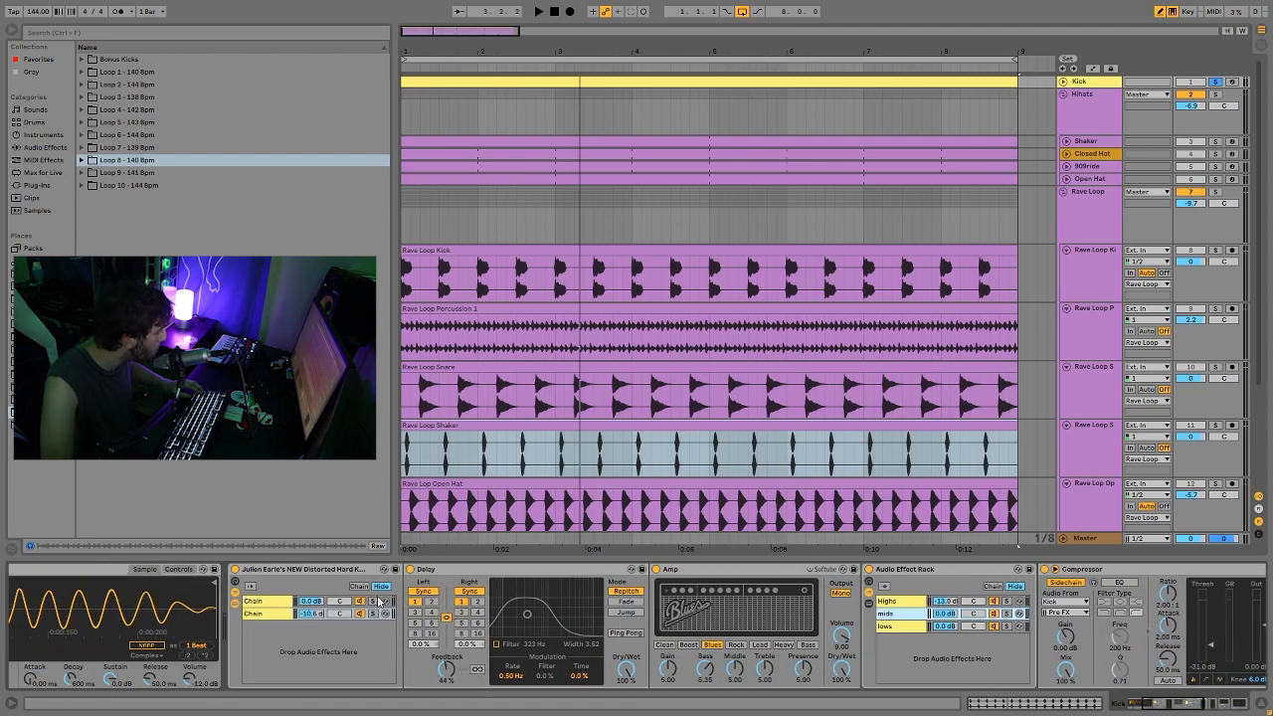
left_click(244, 602)
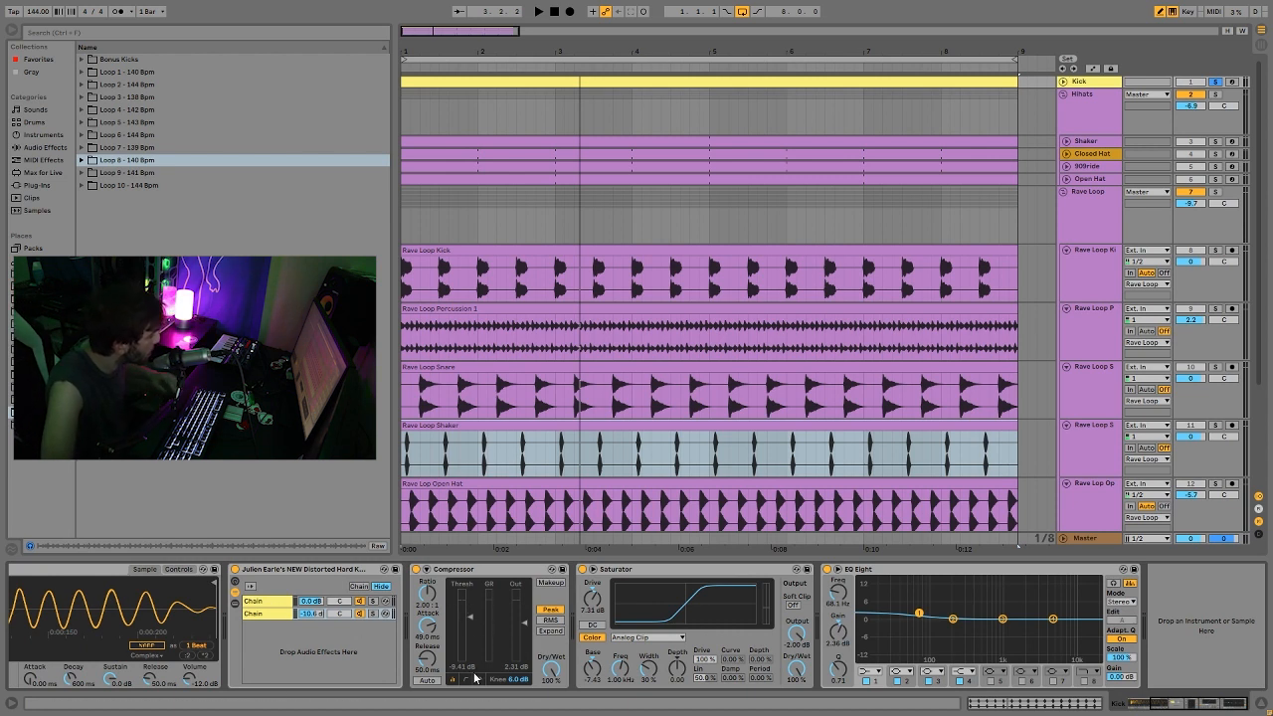
Step: Play the Kick with the Compressor after the rack bypassed, re-enabling it to compare the sound
key("space")
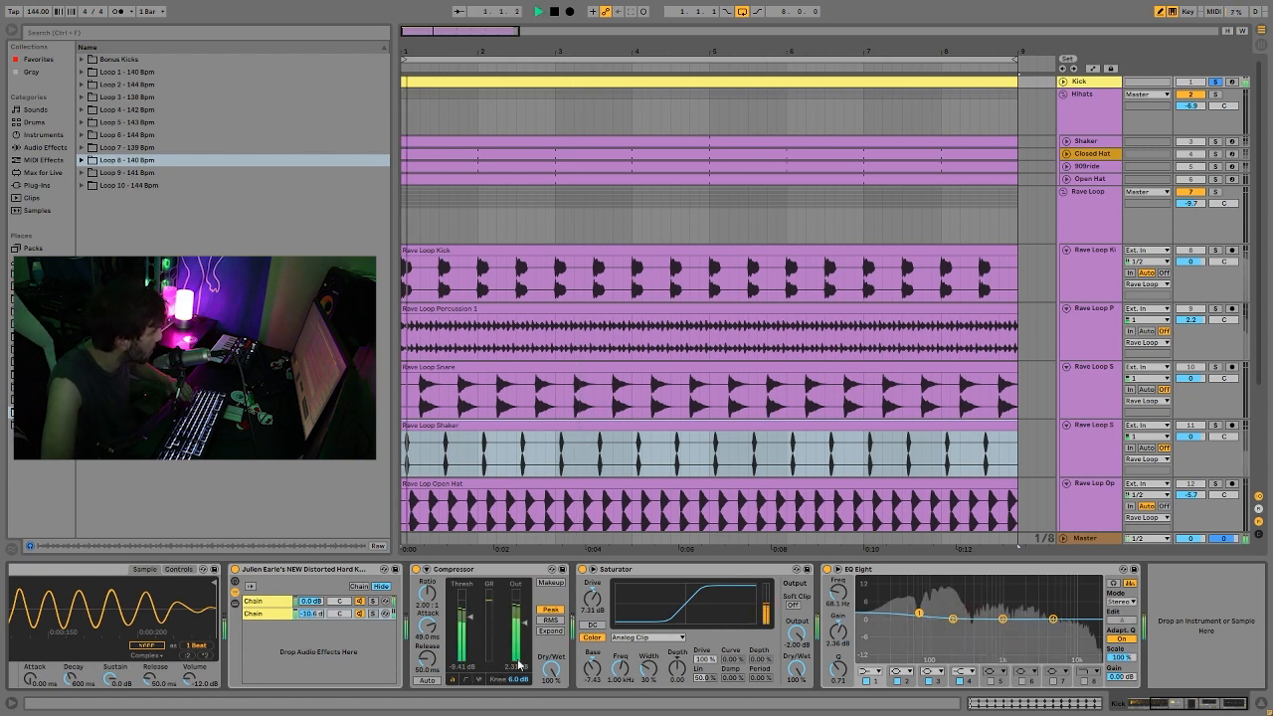
left_click(415, 570)
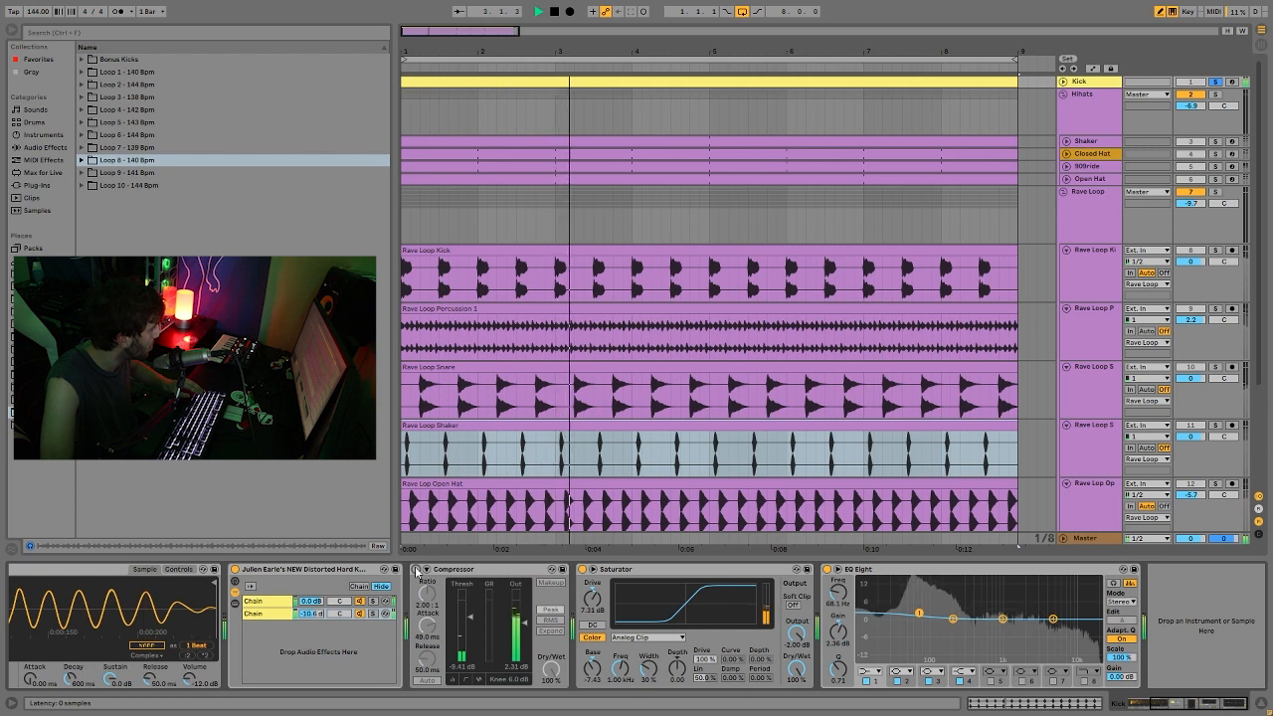
left_click(416, 570)
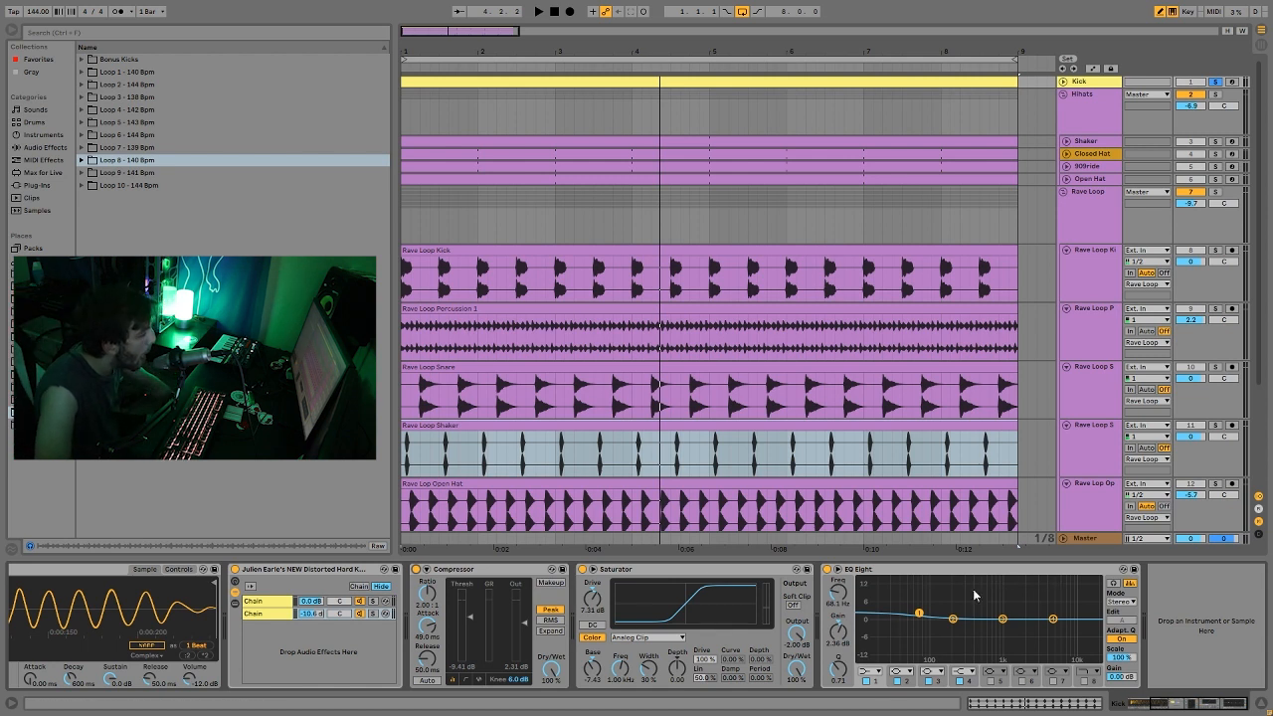
Step: Add the Rave Loop group to the solo and play it together with the Kick twice
left_click(1216, 192)
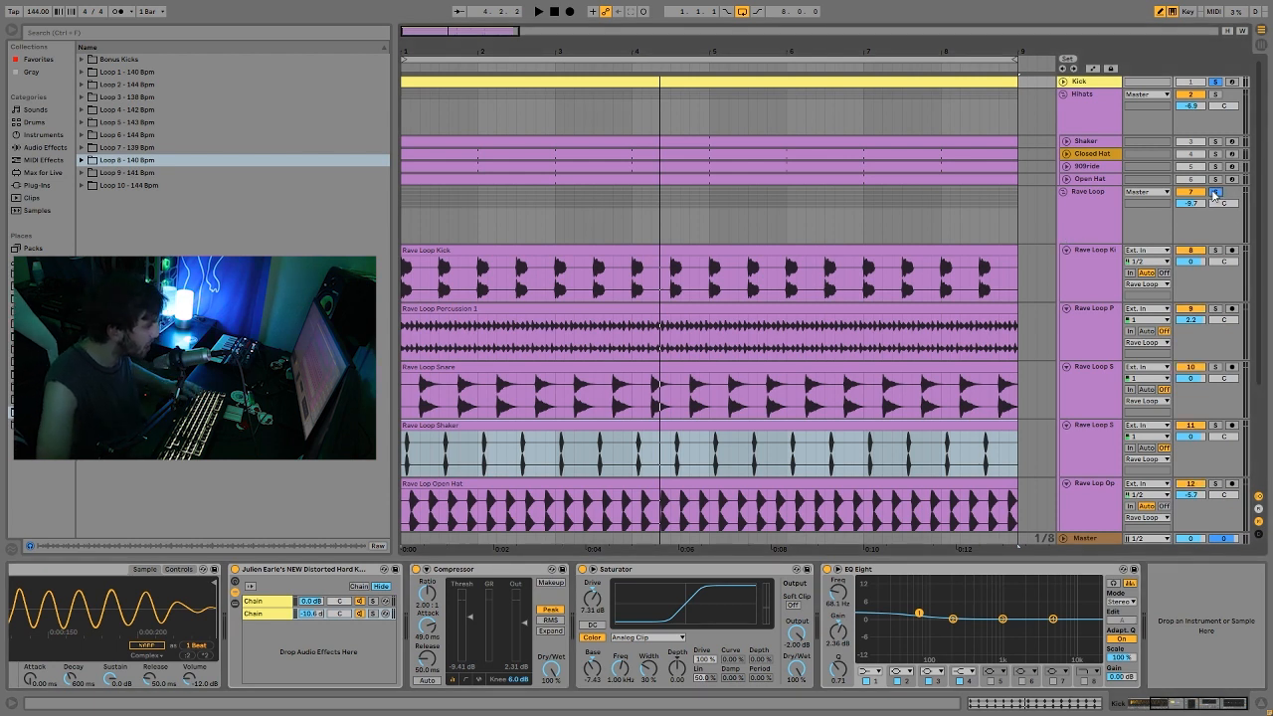
key("space")
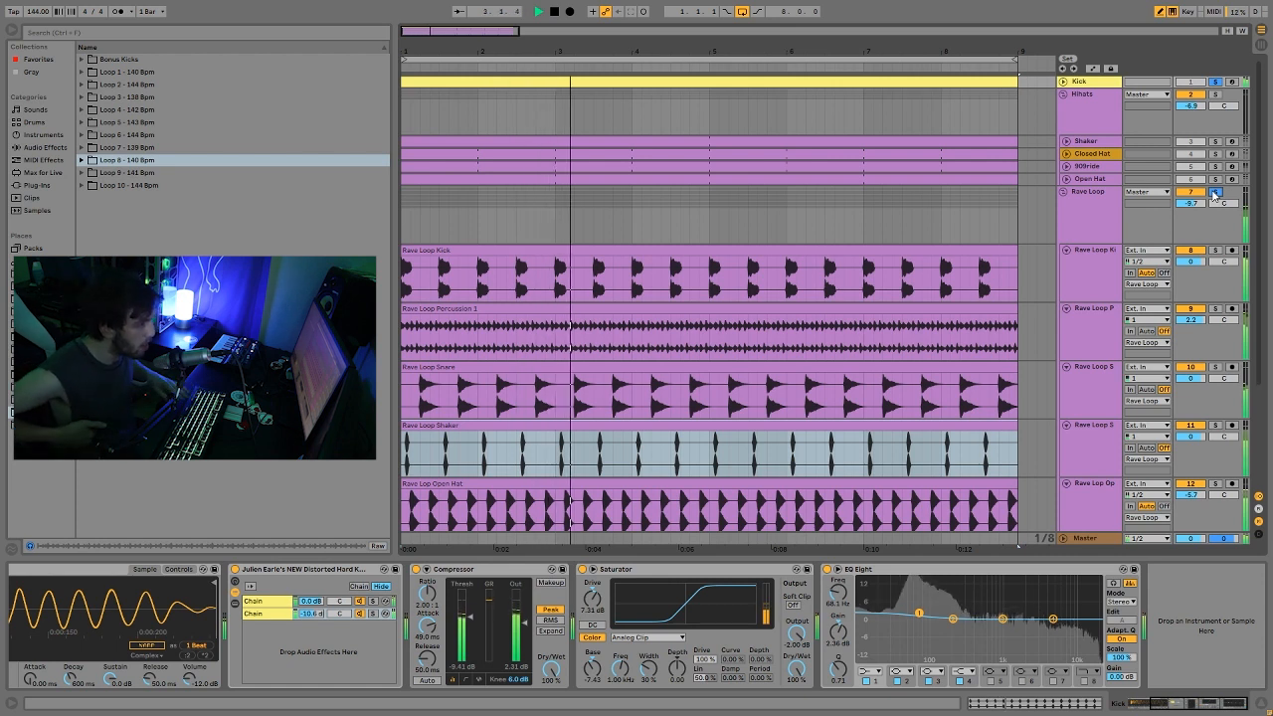
key("space")
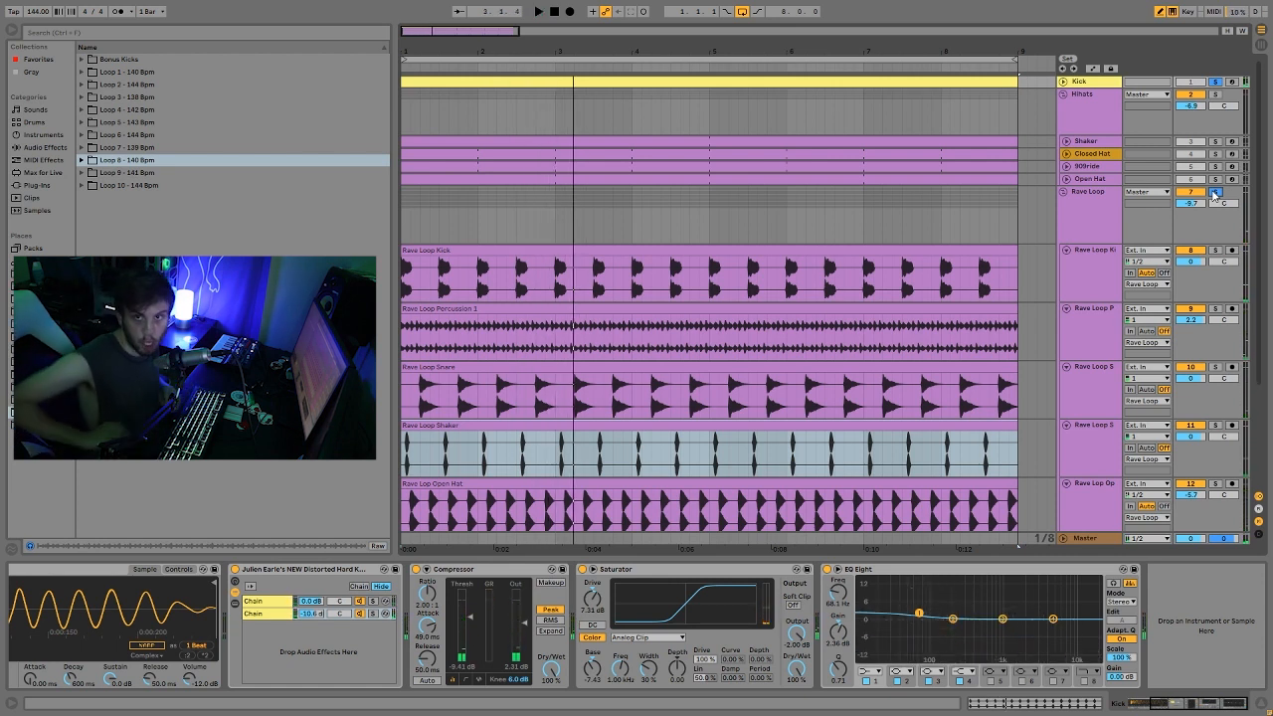
key("space")
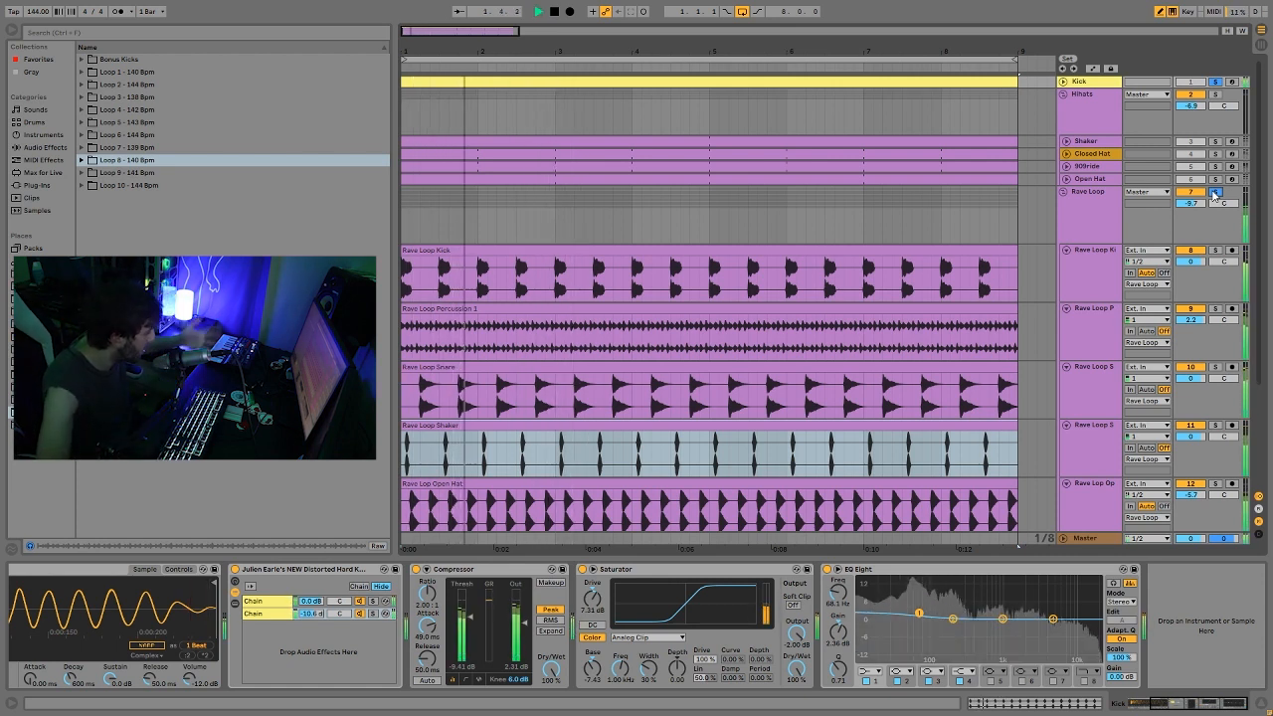
key("space")
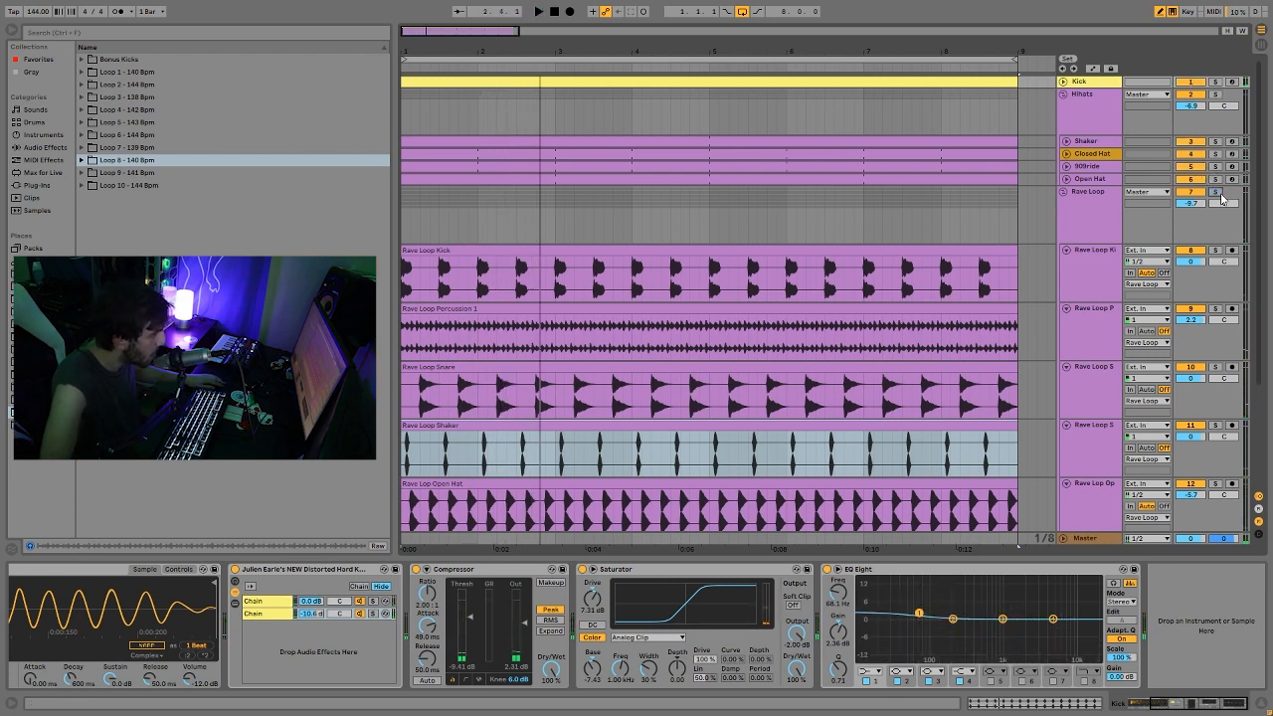
Step: Play the full loop with no track soloed, then stop playback
key("space")
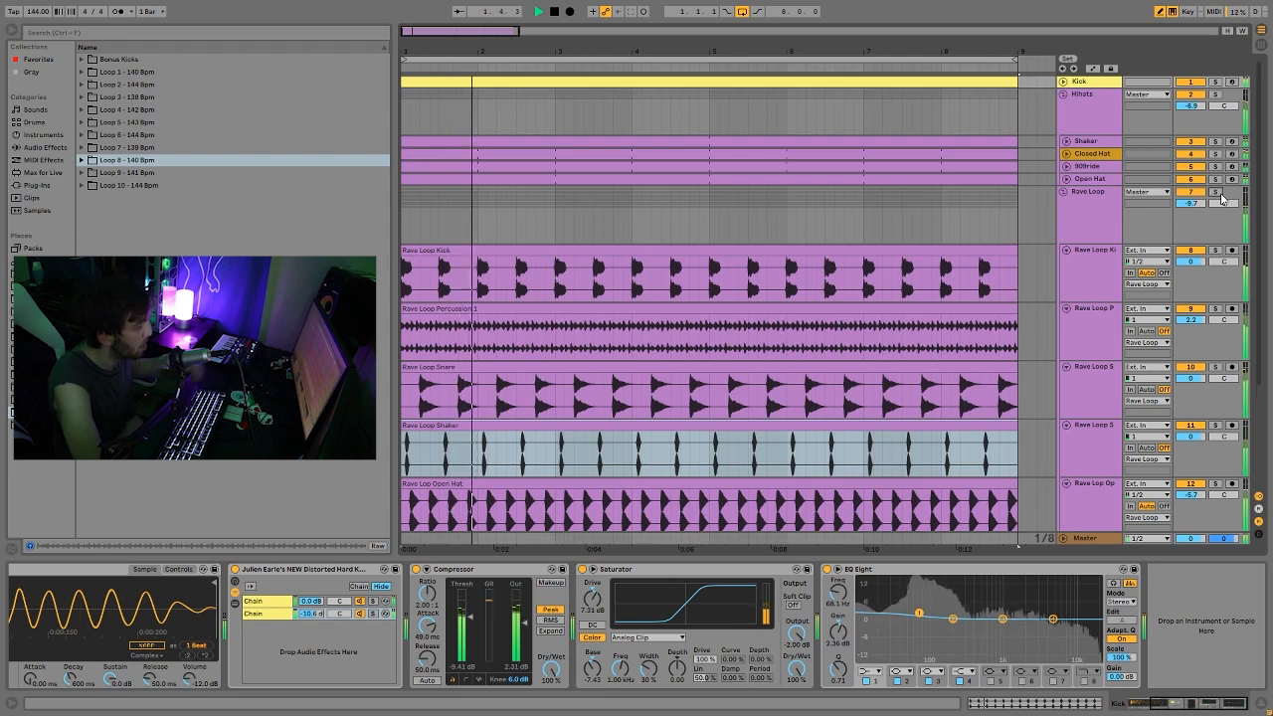
scroll(1204, 249, "down", 5)
scroll(1173, 310, "up", 3)
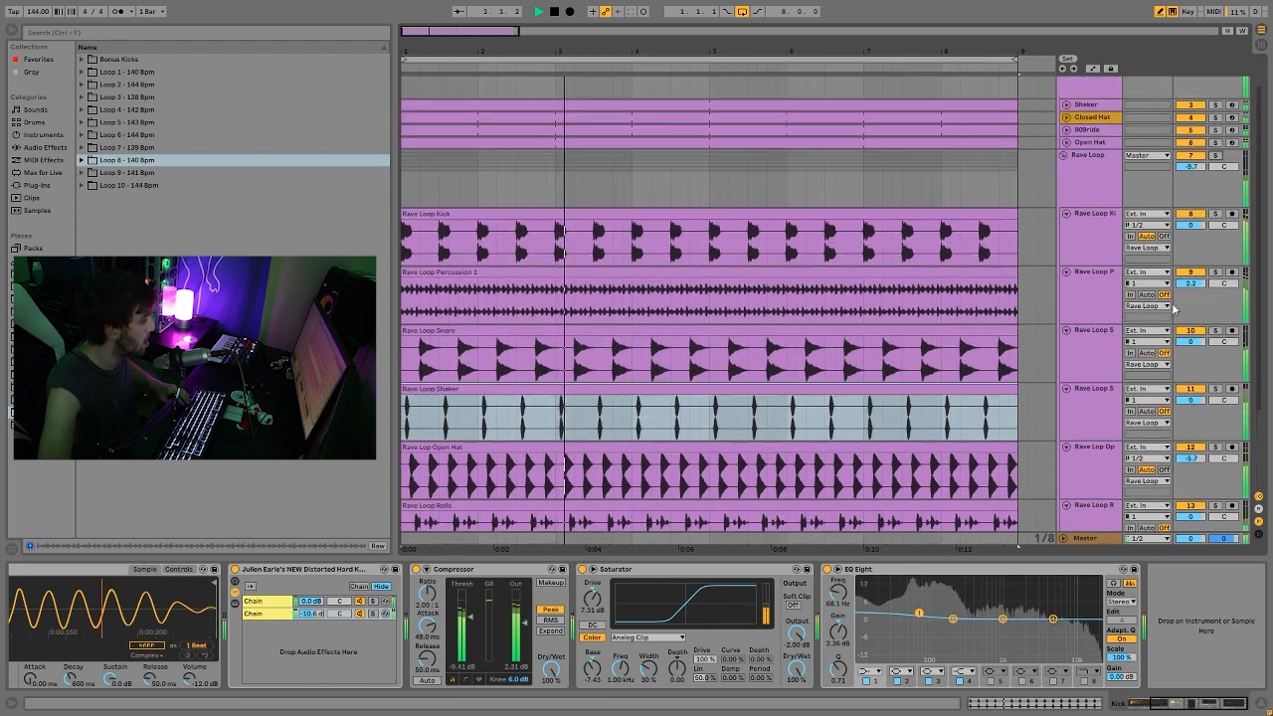
scroll(1174, 311, "up", 1)
key("space")
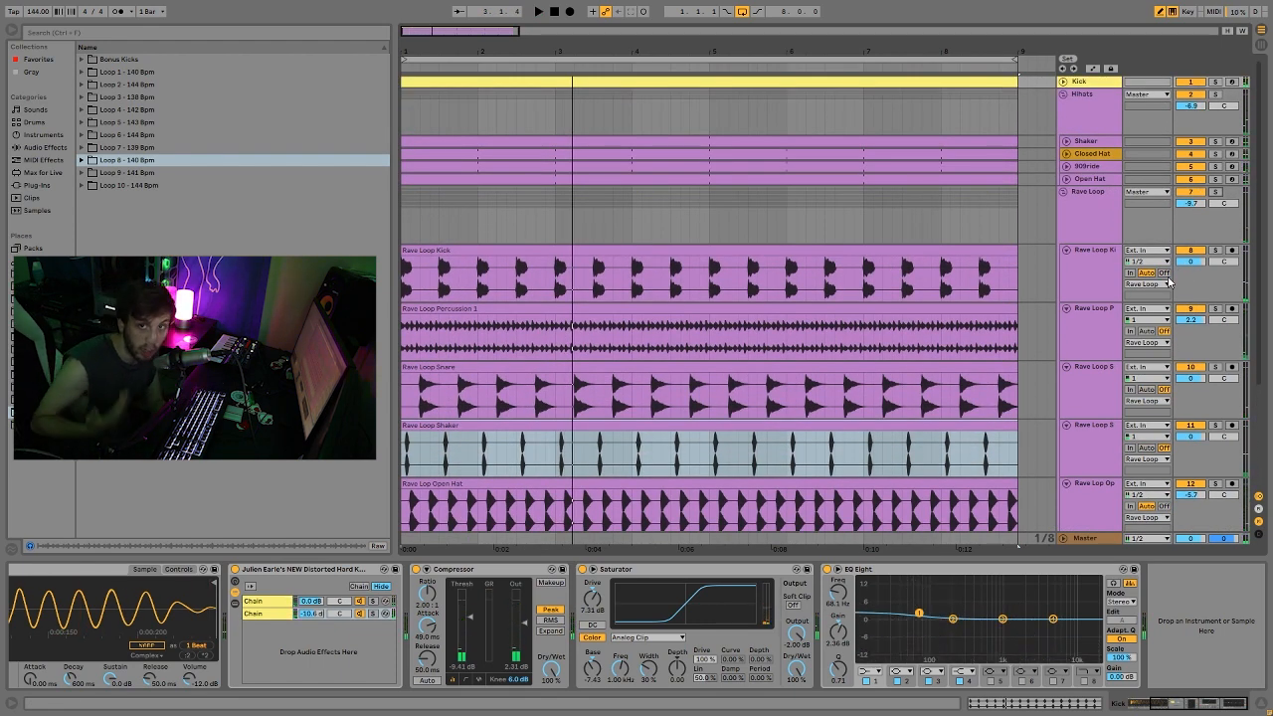
Step: Play the soloed Hihats group, isolating its Shaker, Closed Hat and Open Hat tracks one after another before restoring the whole group
left_click(1099, 112)
key("space")
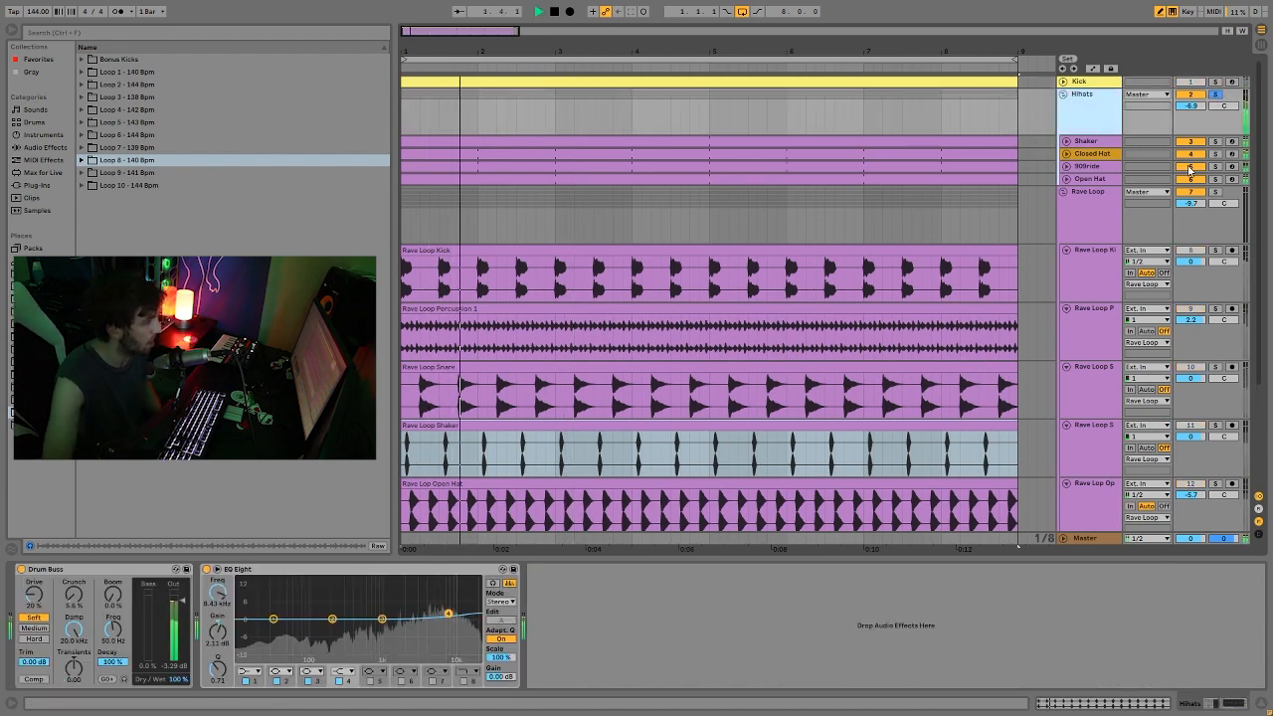
left_click(1216, 143)
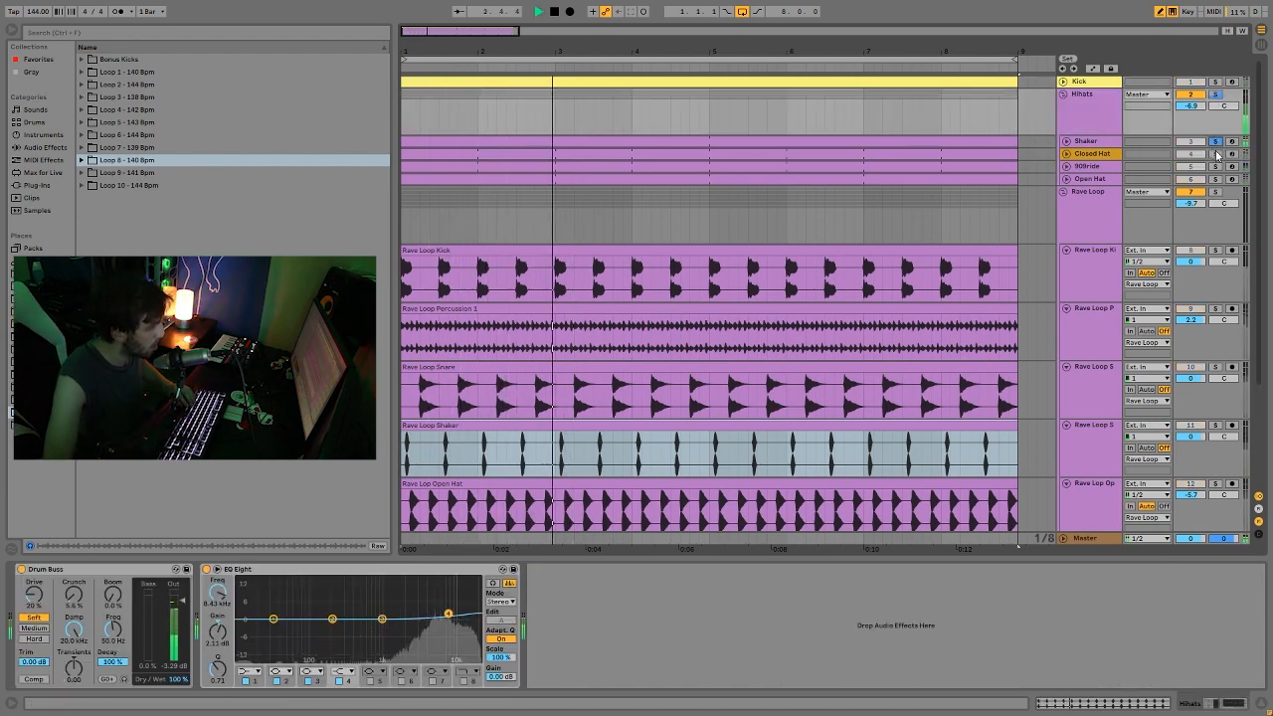
left_click(1216, 155)
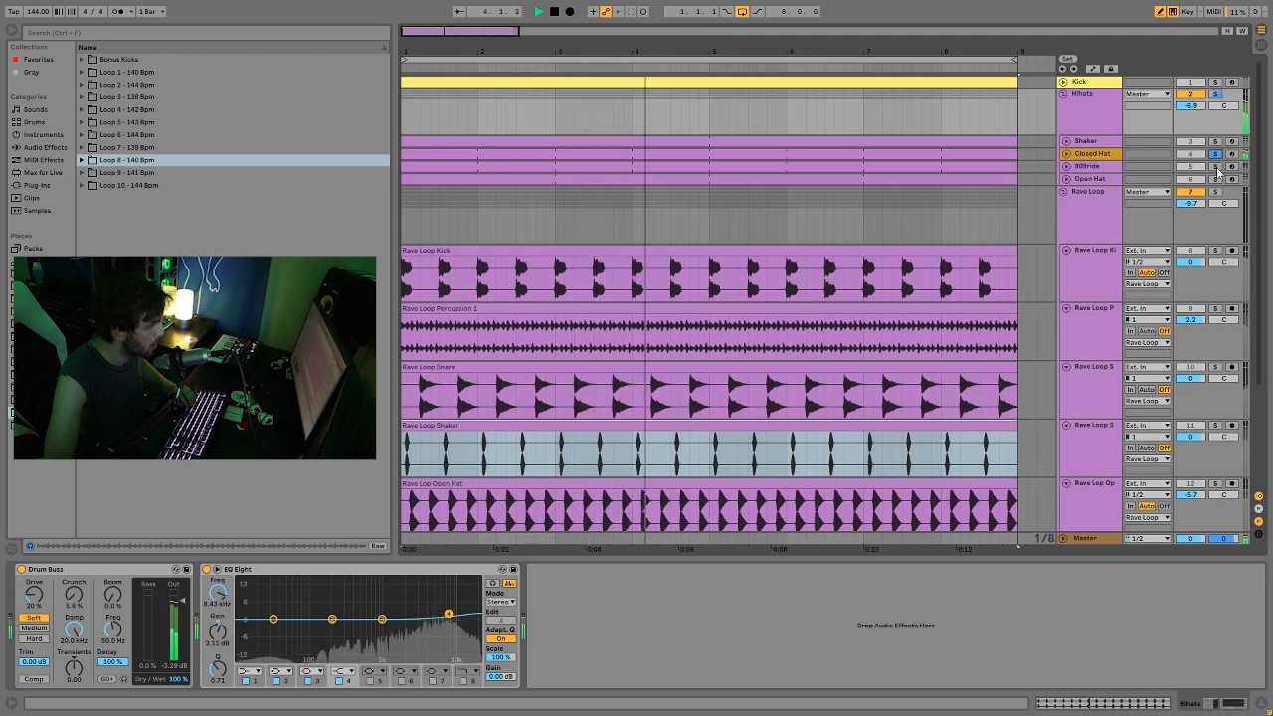
left_click(1216, 179)
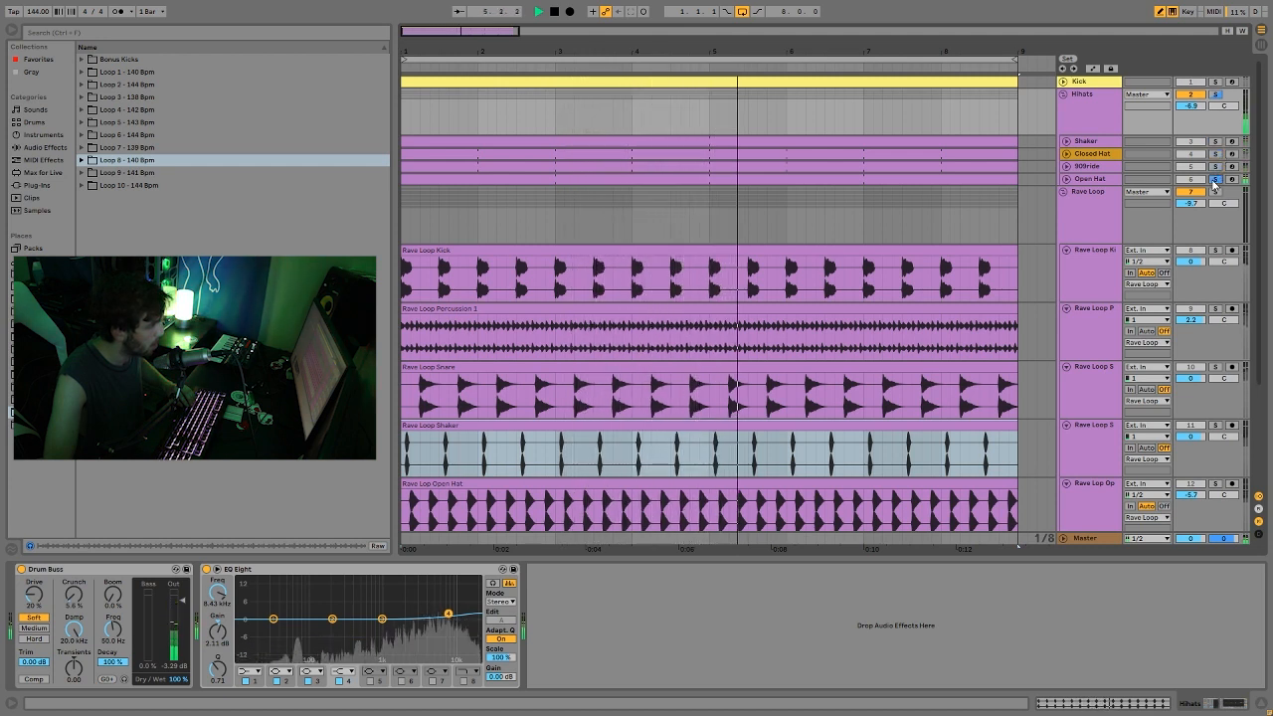
left_click(1215, 95)
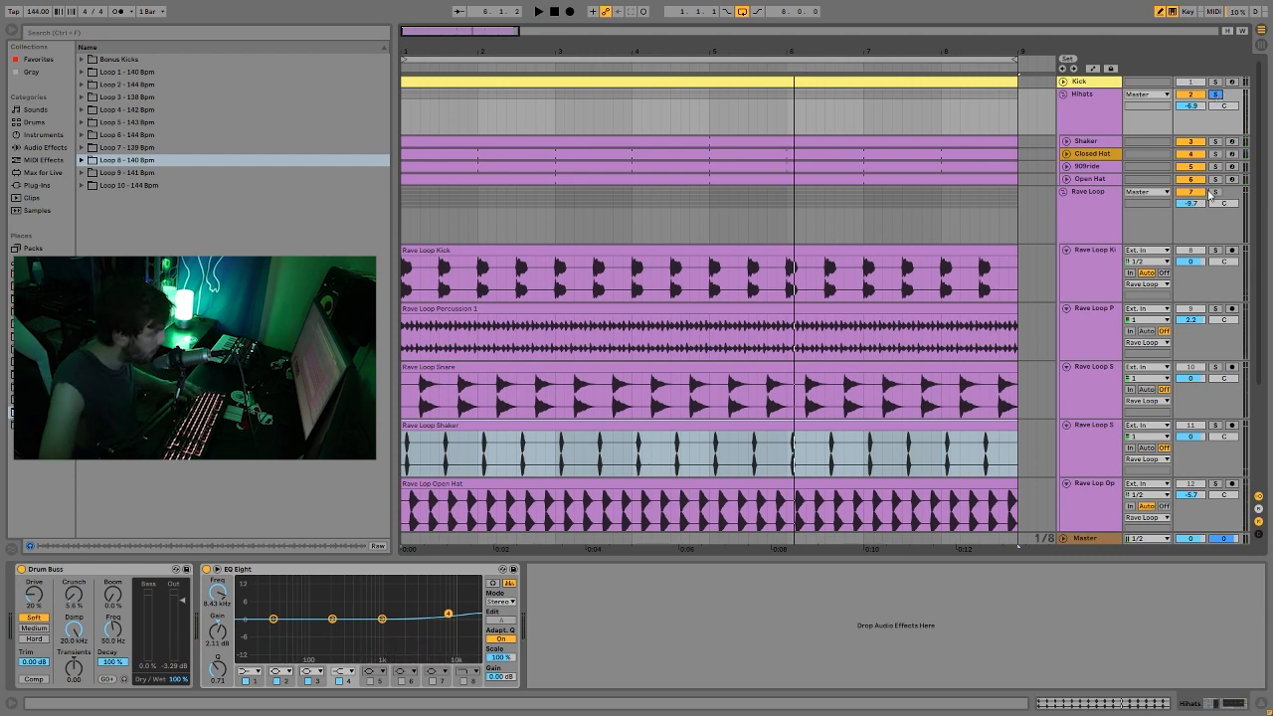
Step: Play the Hihats group together with the soloed Rave Loop group, then select the Hihats group
key("space")
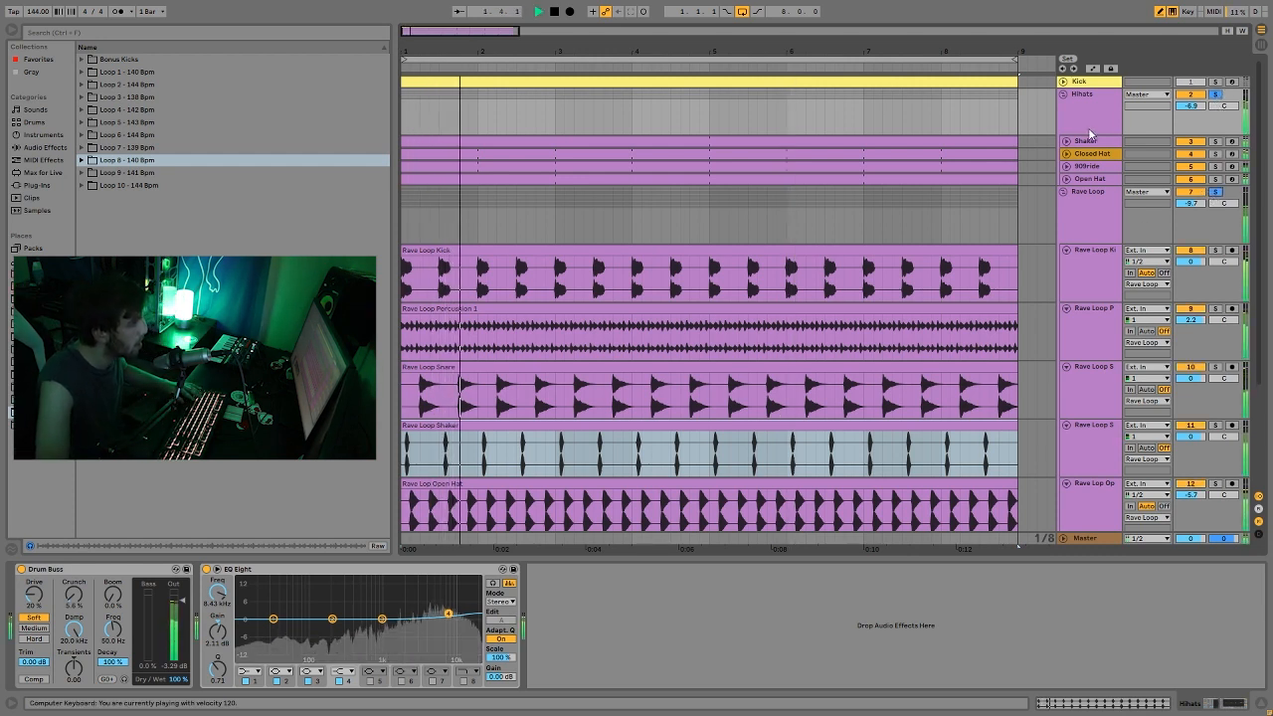
key("space")
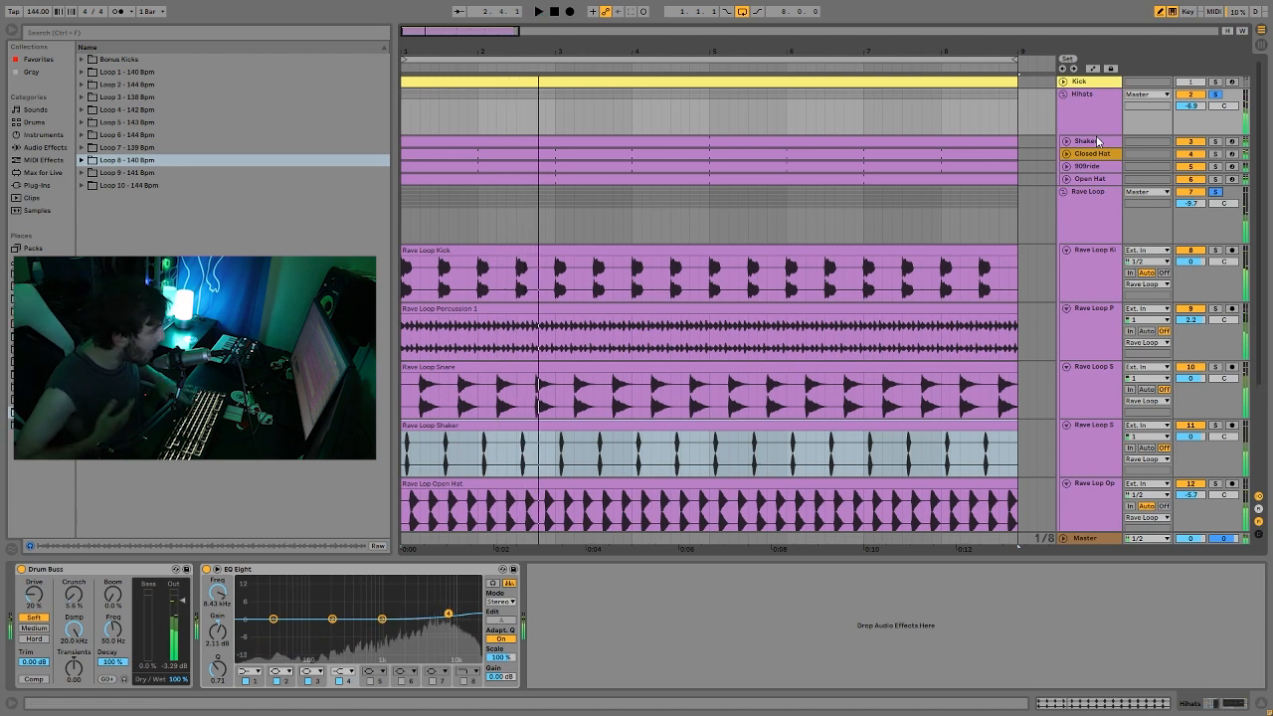
left_click(1161, 111)
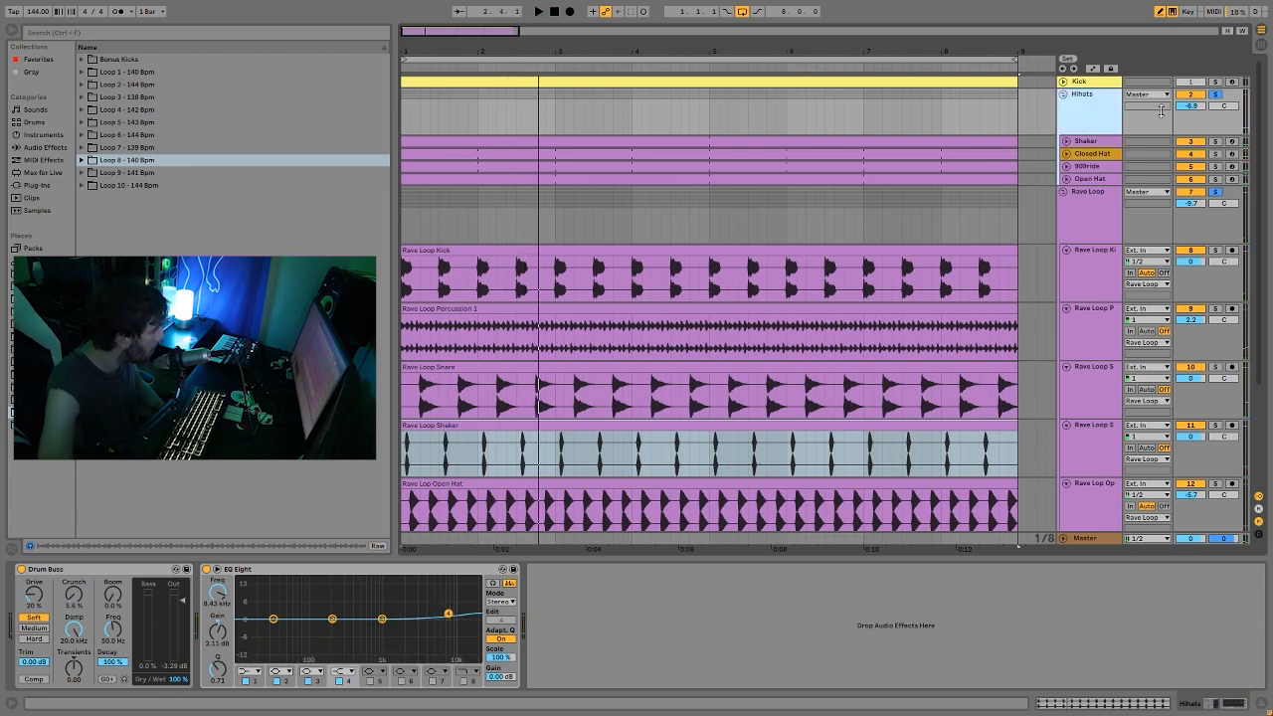
Step: Solo the Snare track below the rave loop layers and play it alone with its Simpler and Drum Buss devices shown
left_click(1214, 193)
scroll(1072, 289, "down", 5)
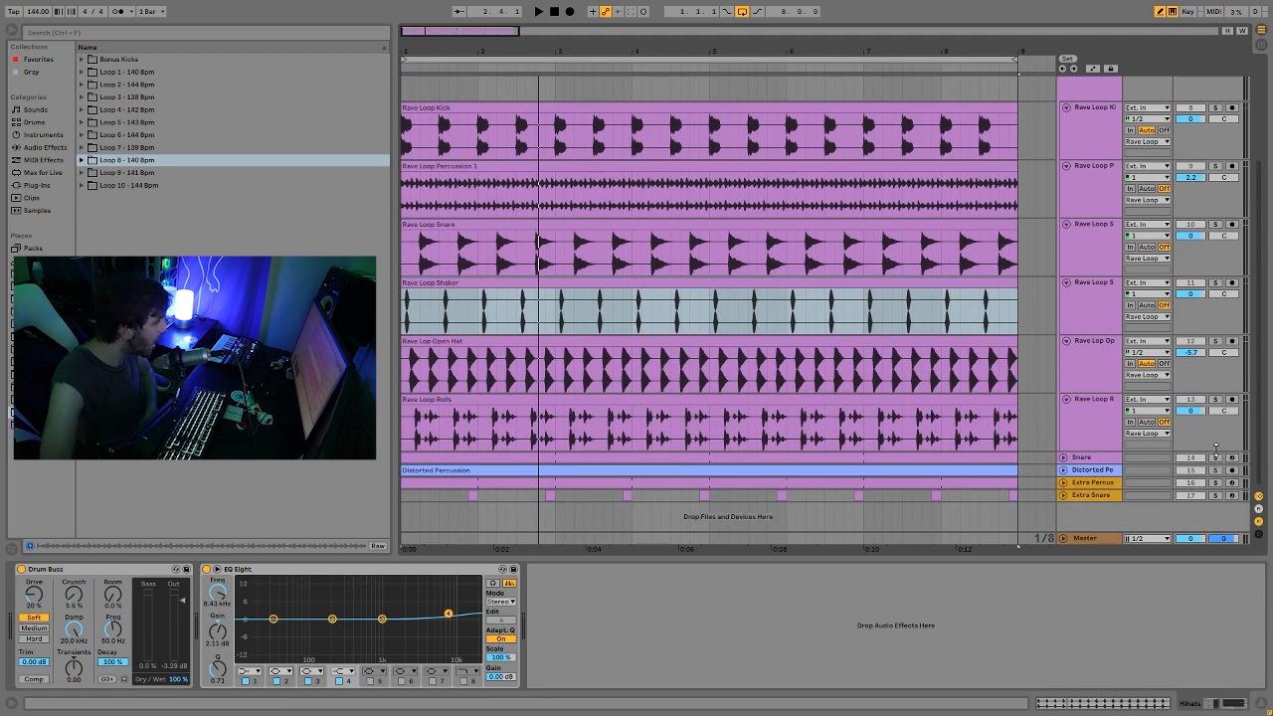
key("space")
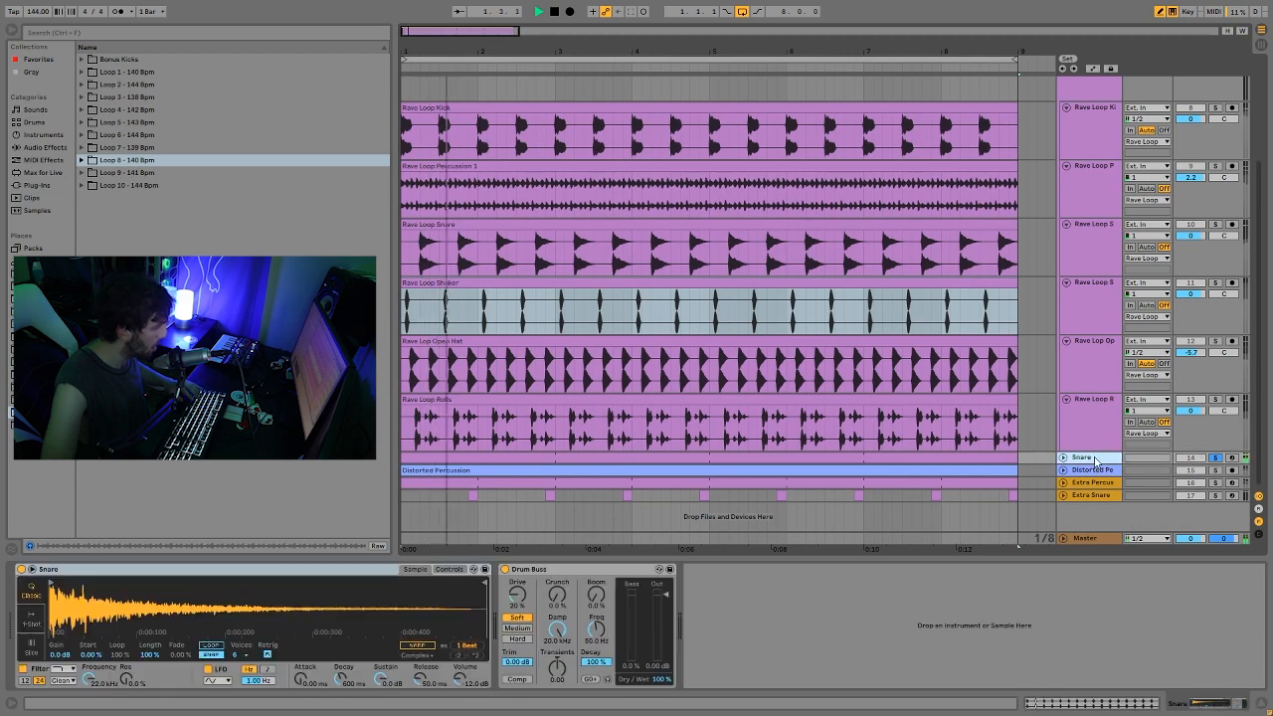
left_click(1165, 459)
scroll(1172, 428, "up", 3)
key("space")
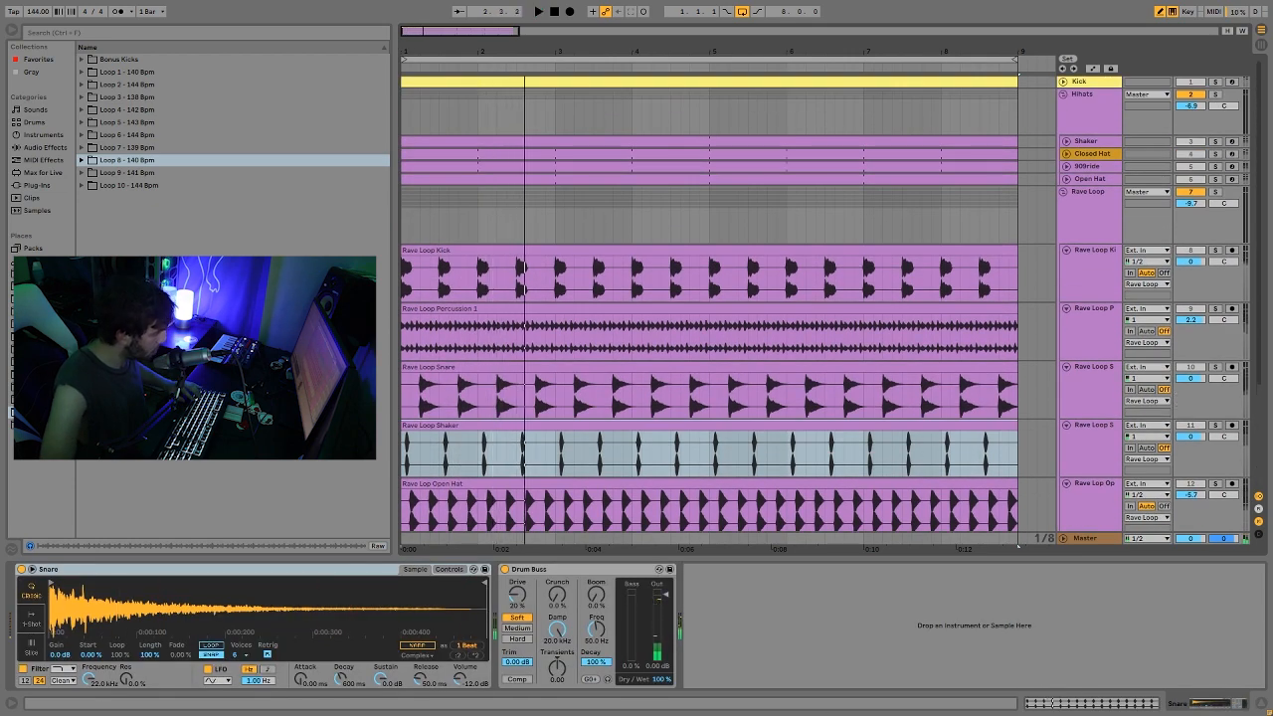
Step: Play the soloed Snare together with the Rave Loop group, then stop playback
key("space")
scroll(1184, 204, "down", 4)
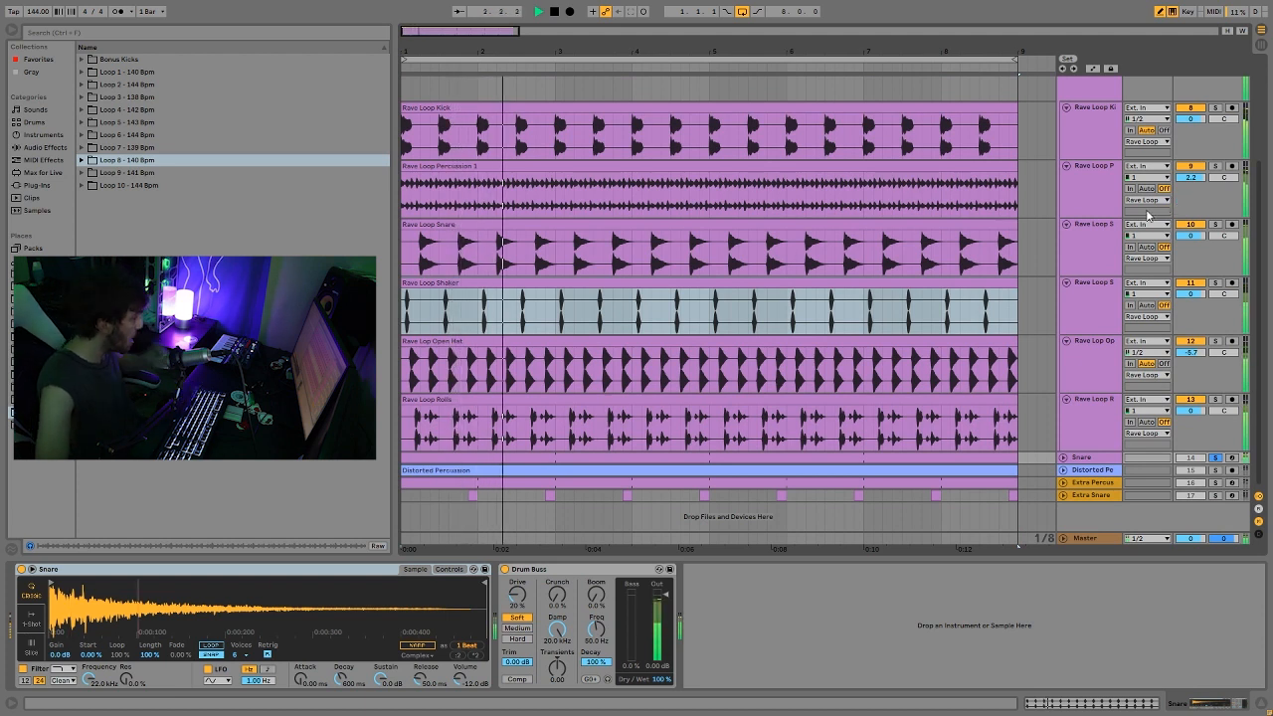
key("space")
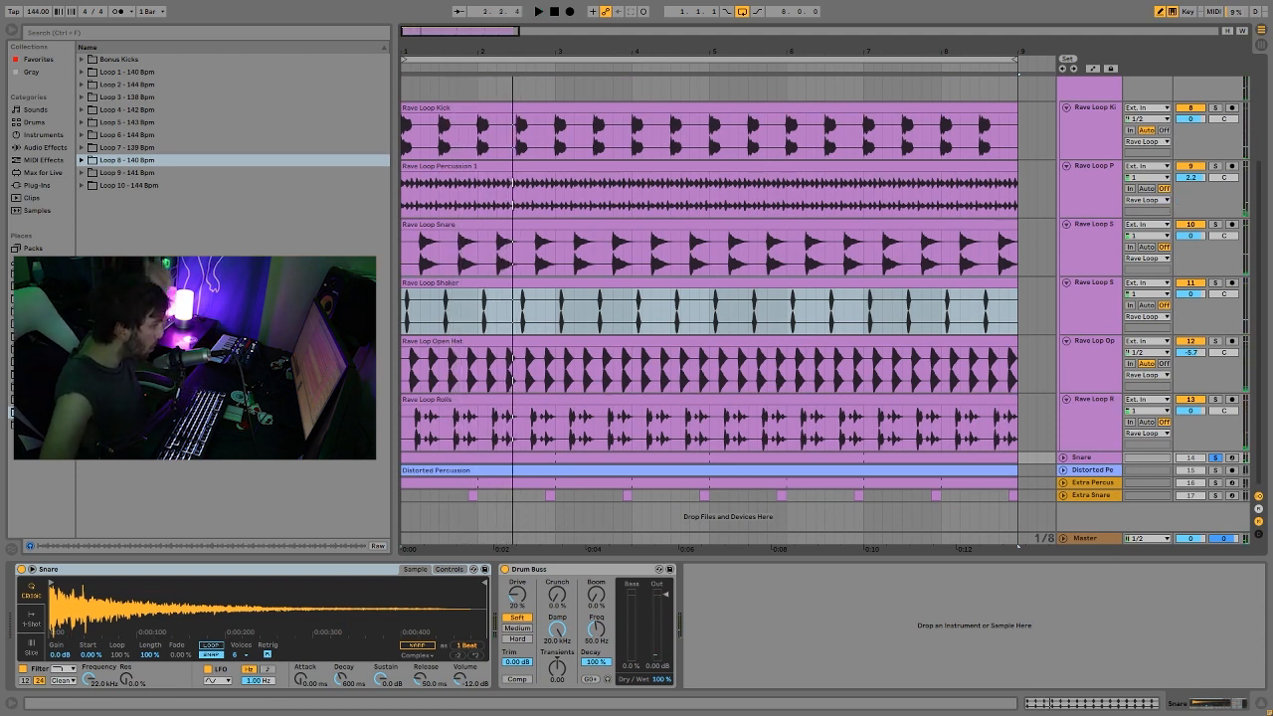
Step: Solo Extra Percussion and Extra Snare, unfold both tracks to show their MIDI patterns, and play them twice
left_click(1214, 483)
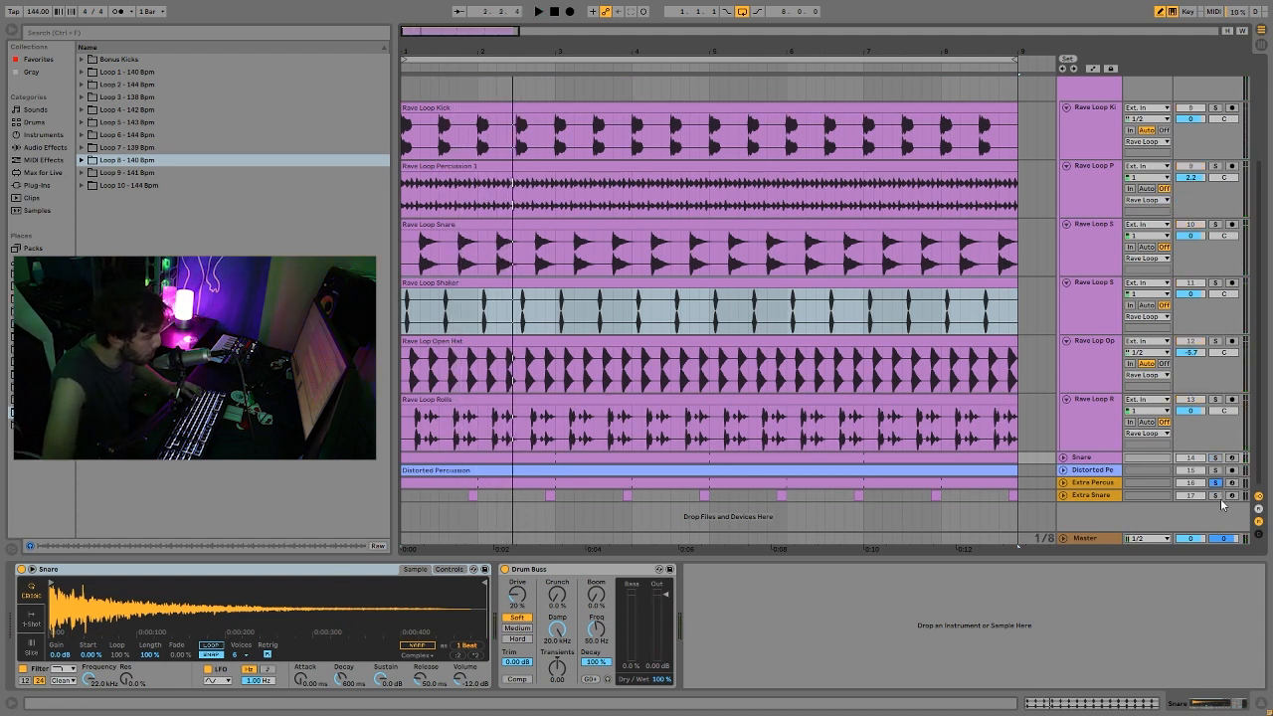
key("space")
left_click(1063, 496)
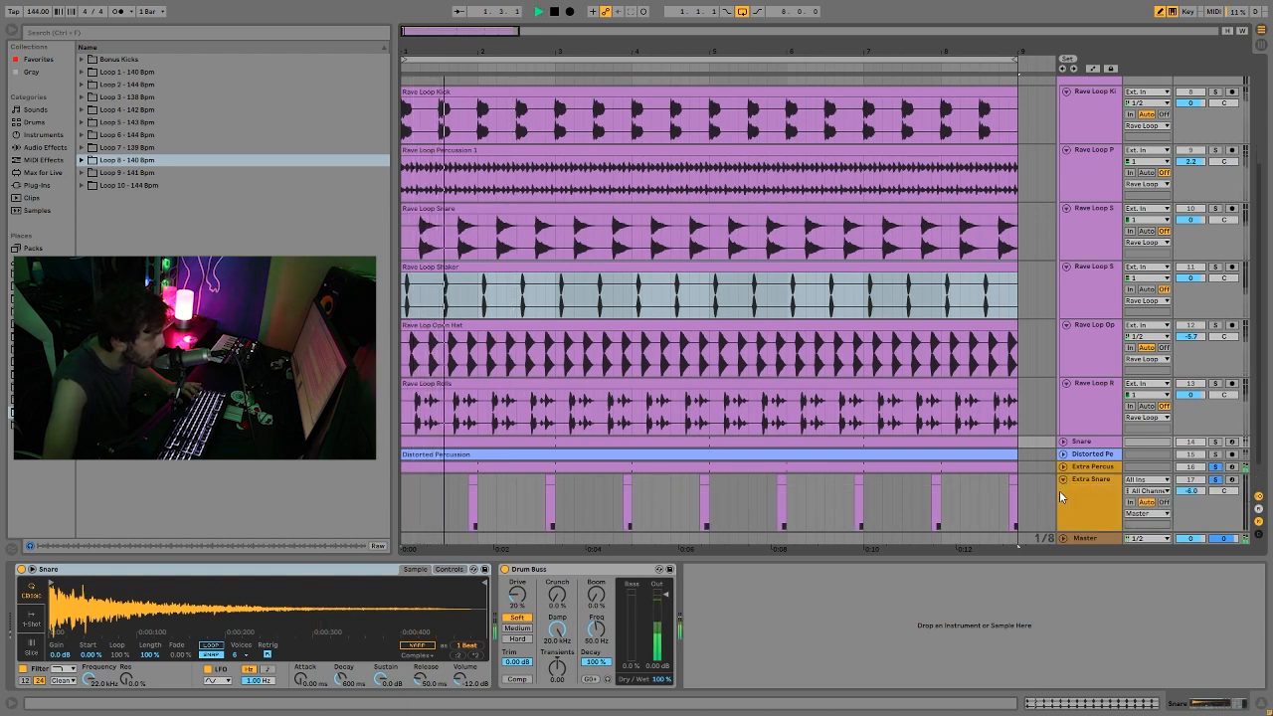
left_click(1063, 472)
left_click(1063, 467)
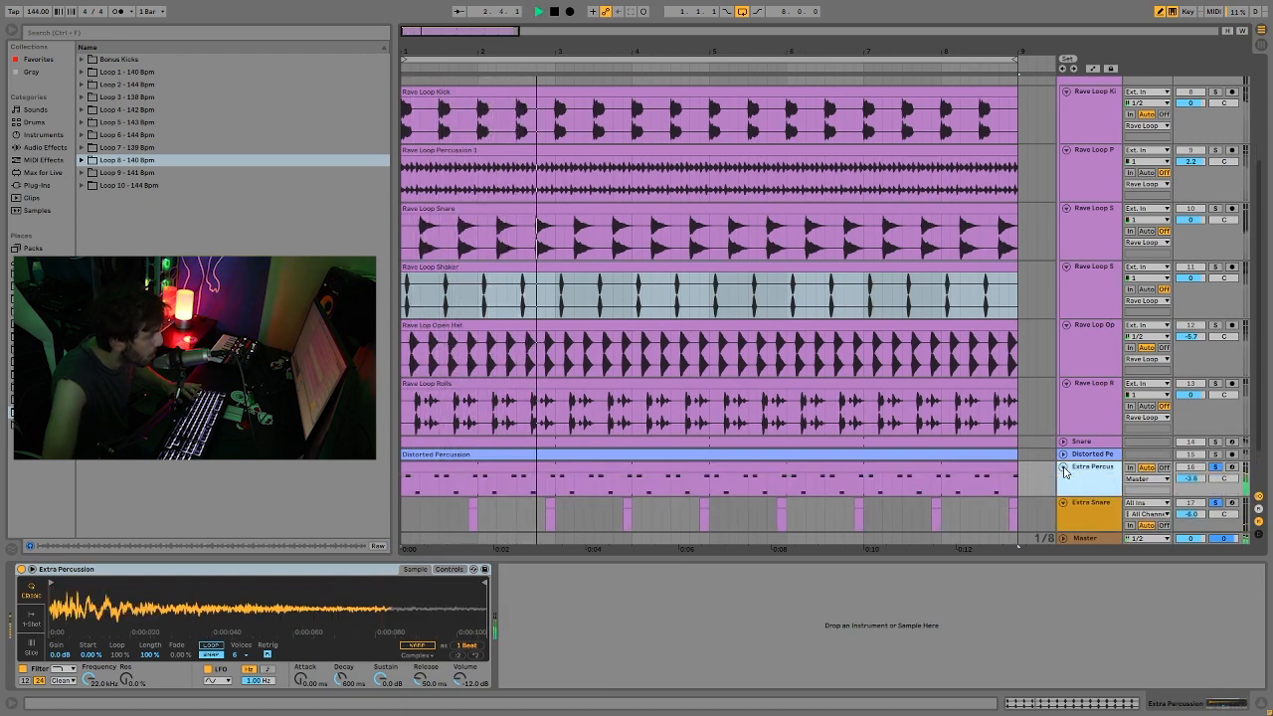
scroll(690, 473, "down", 1)
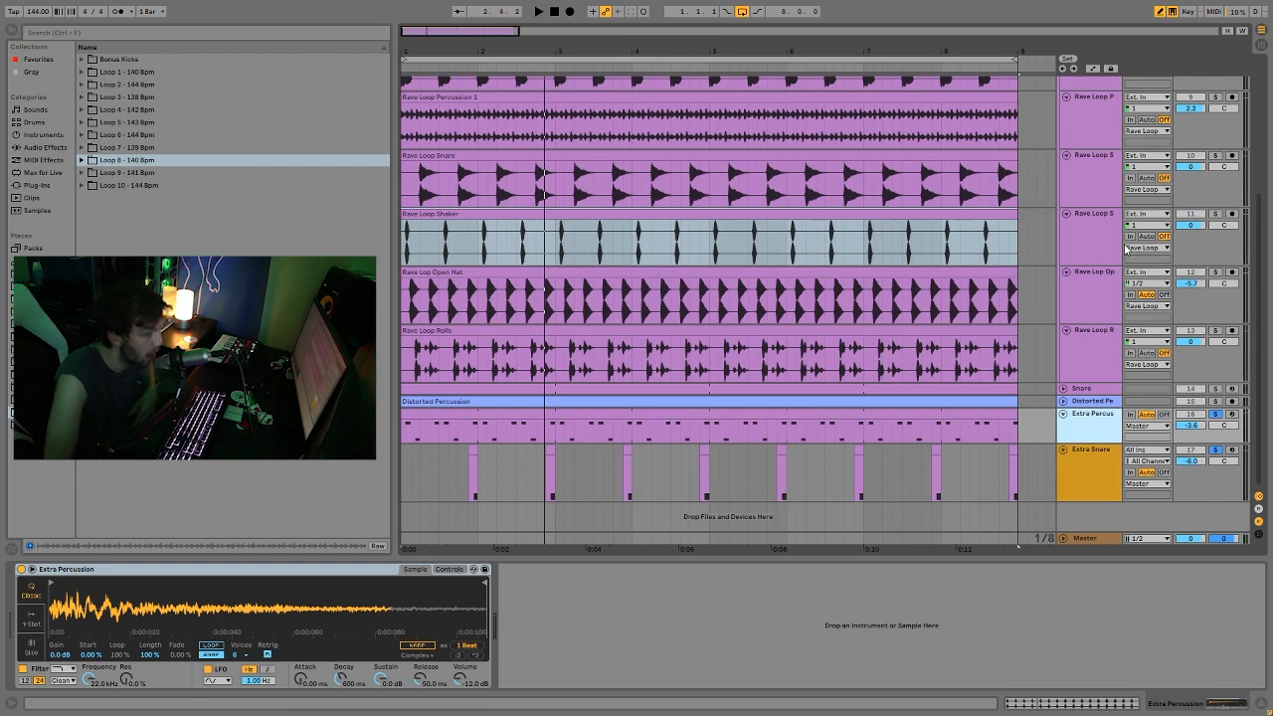
key("space")
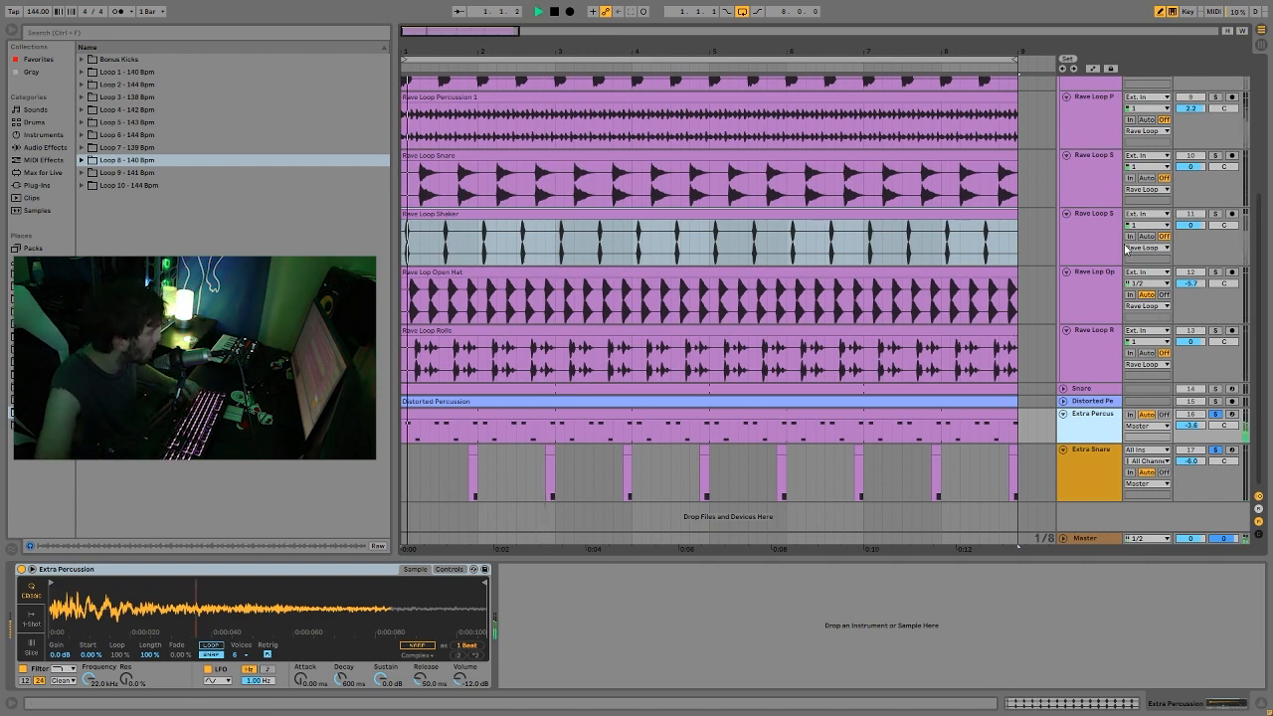
key("space")
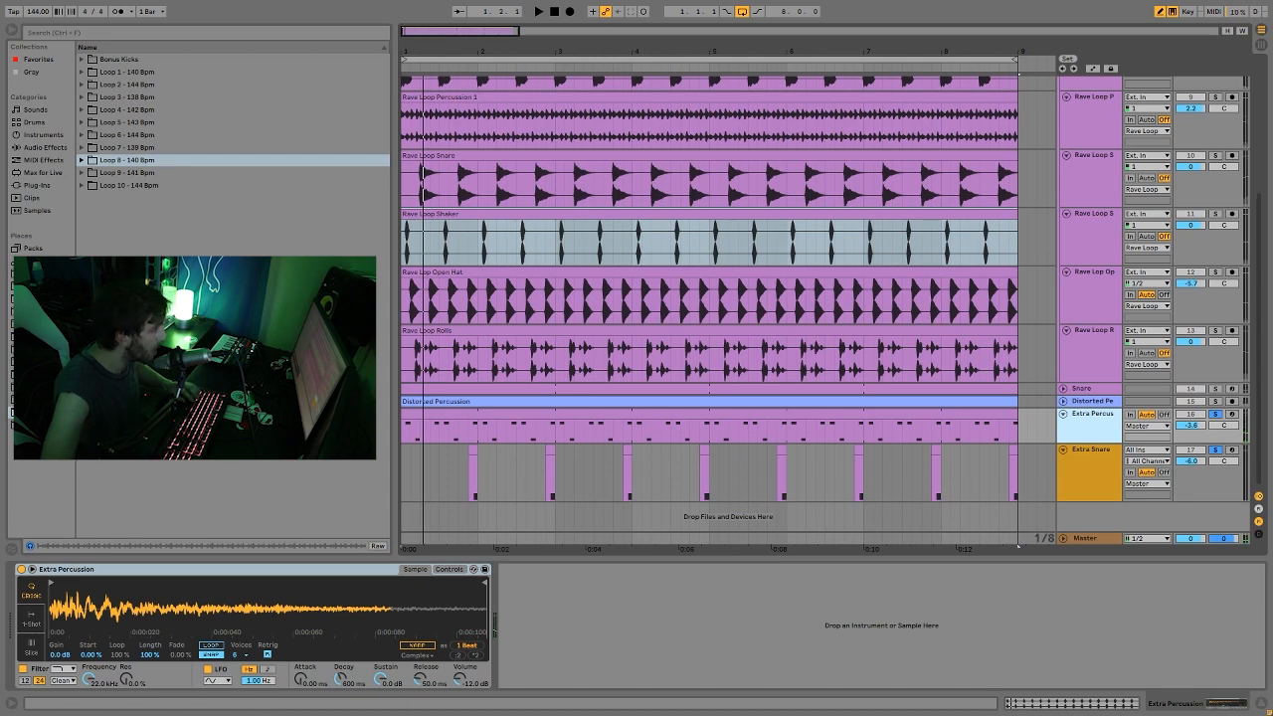
Step: Play the Rave Loop group soloed, adding Extra Snare and Extra Percussion to the solo during playback
scroll(1181, 126, "up", 5)
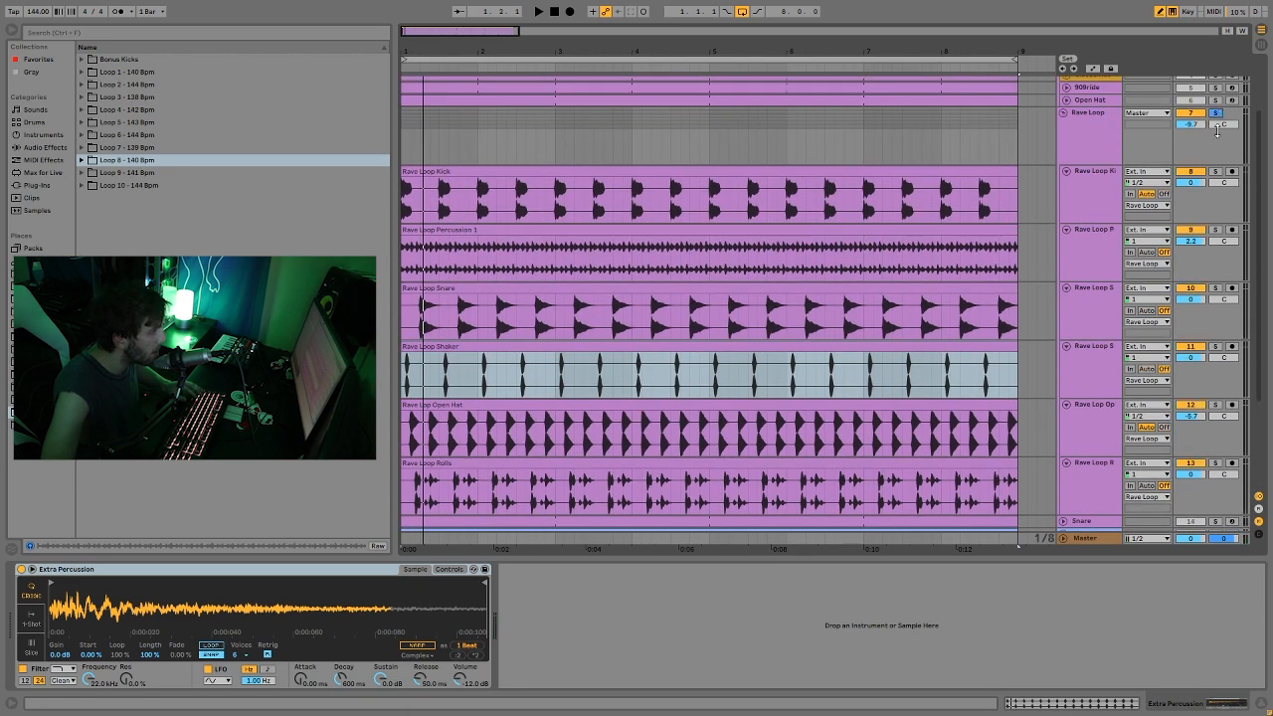
scroll(1193, 389, "down", 5)
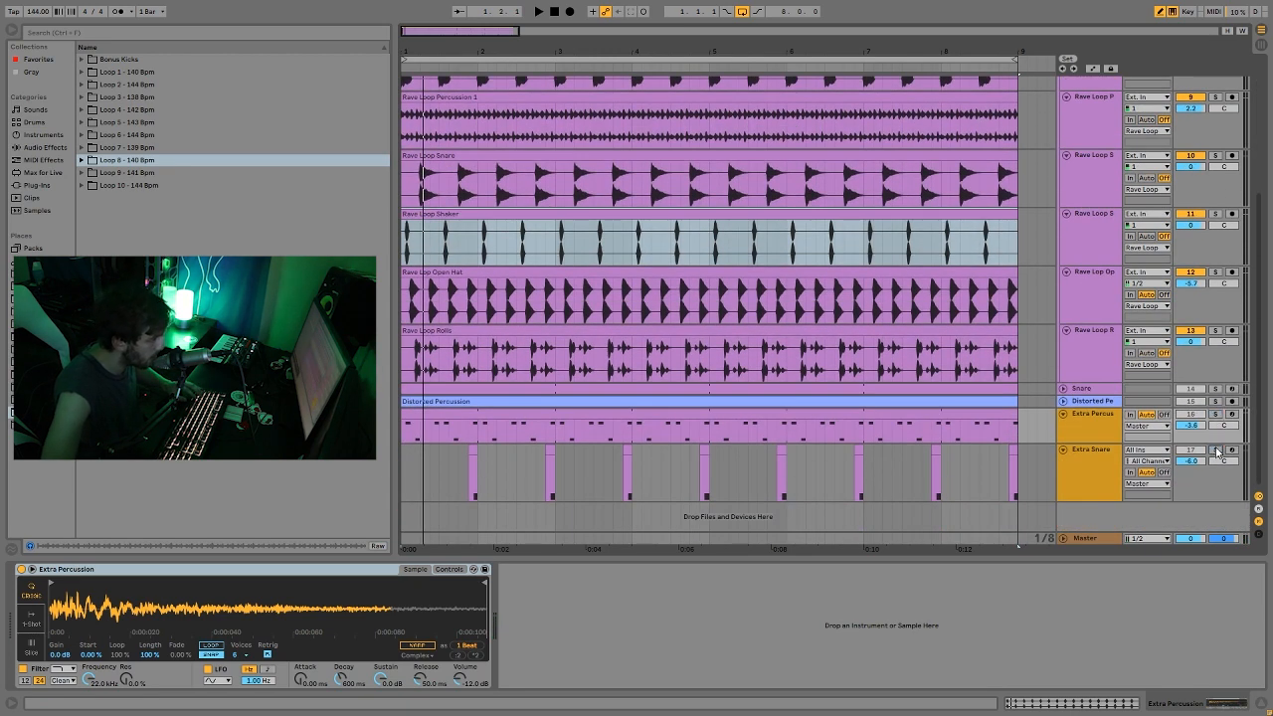
key("space")
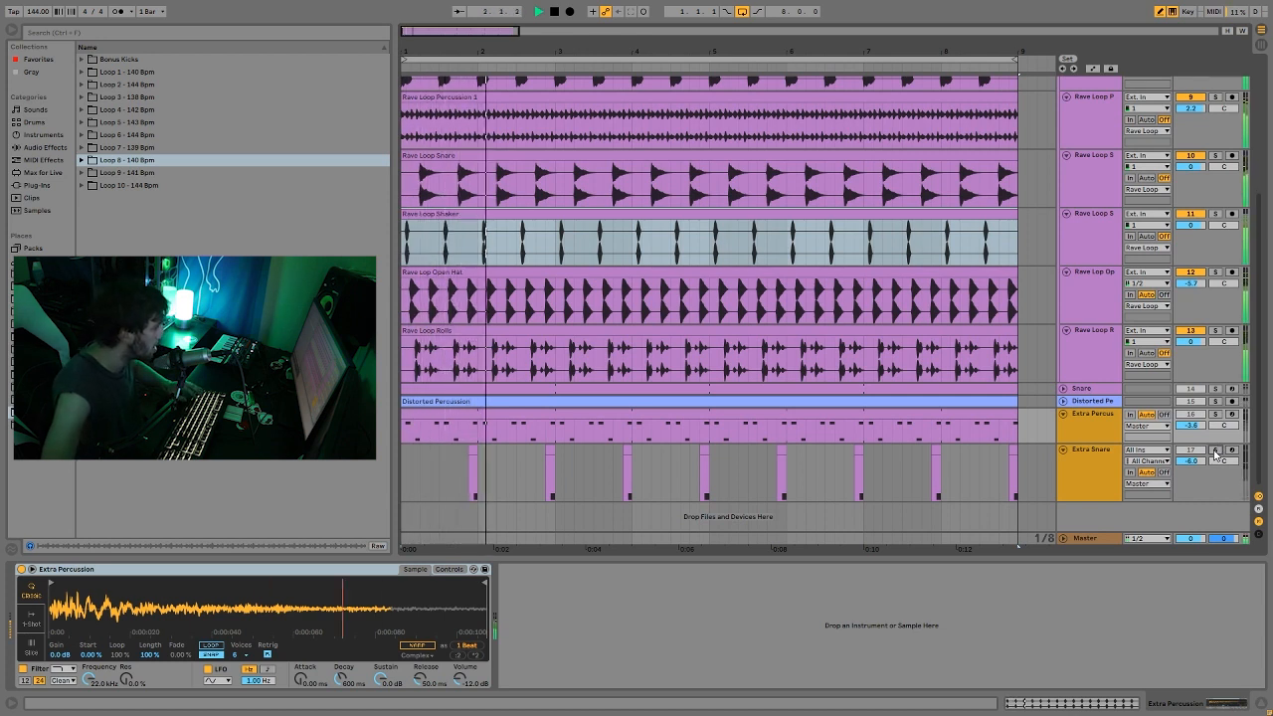
left_click(1214, 451)
left_click(1216, 414, "ctrl")
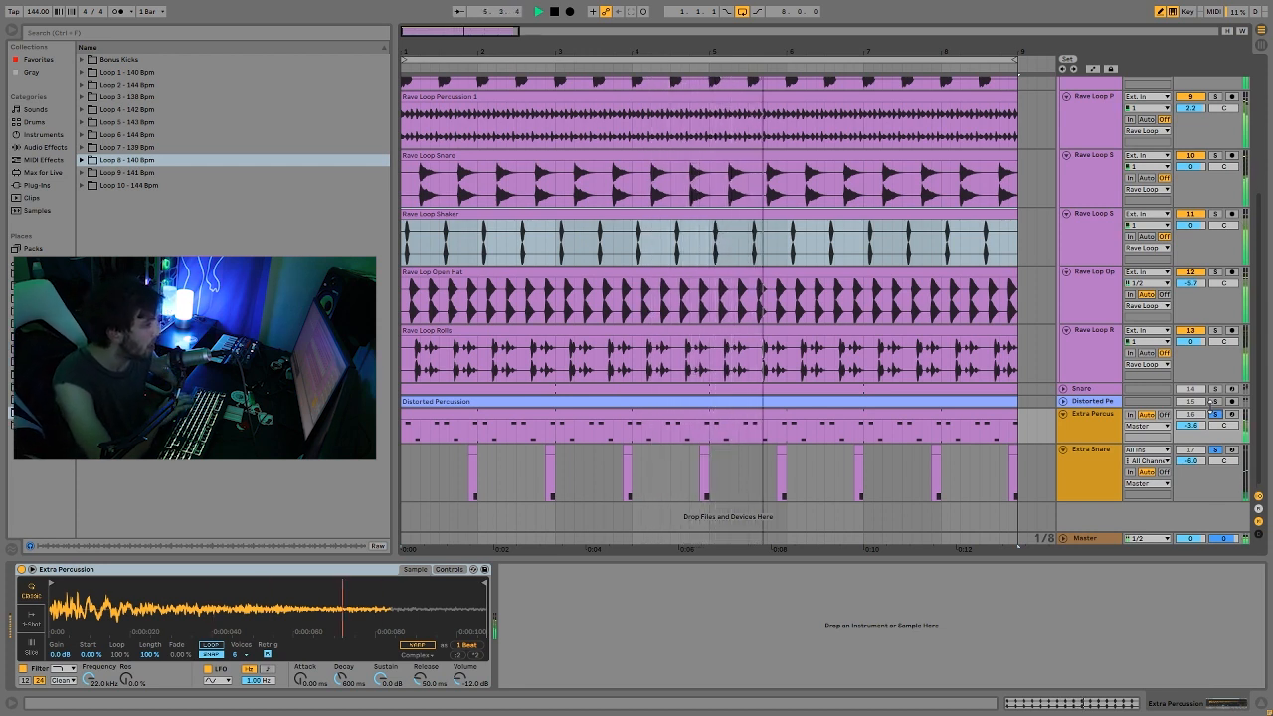
key("space")
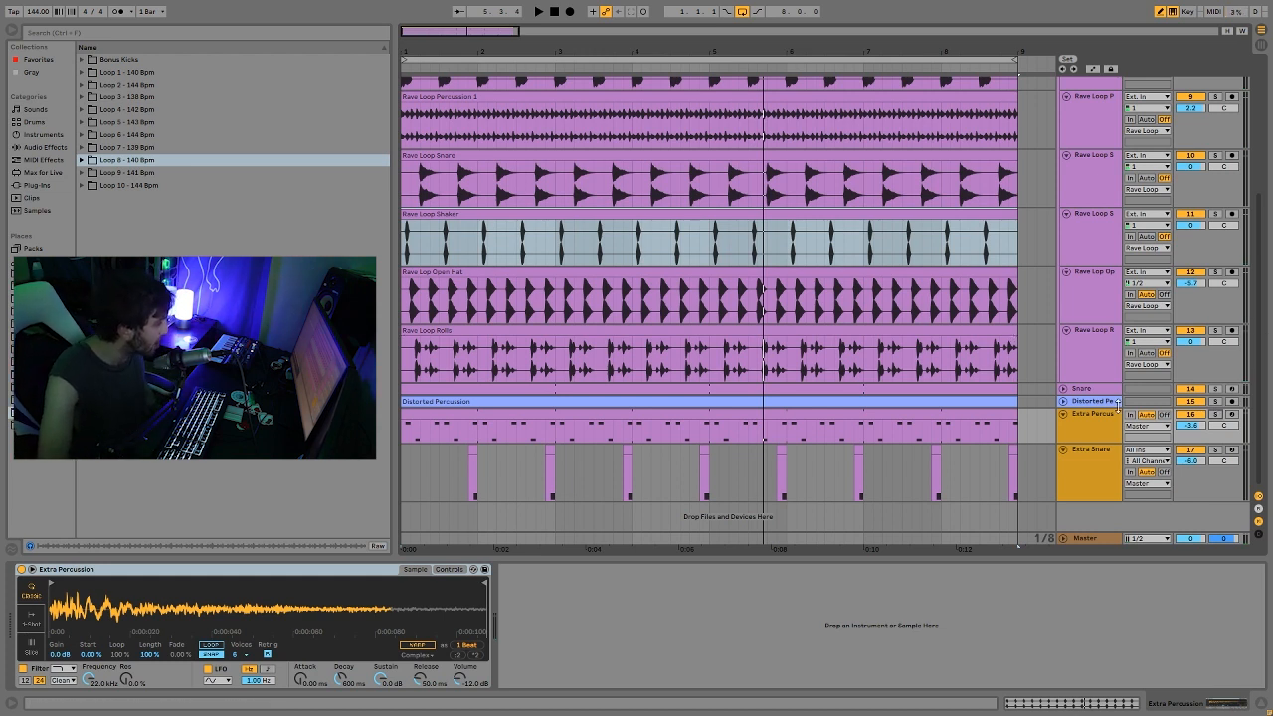
Step: Unfold and solo the Distorted Percussion track, select its clip, and play it twice with its Reverb and Overdrive
left_click(1067, 399)
left_click(1064, 402)
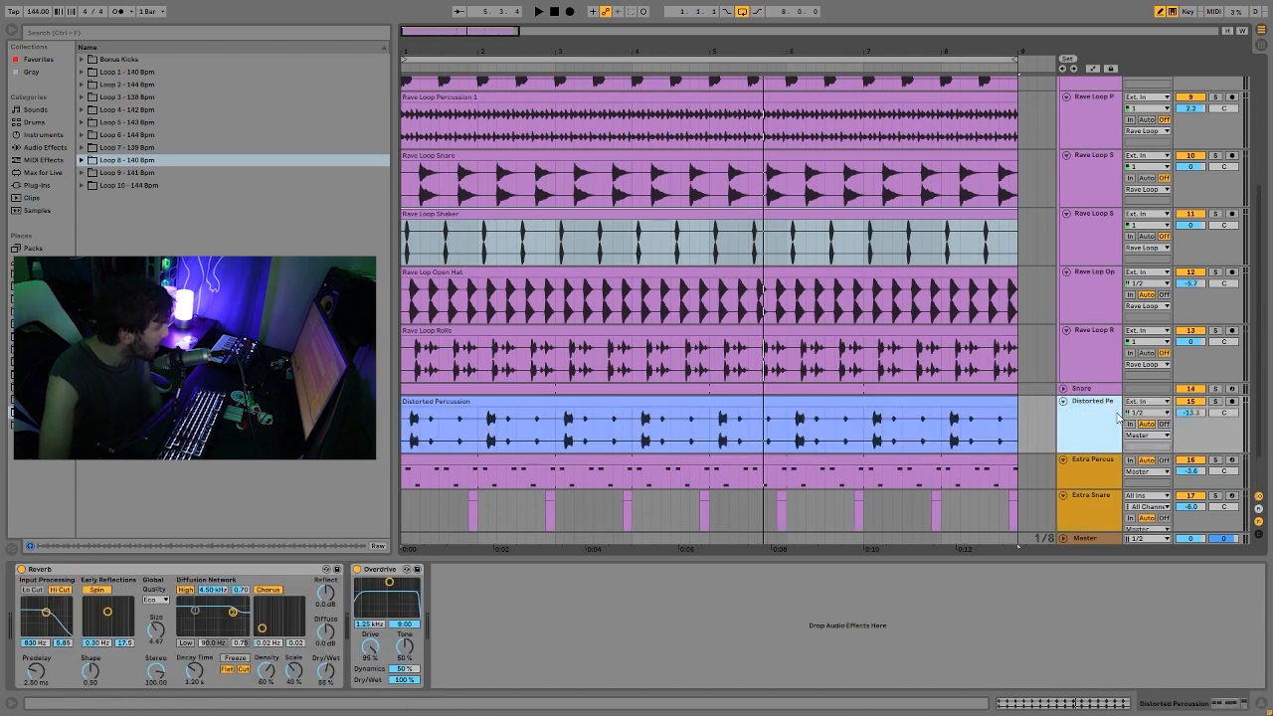
left_click(1217, 403)
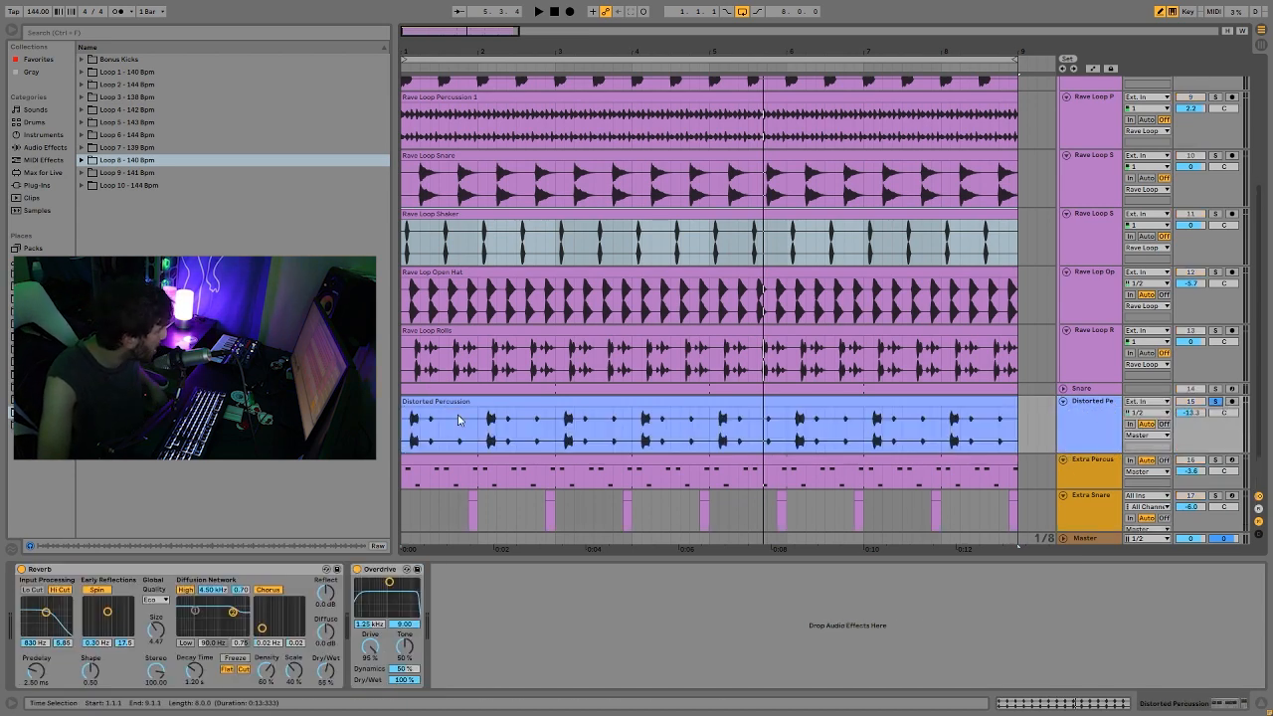
left_click(459, 403)
key("space")
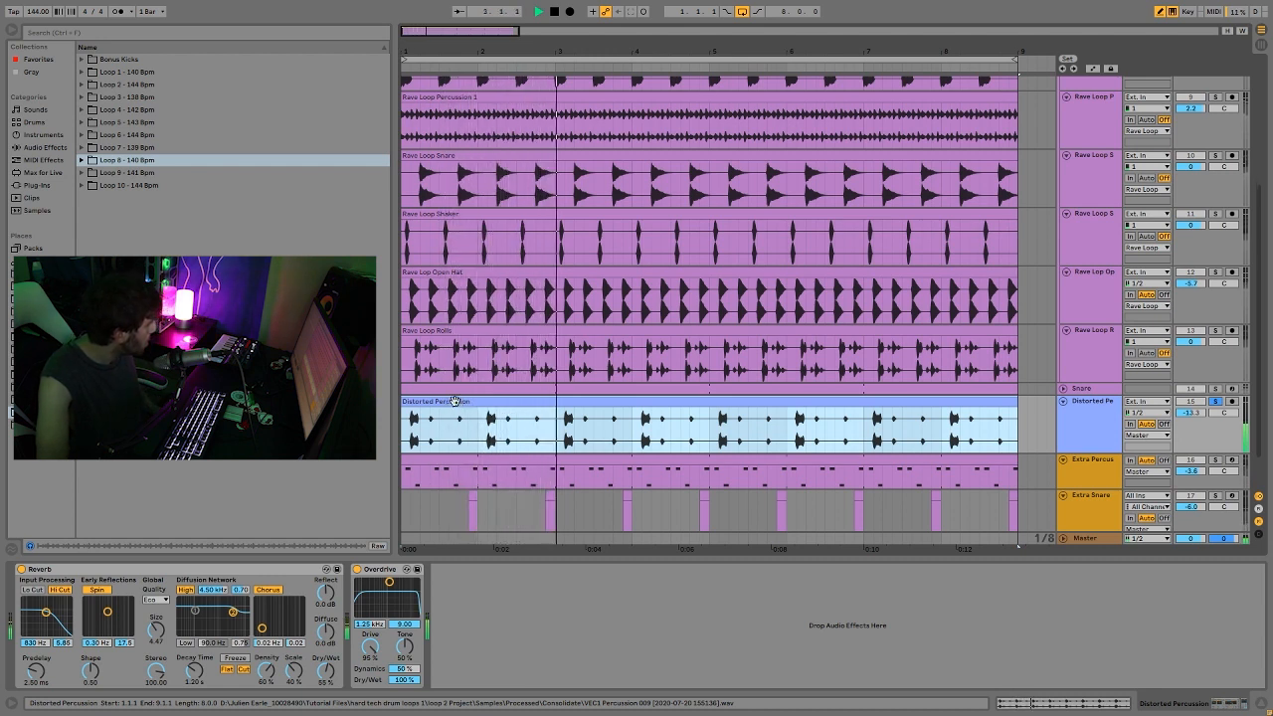
key("space")
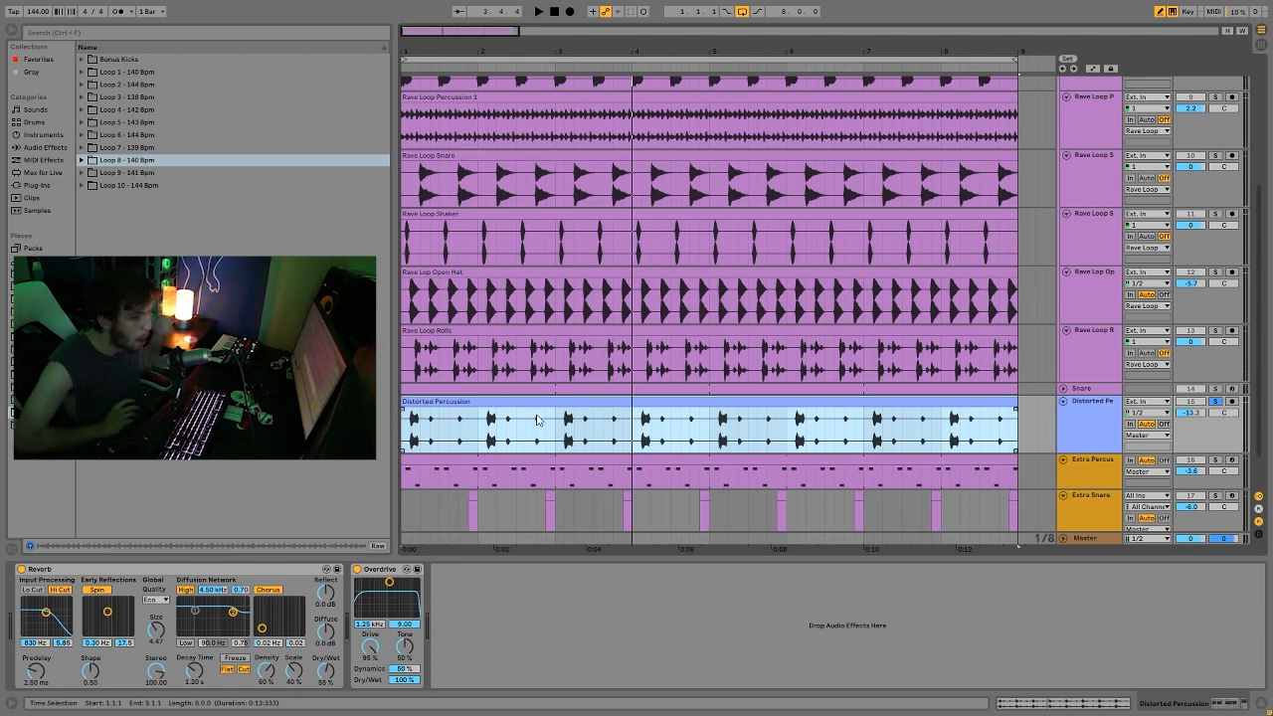
key("space")
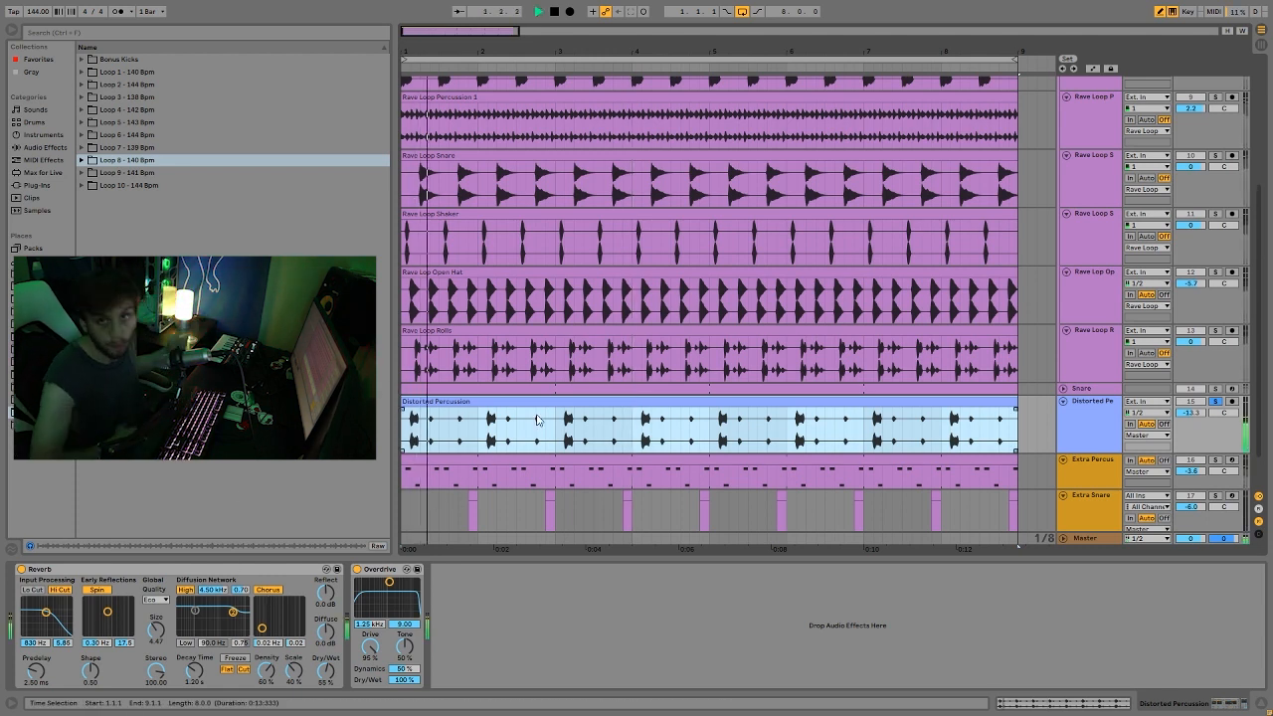
key("space")
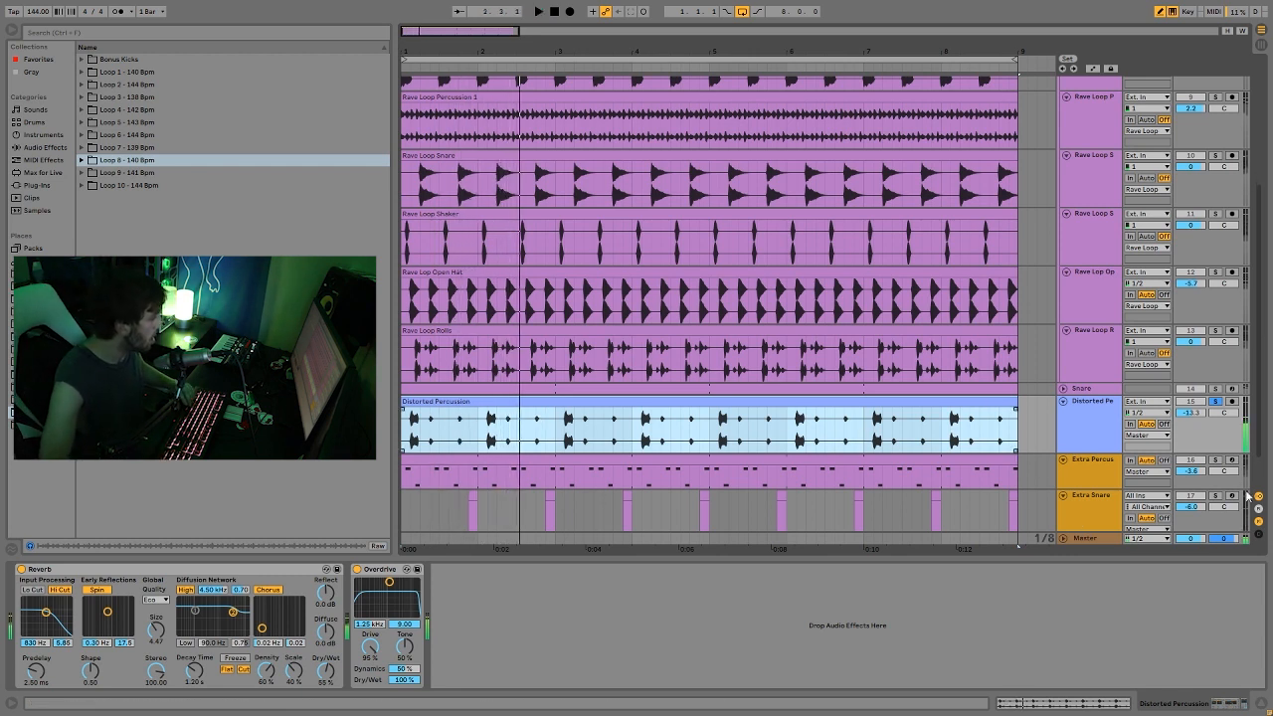
Step: Remove the solo from Distorted Percussion and play the complete loop with all tracks active
left_click(1213, 402)
key("space")
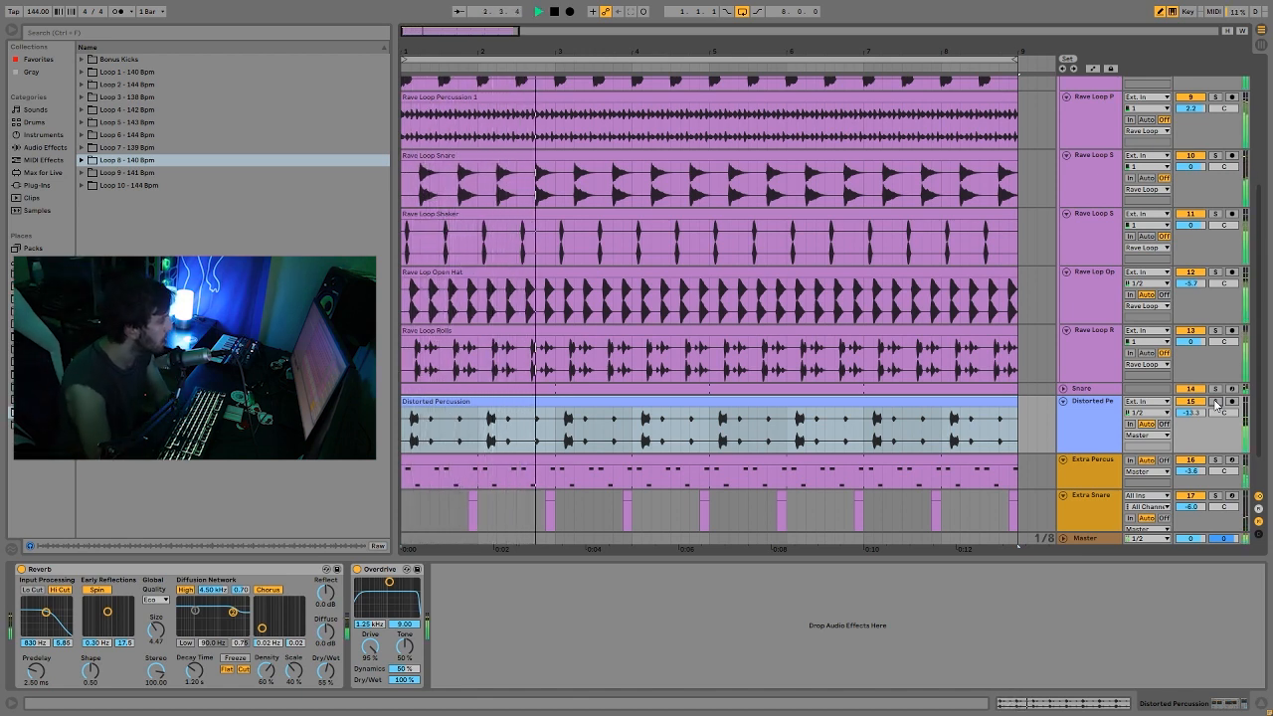
key("space")
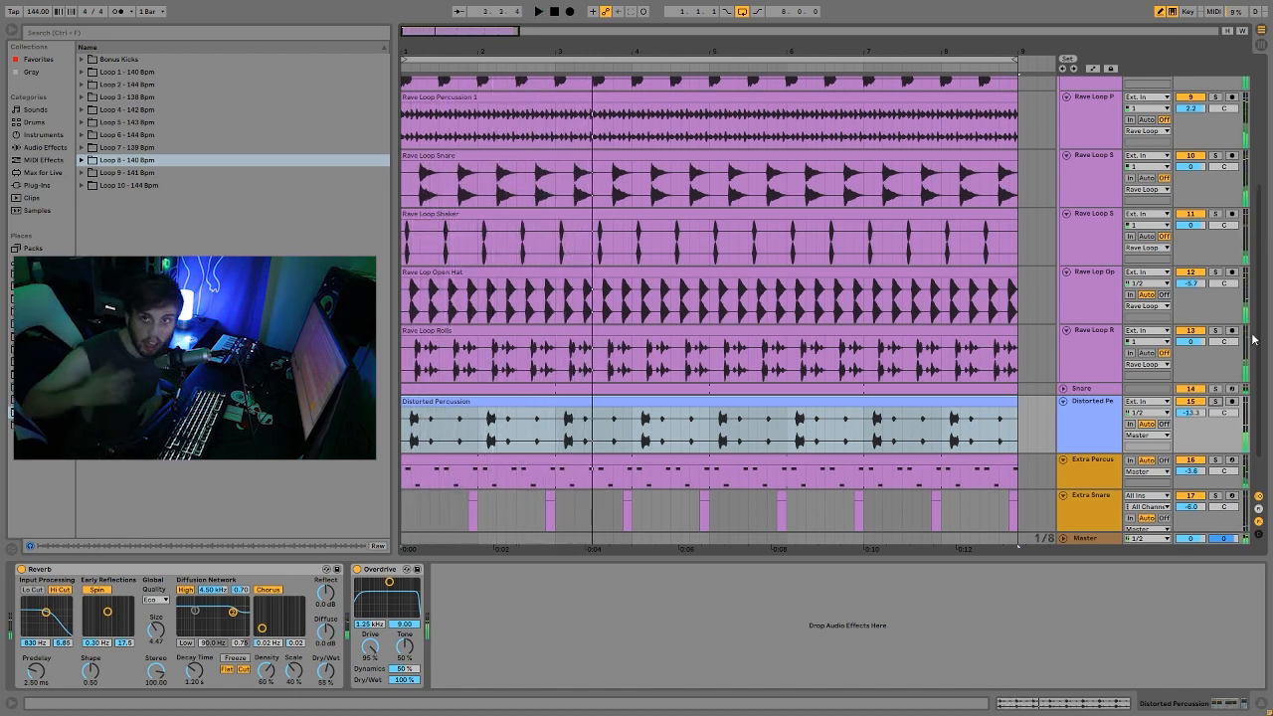
Step: Replay the full 144 BPM loop in short passes with Distorted Percussion, Extra Percussion and Extra Snare included, and stop playback
key("space")
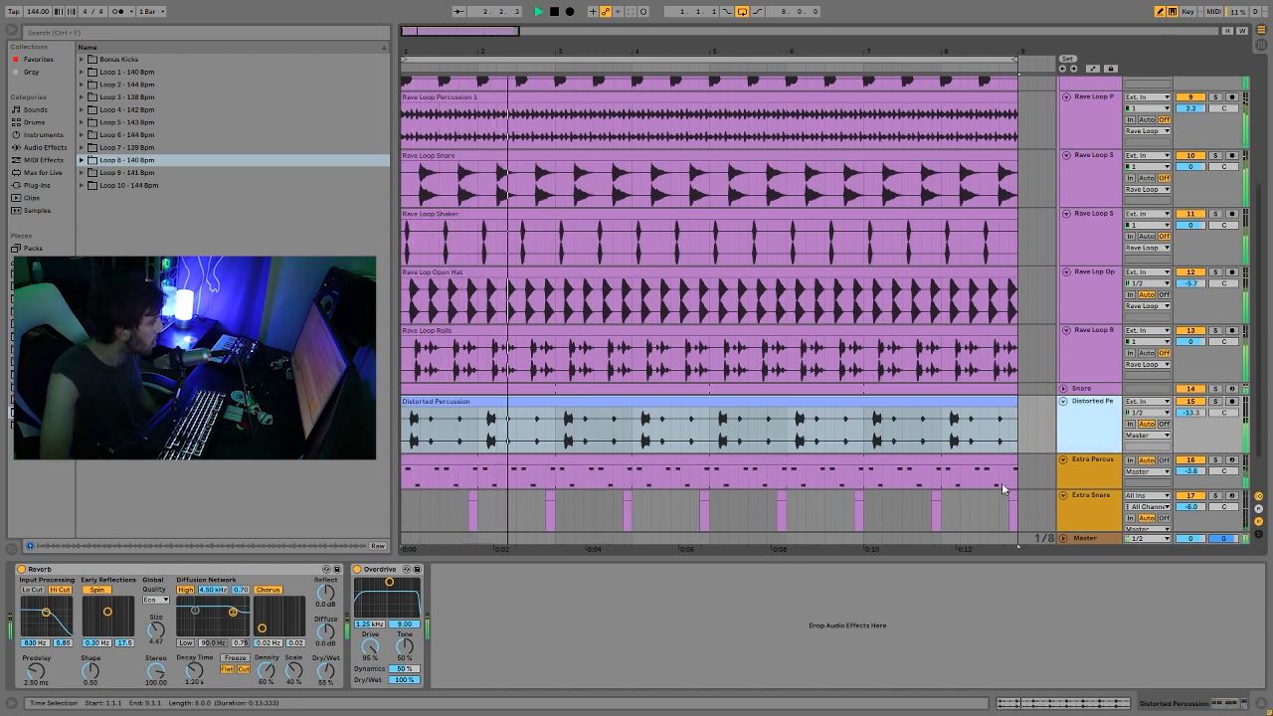
key("space")
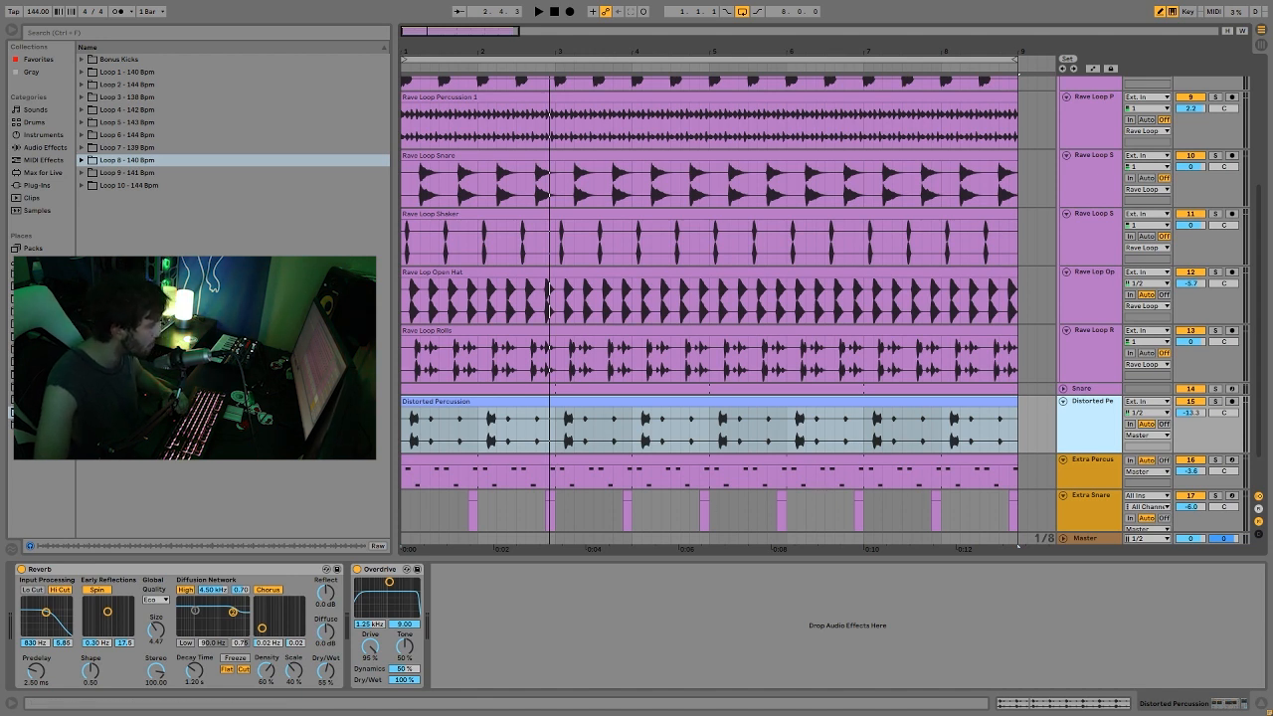
key("space")
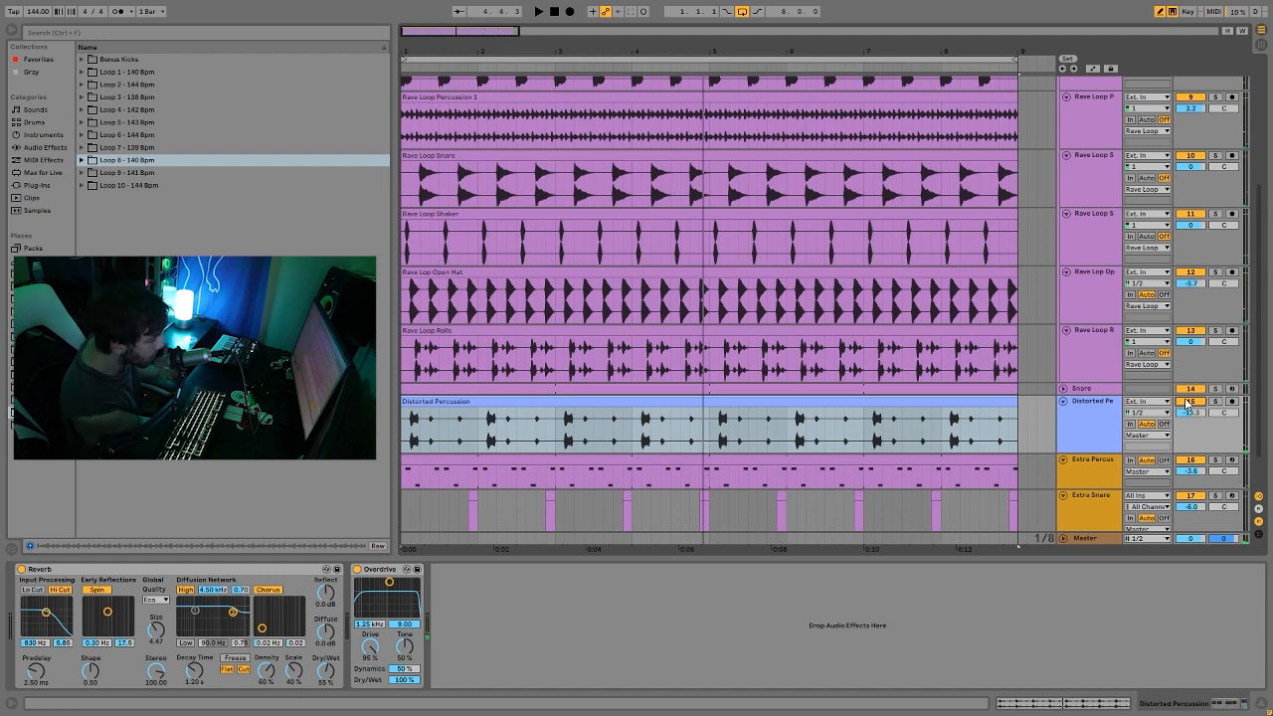
key("space")
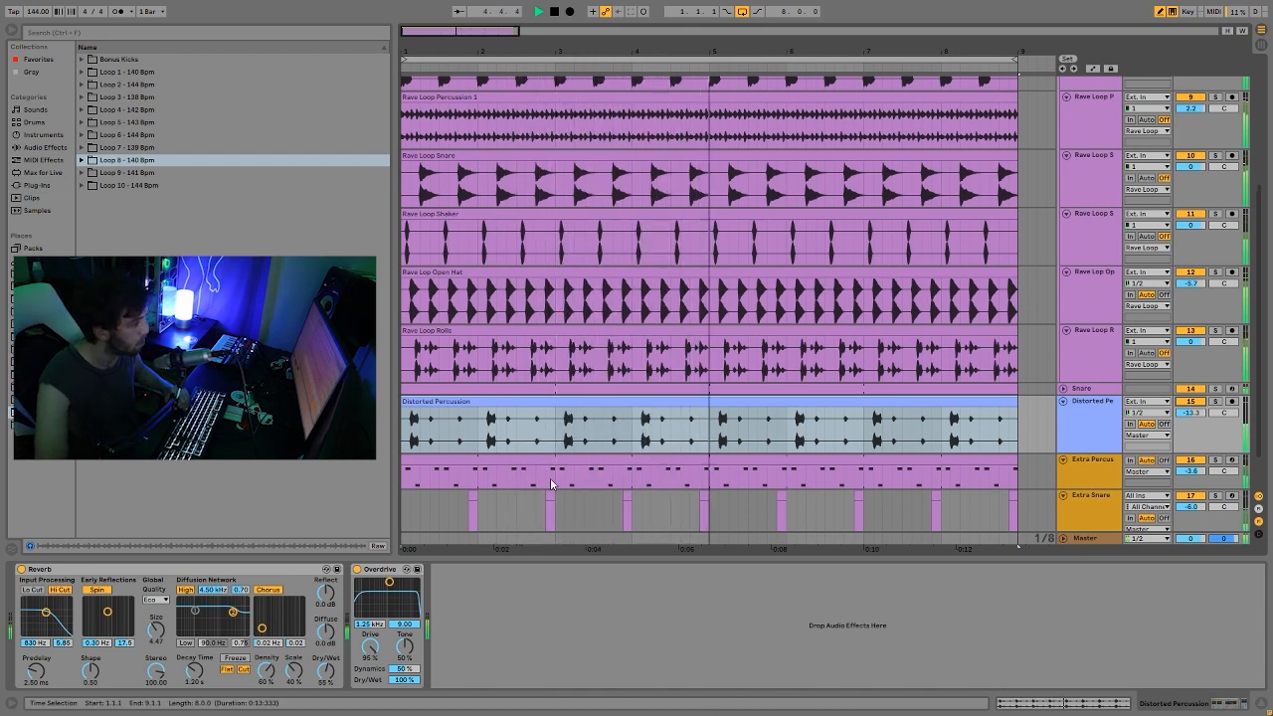
key("space")
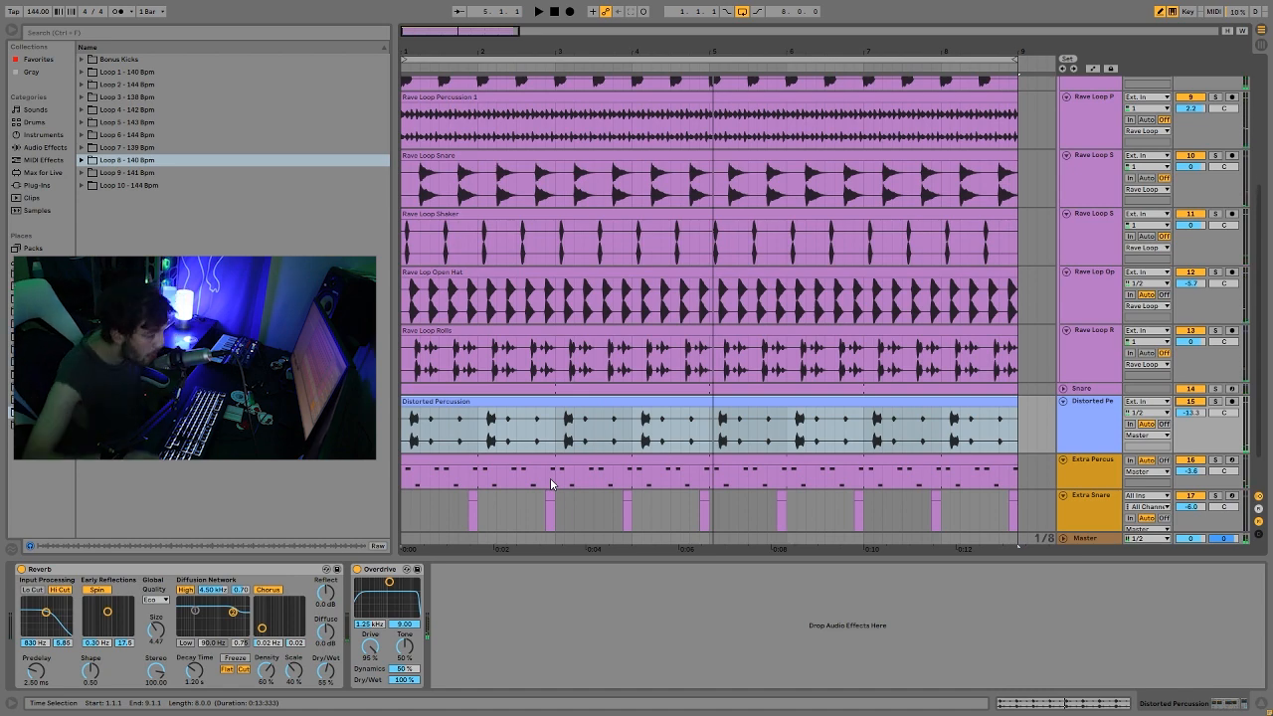
scroll(1086, 302, "up", 6)
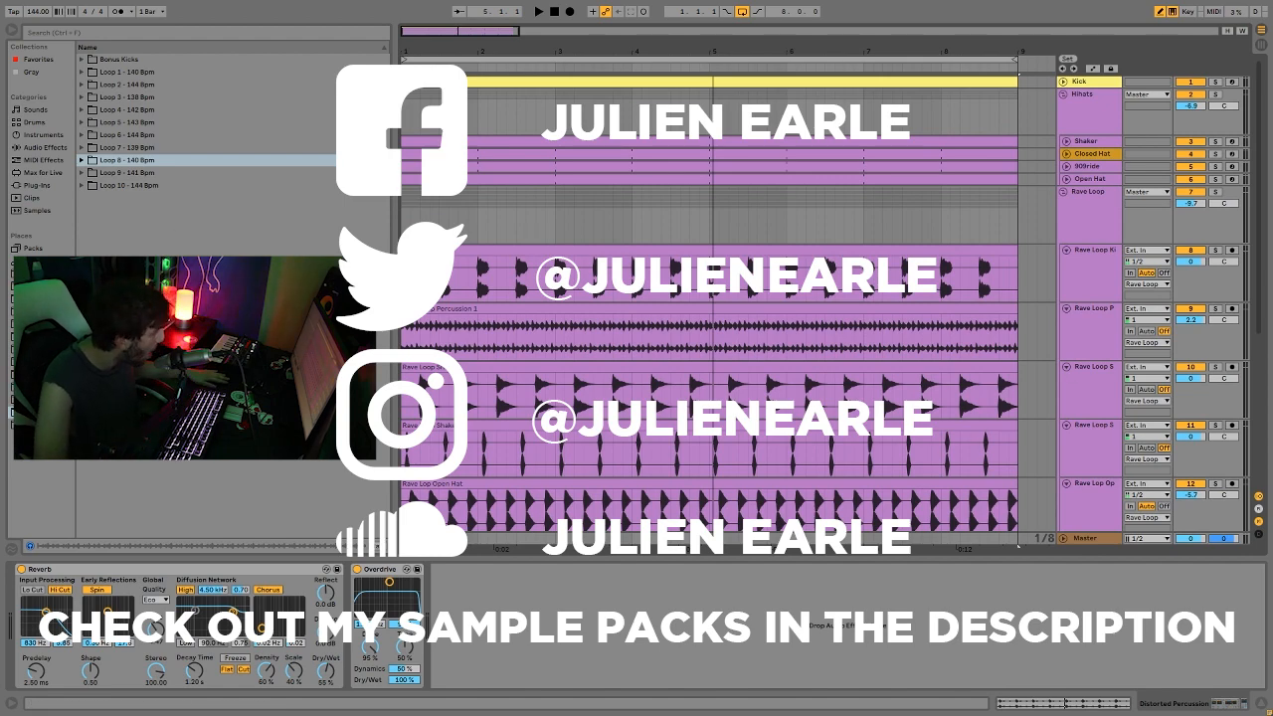
scroll(1014, 284, "down", 4)
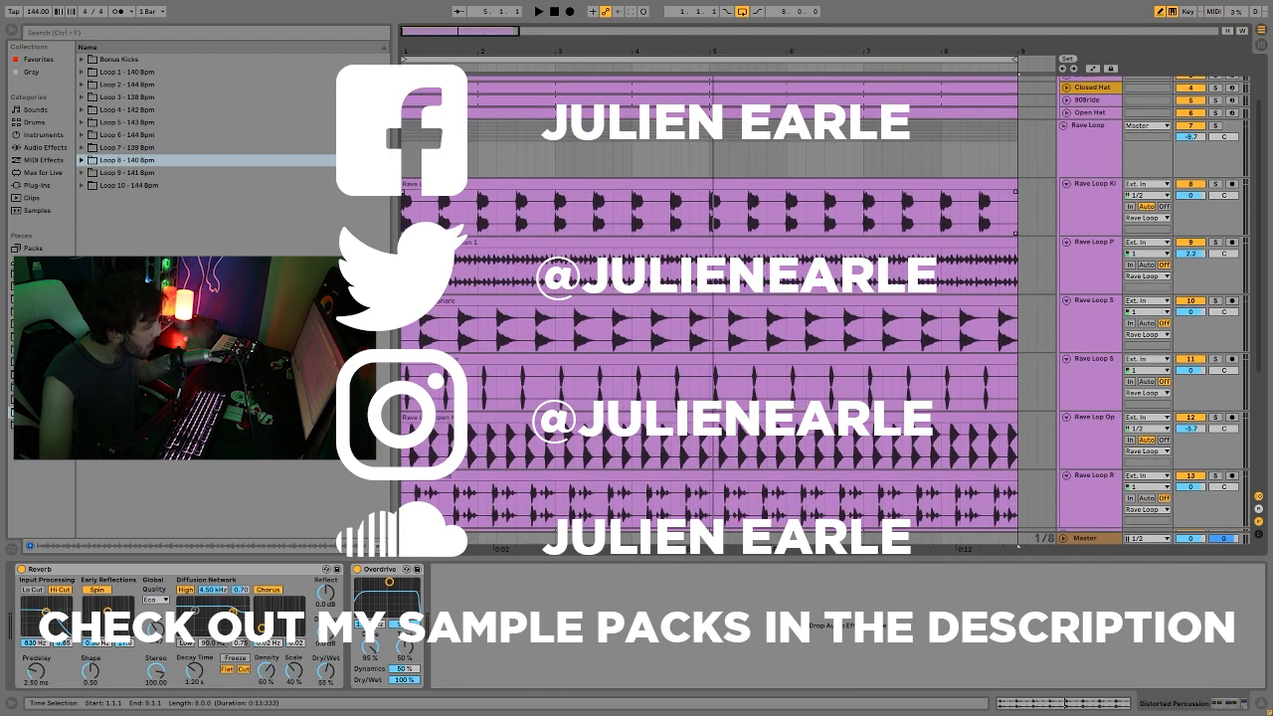
scroll(961, 202, "up", 3)
scroll(961, 201, "up", 1)
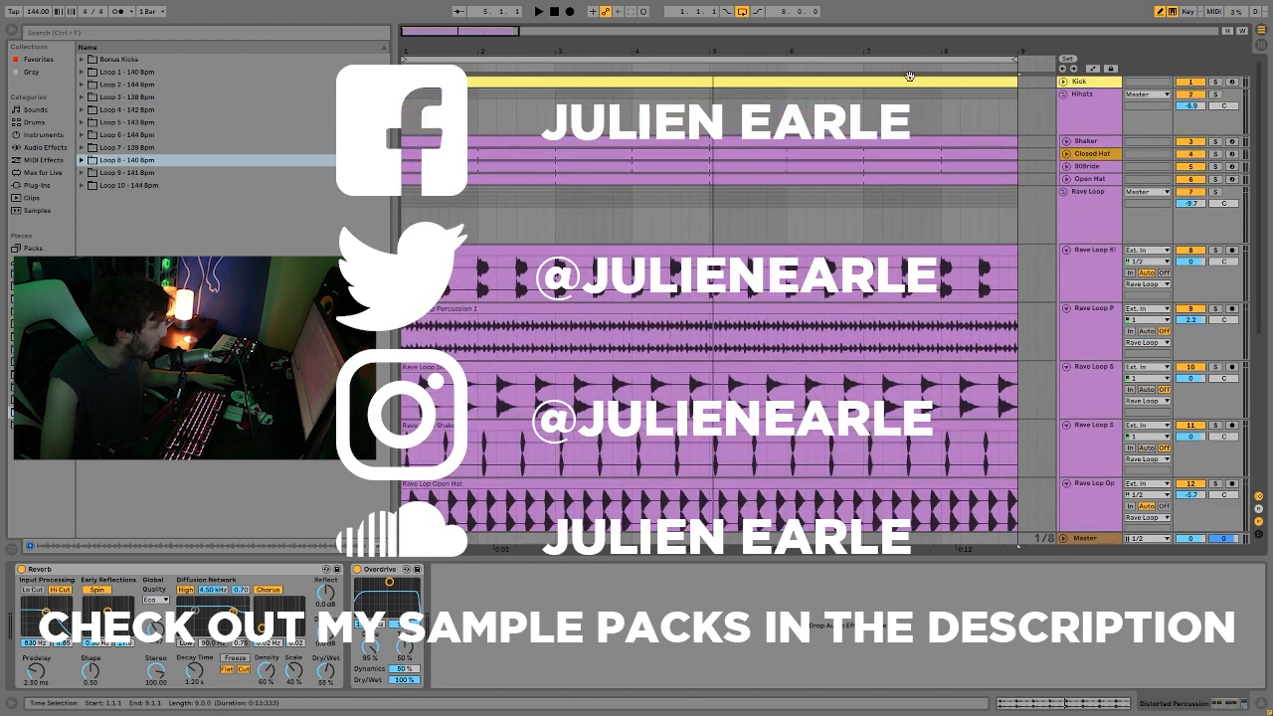